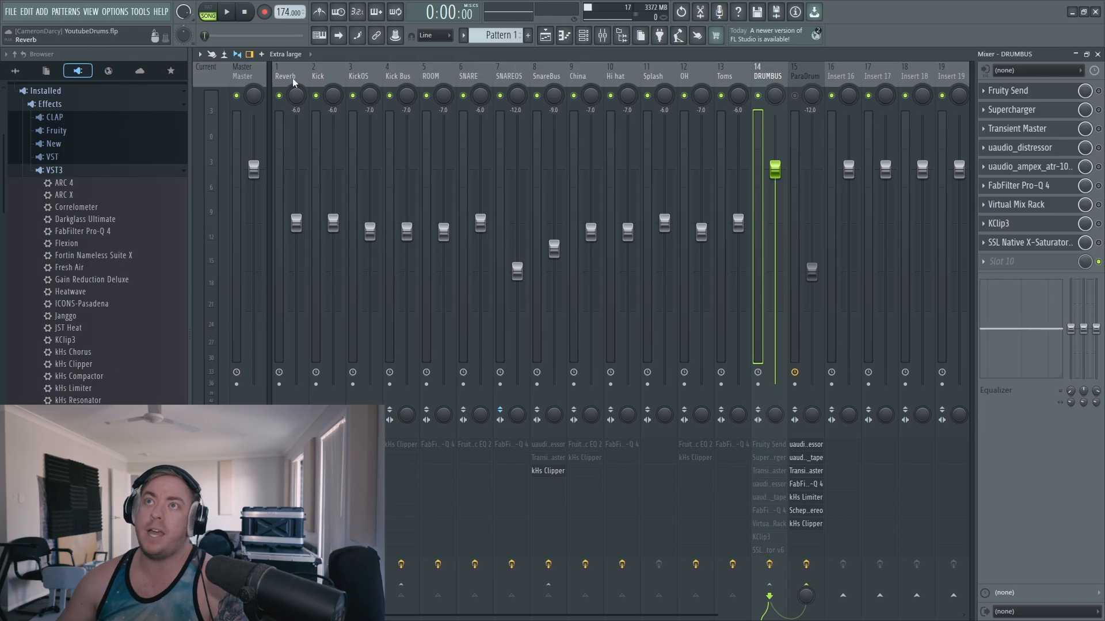
Review the effect slots of the mixer tracks one by one, from Reverb through SNAREOS
click(292, 76)
click(322, 74)
click(357, 73)
click(395, 76)
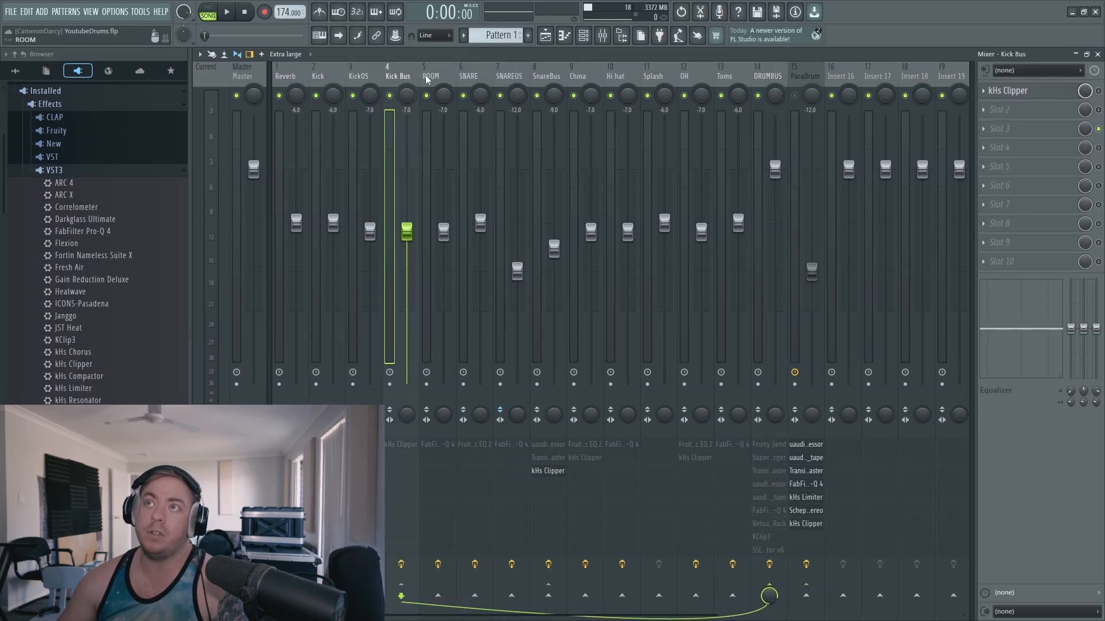
click(429, 76)
click(467, 76)
click(502, 75)
Look over the drum pattern in the playlist and the Drums channel in the Channel rack
click(546, 38)
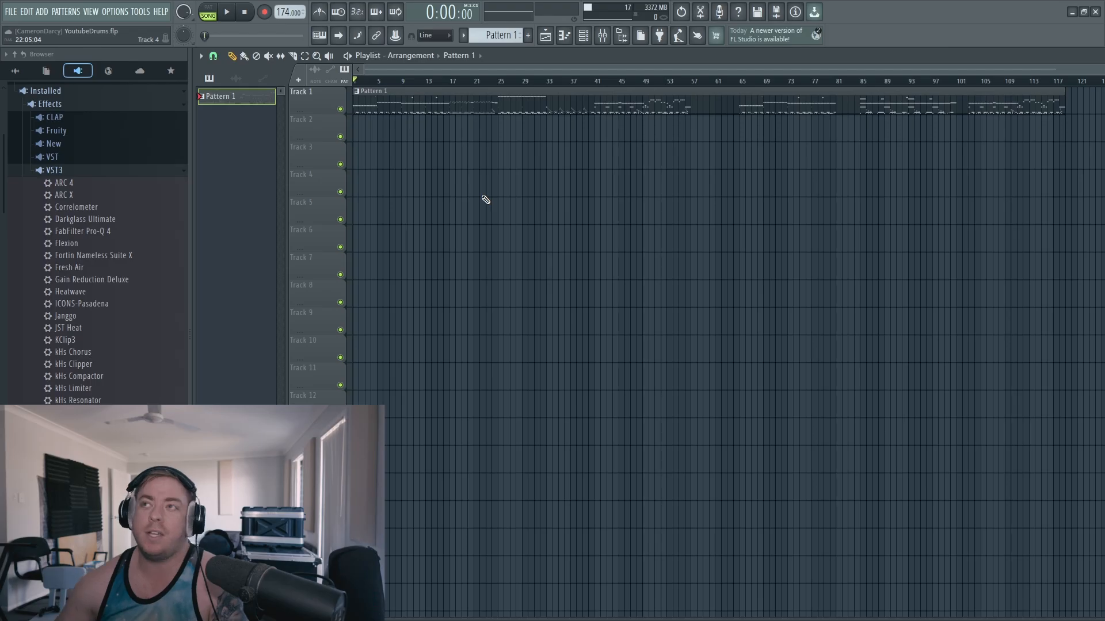
key(F9)
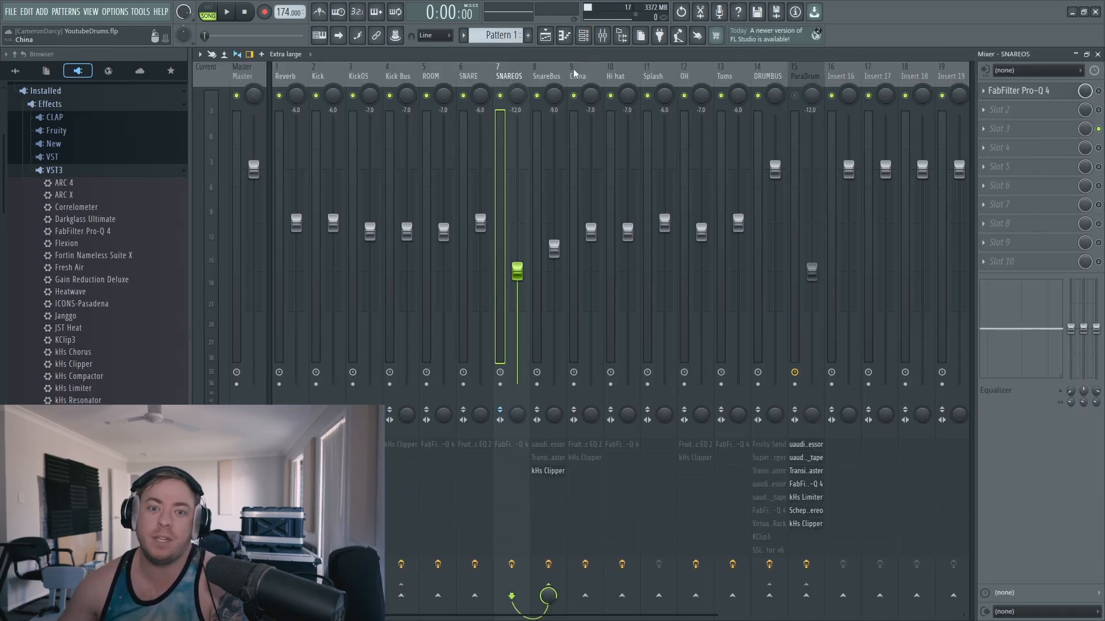
key(F6)
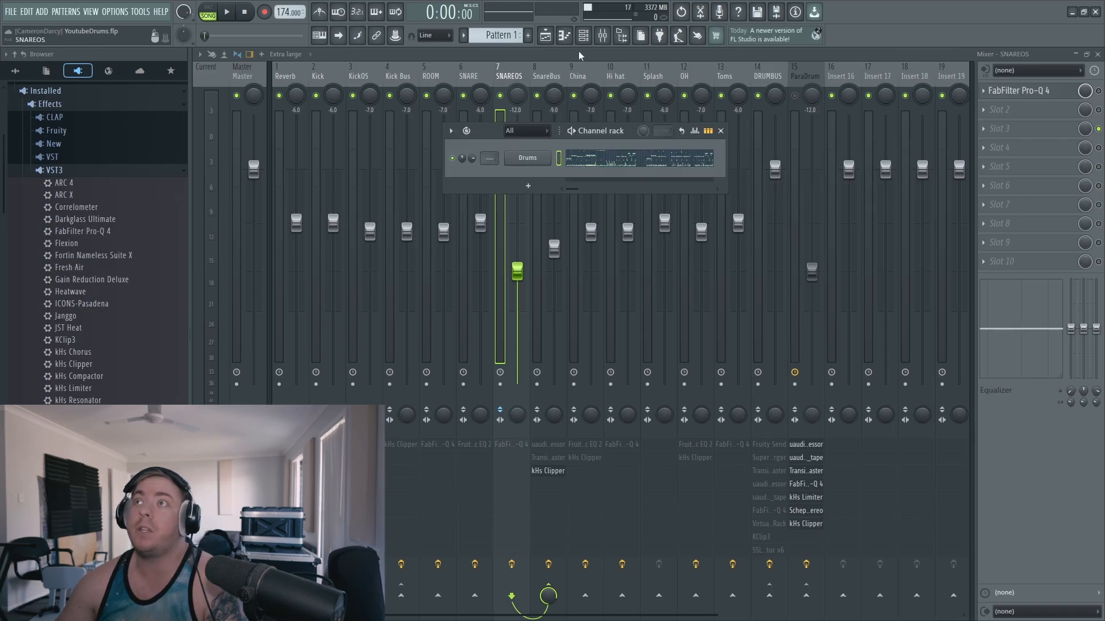
Select the playlist's whole drum pattern as the time range, from bar 1 to just past its end, in Song mode
click(545, 36)
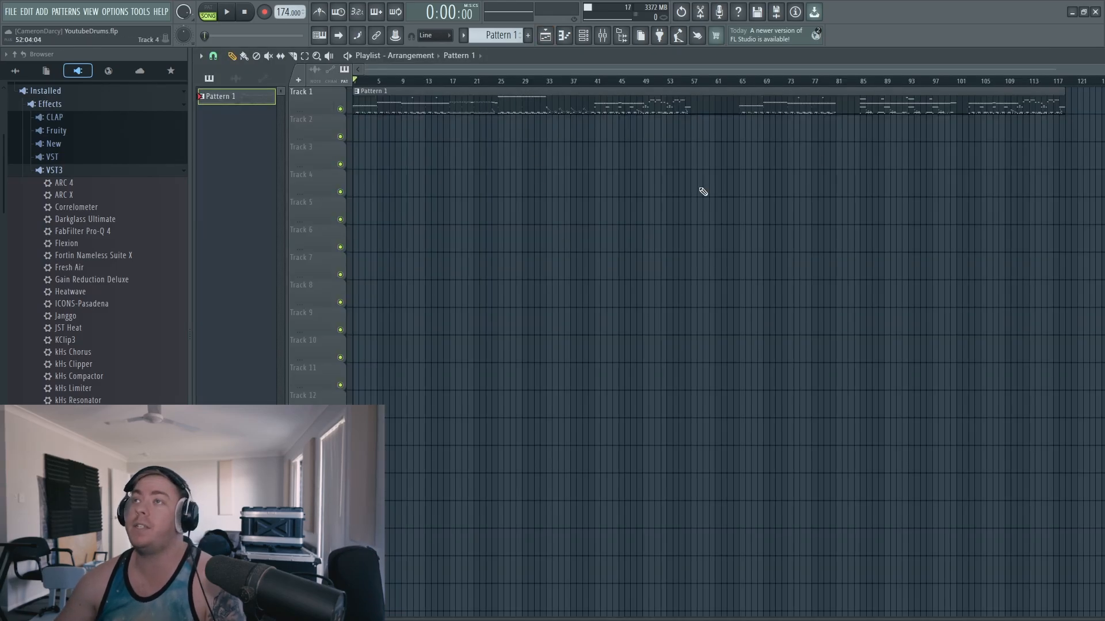
click(208, 12)
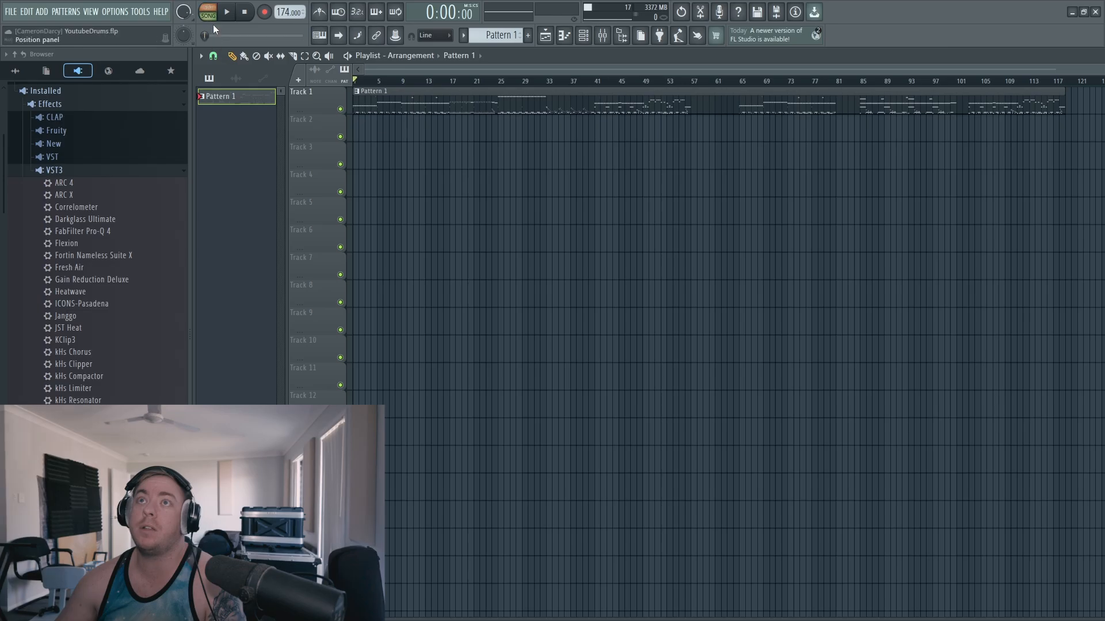
click(208, 12)
click(213, 56)
click(227, 230)
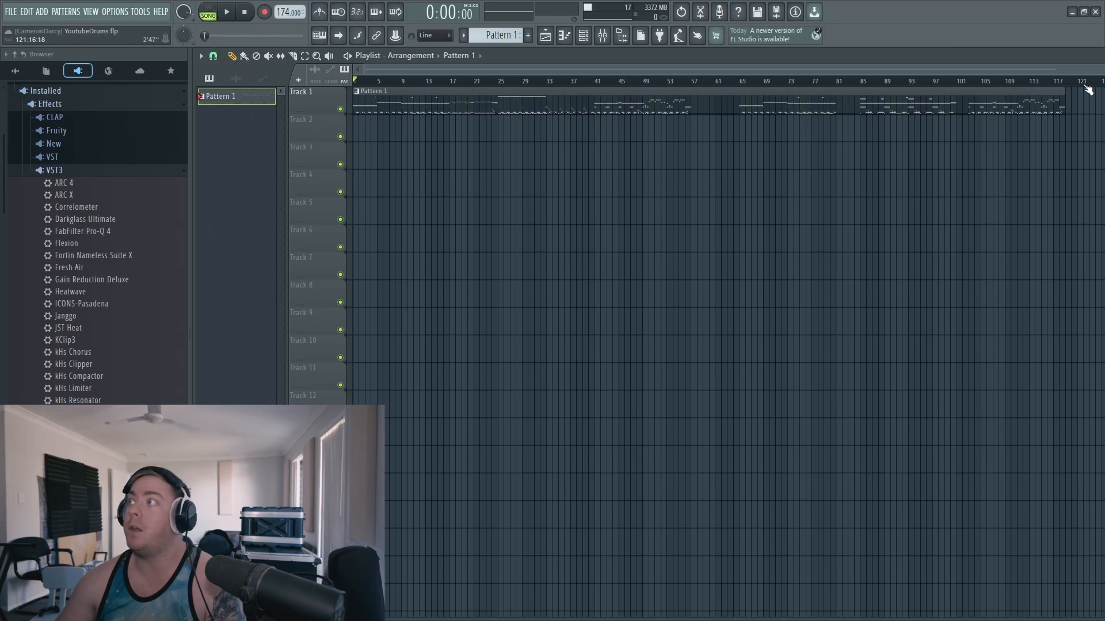
drag(1074, 81, 292, 136)
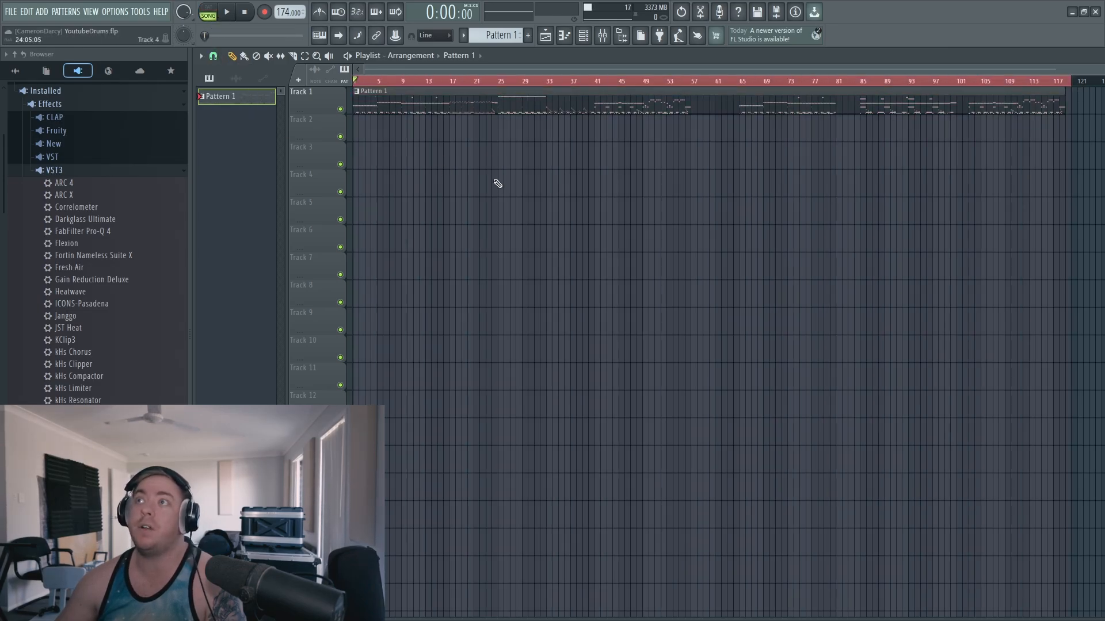
Check the KickOS and SNAREOS tracks in the mixer, including their polarity settings
click(602, 36)
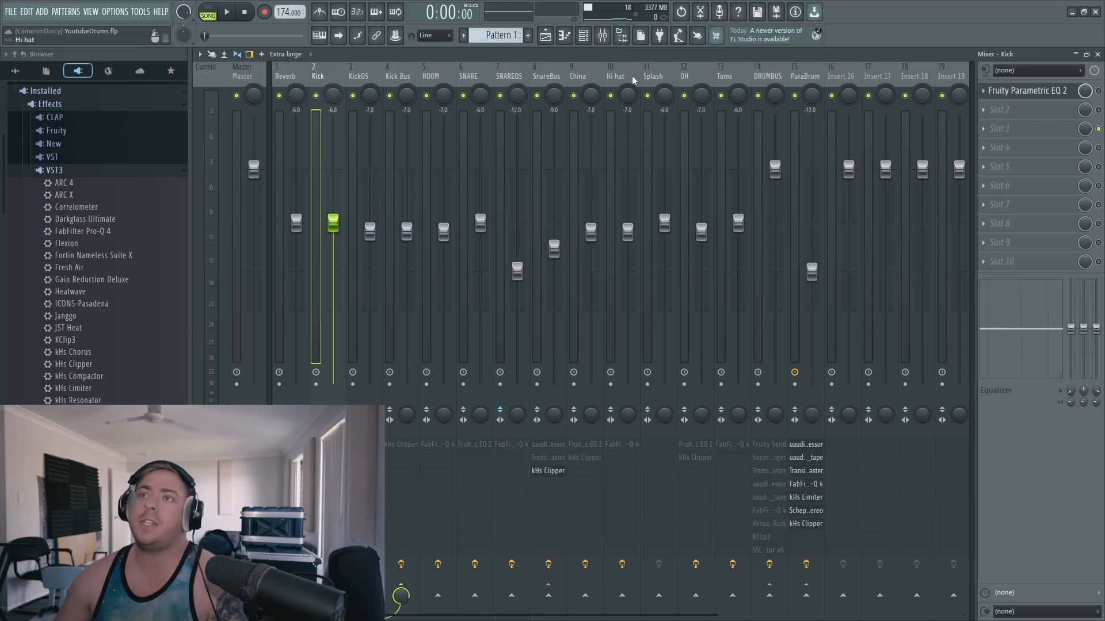
click(373, 71)
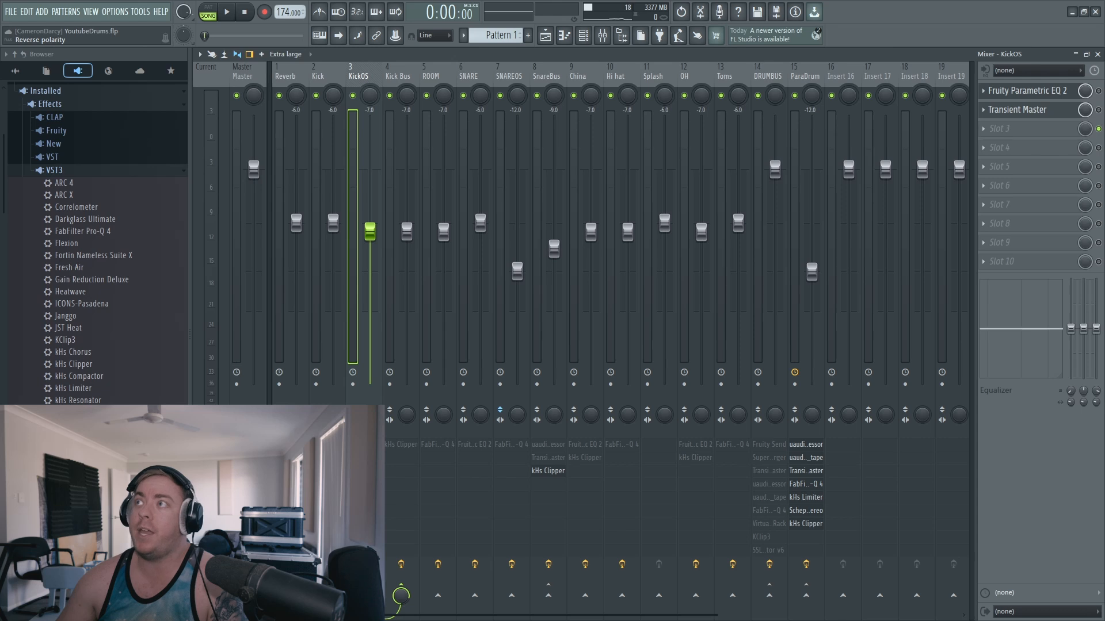
click(507, 418)
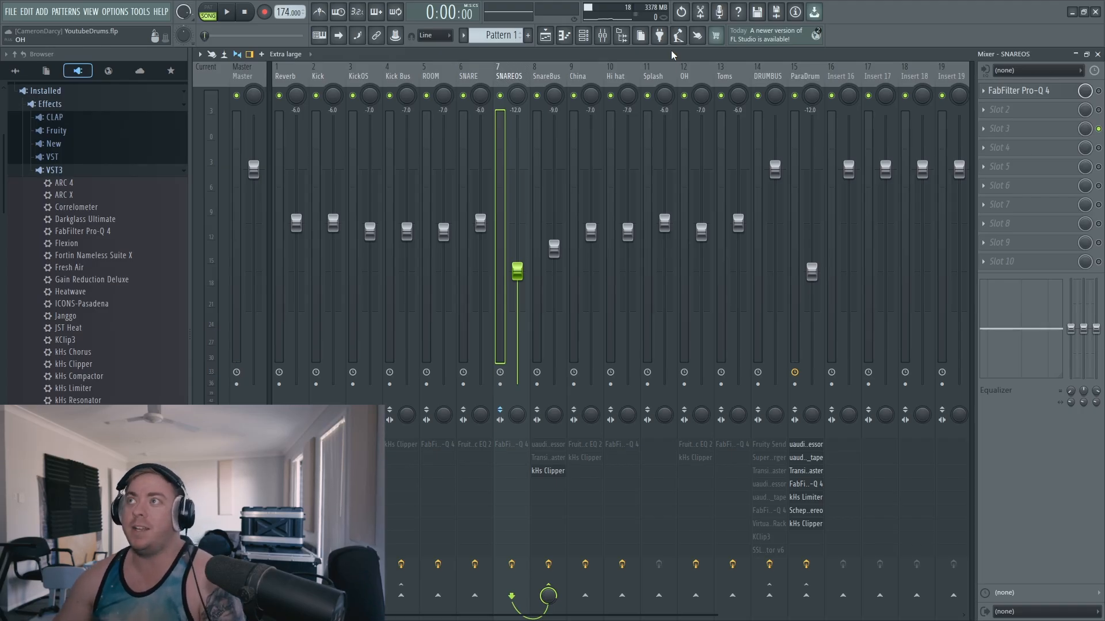
Step through the individual drum tracks in the mixer, starting from Reverb, and examine each track's effect slots
click(308, 74)
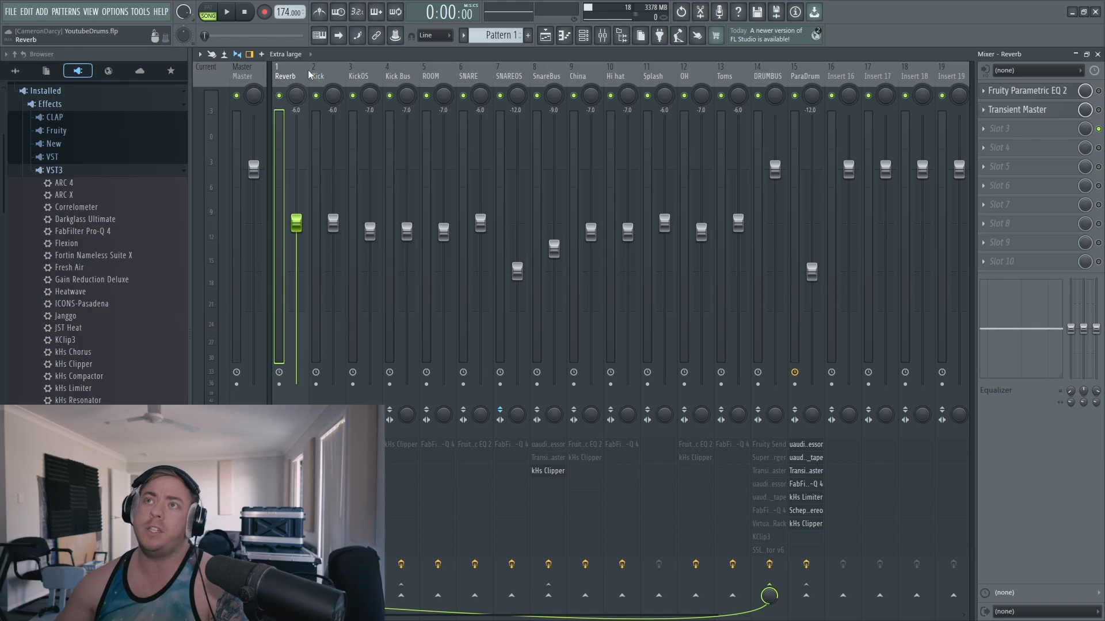
key(Right)
key(Right)
key(Right)
key(Right)
key(Right)
key(Right)
key(Right)
key(Right)
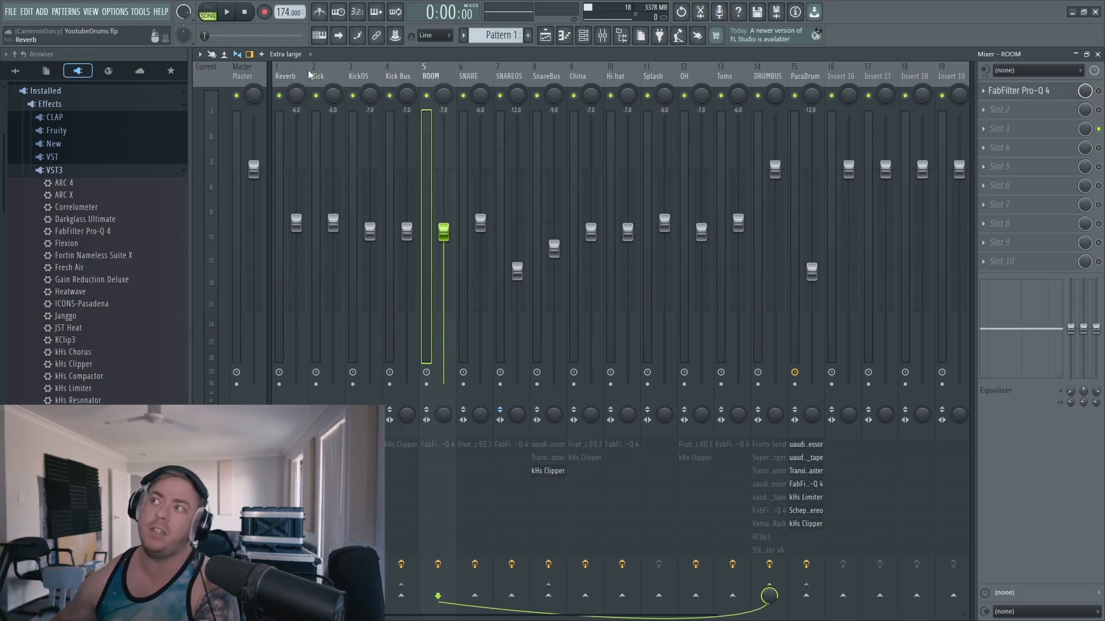
key(Right)
key(Right)
key(Right)
key(Right)
key(Right)
key(Right)
key(Left)
key(Left)
key(Left)
key(Left)
key(Left)
key(Left)
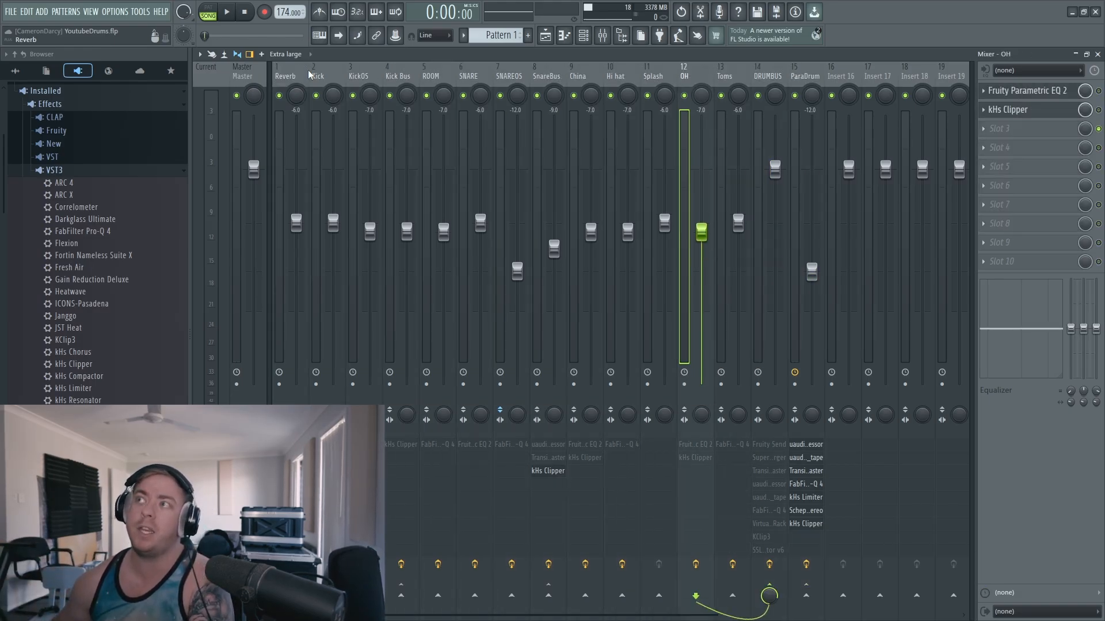
key(Left)
key(Left)
key(Left)
key(Left)
key(Left)
key(Left)
key(Left)
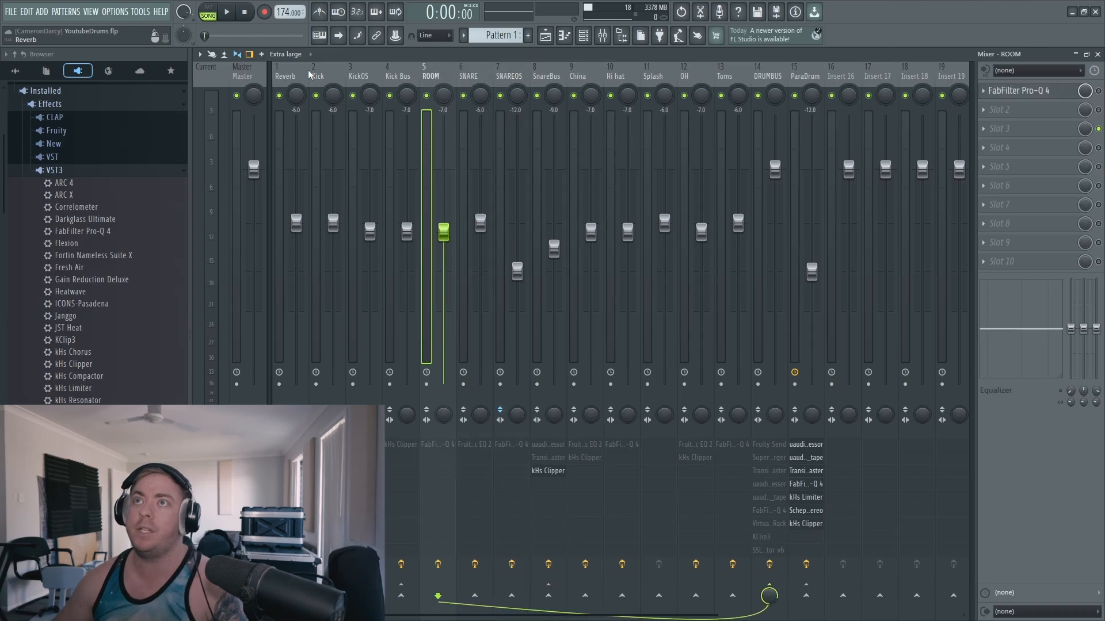
key(Left)
key(Left)
key(Right)
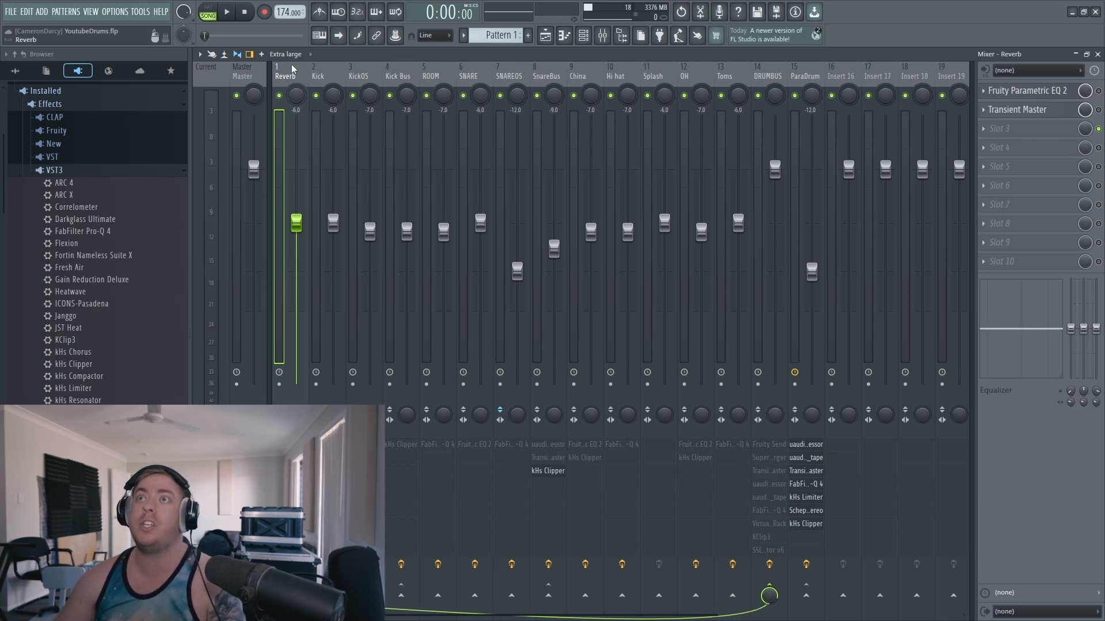
Render the mixer tracks Reverb through Toms to separate wave files, covering the song selection
drag(292, 70, 751, 79)
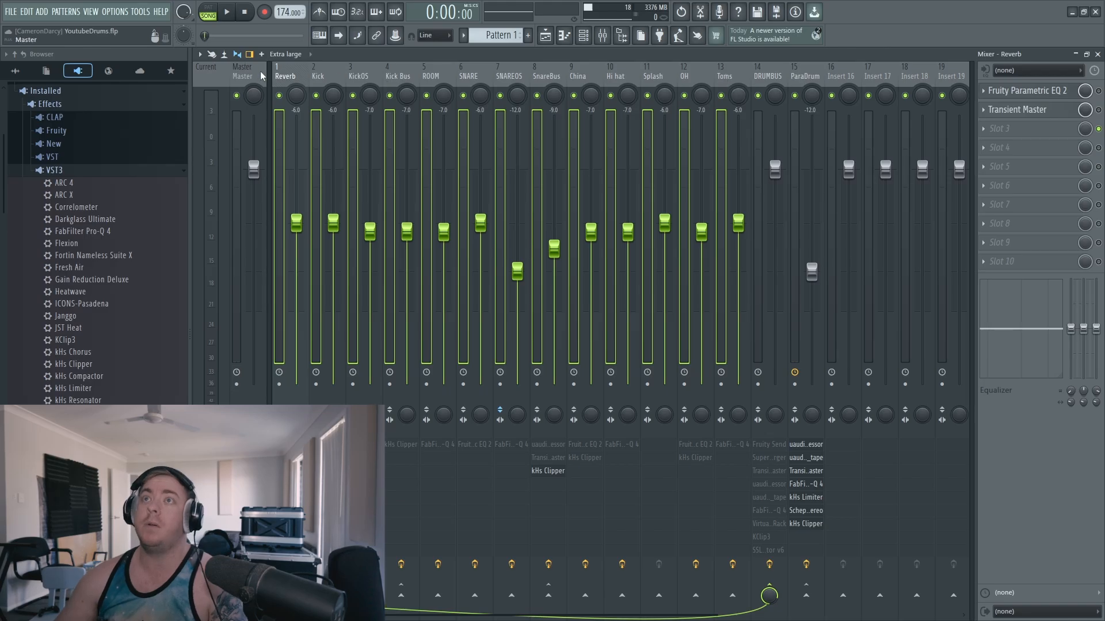
click(200, 54)
mouse_move(276, 81)
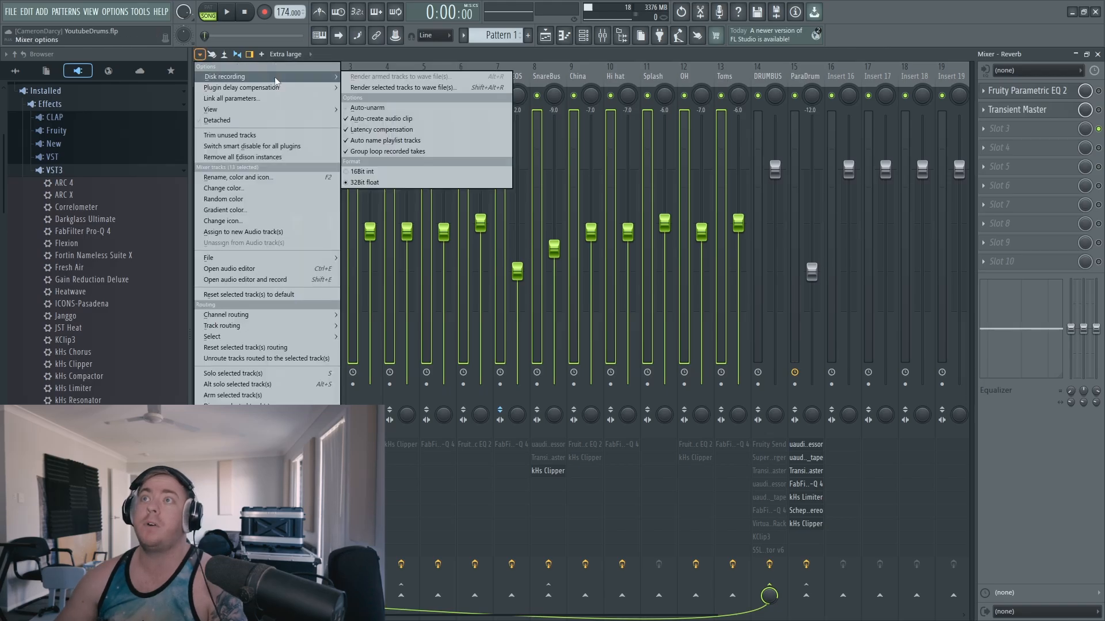
click(374, 87)
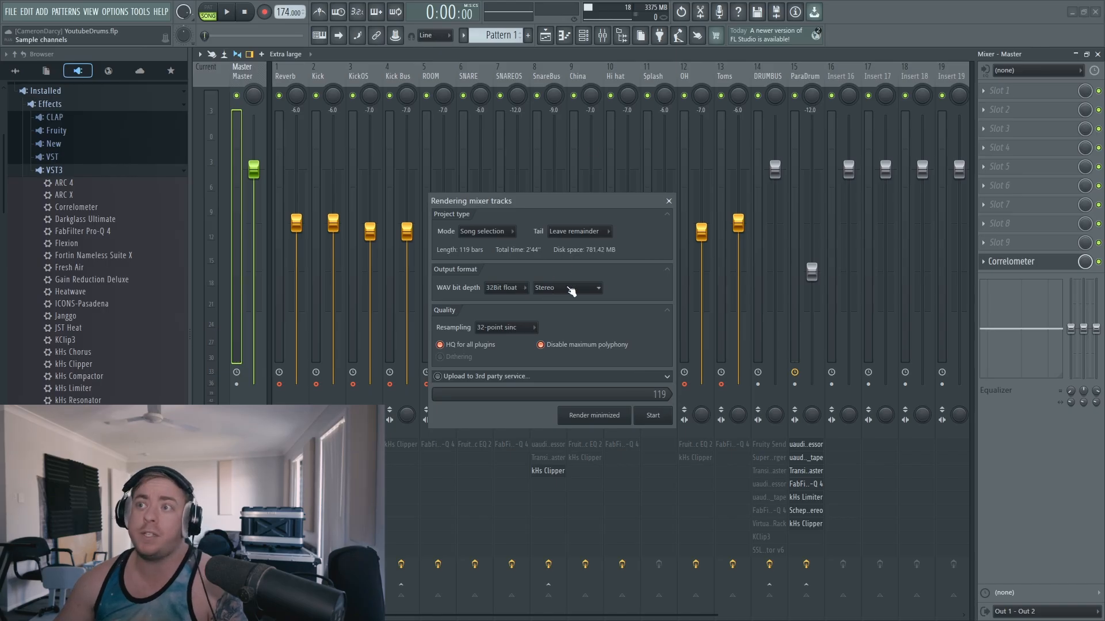
click(656, 417)
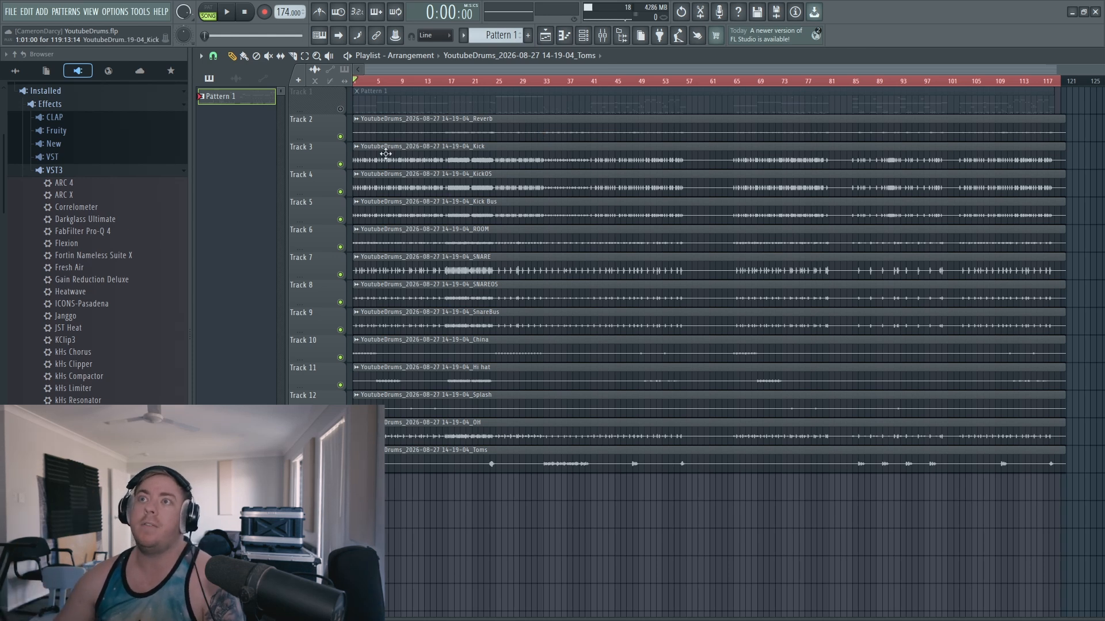
Audition the rendered Reverb stem on Track 2 in solo, and undo the last playlist change
right_click(340, 137)
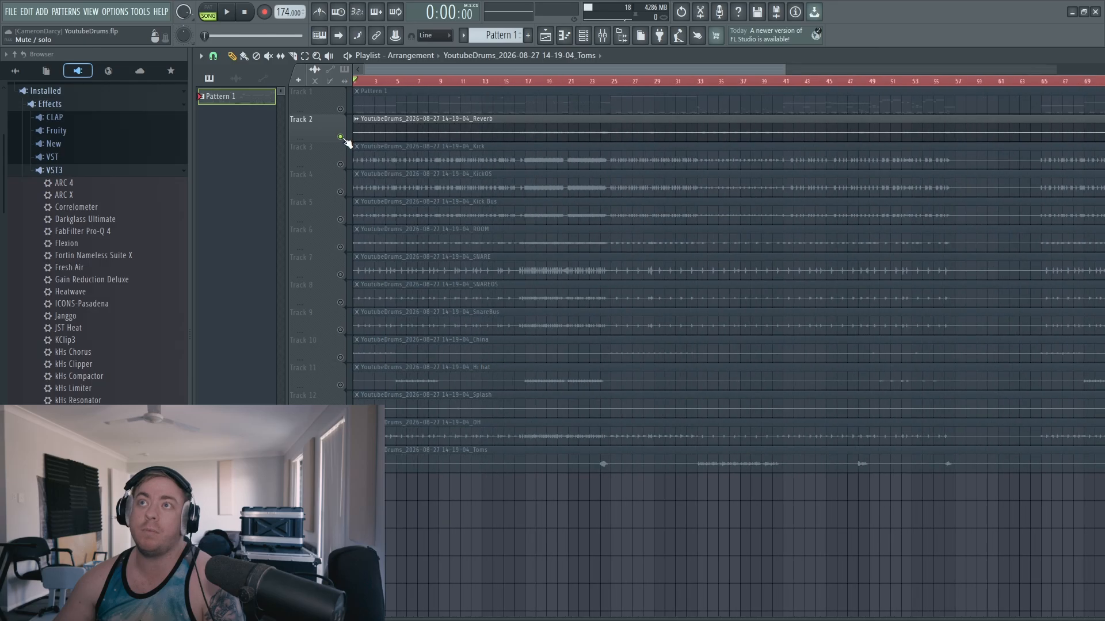
click(409, 84)
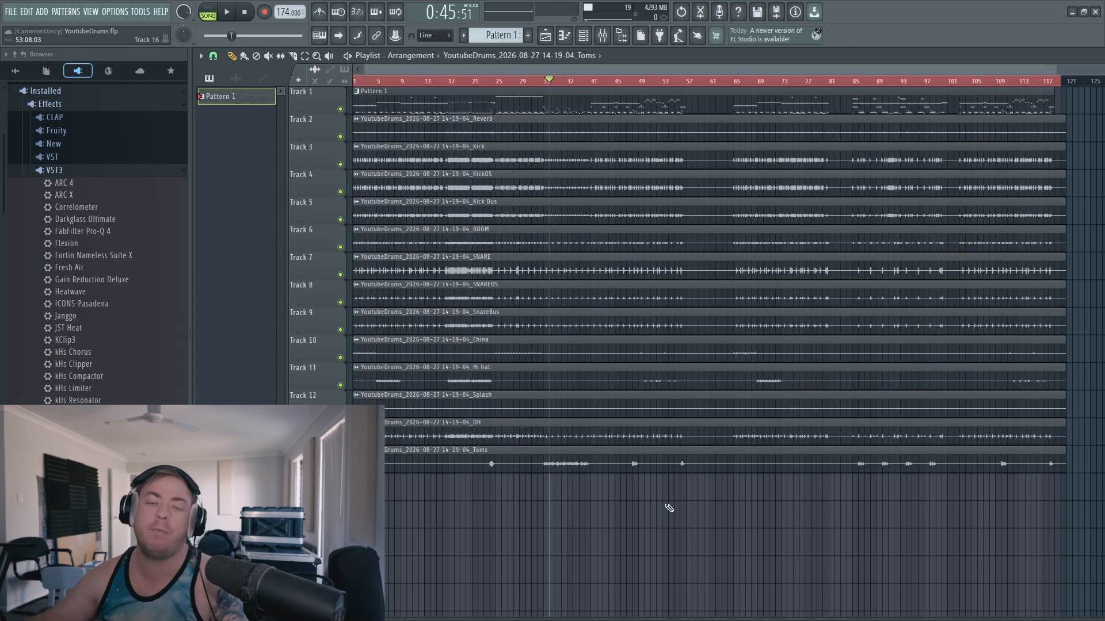
key(ctrl+z)
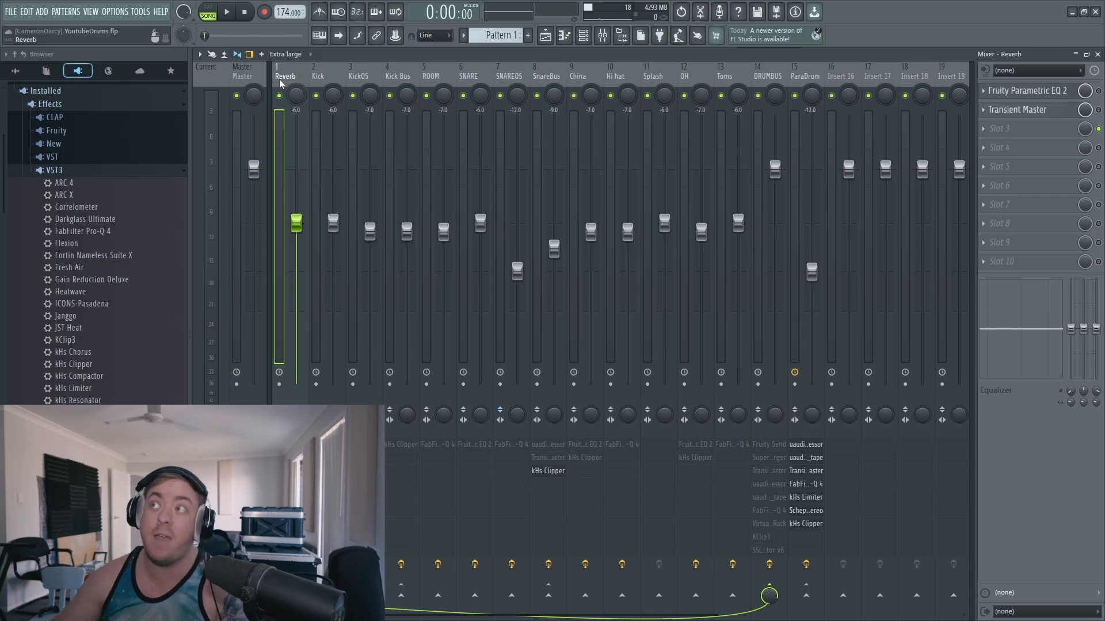
Compare the effect chains of the DRUMBUS and ParaDrum mixer tracks
click(767, 76)
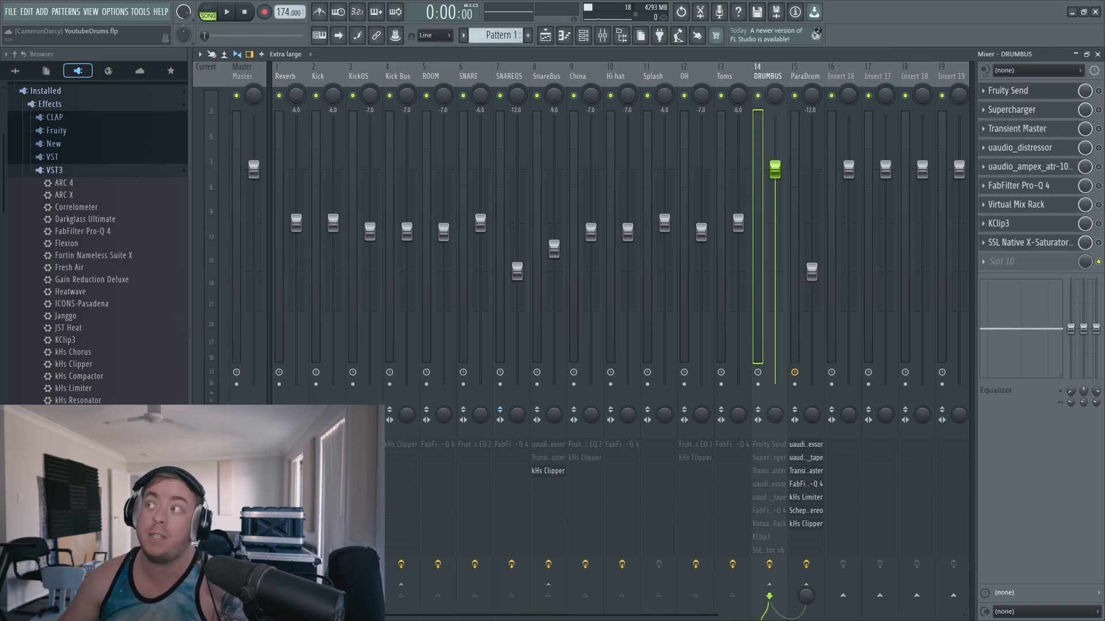
click(804, 76)
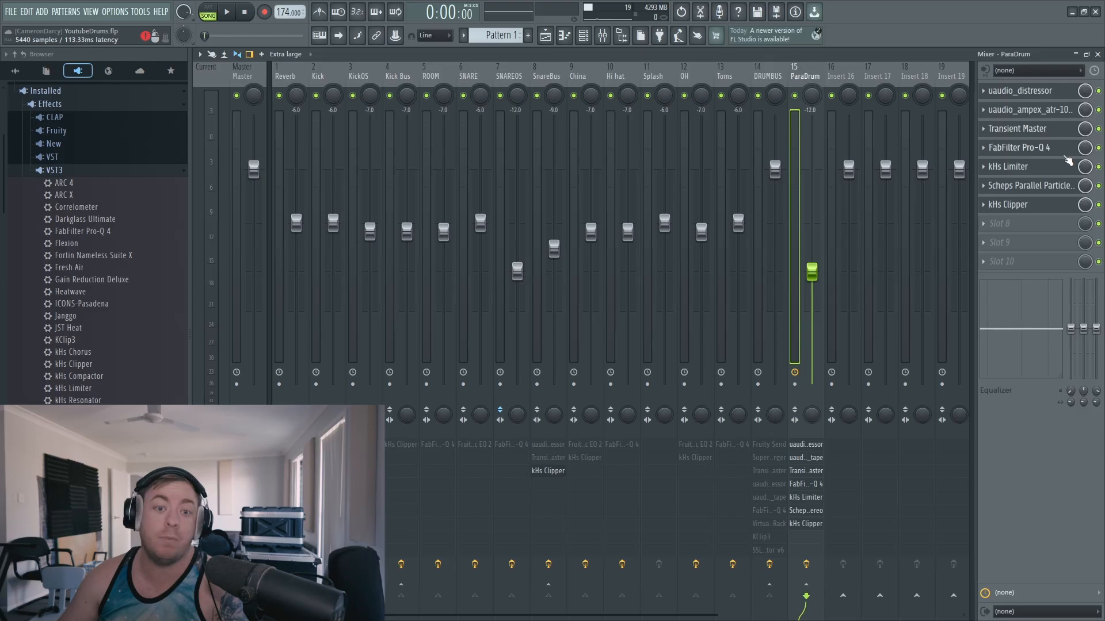
click(770, 74)
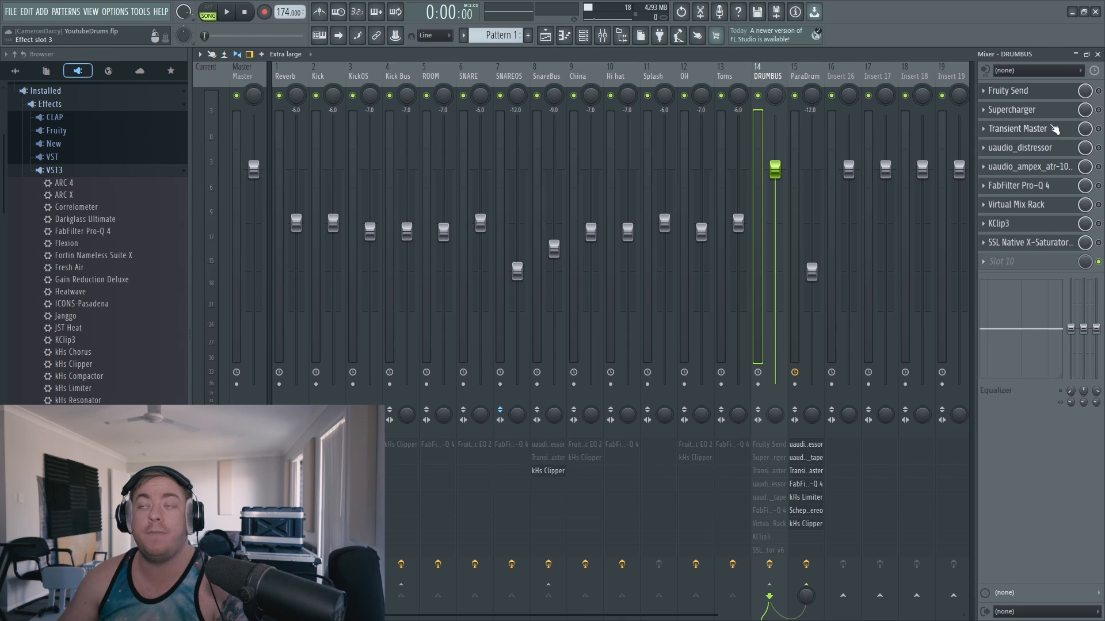
click(810, 72)
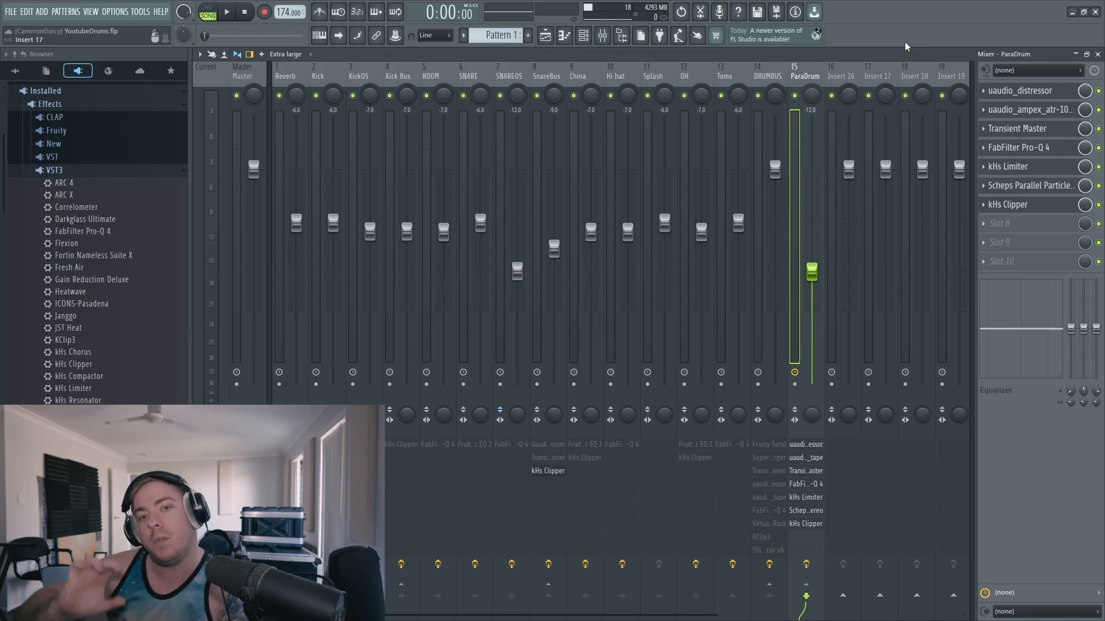
click(780, 81)
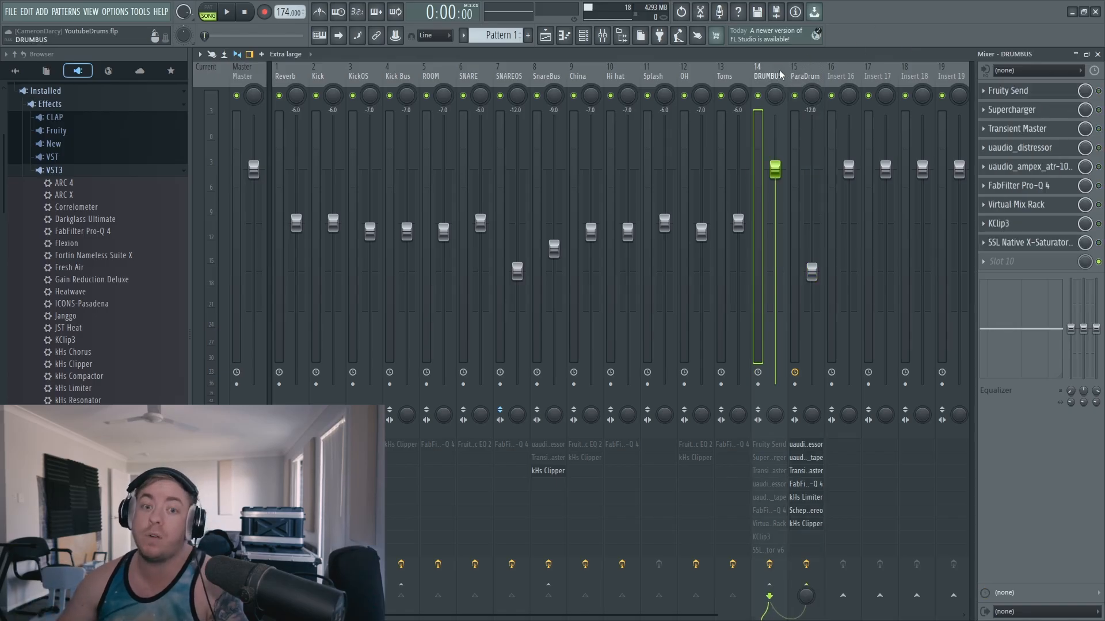
click(812, 68)
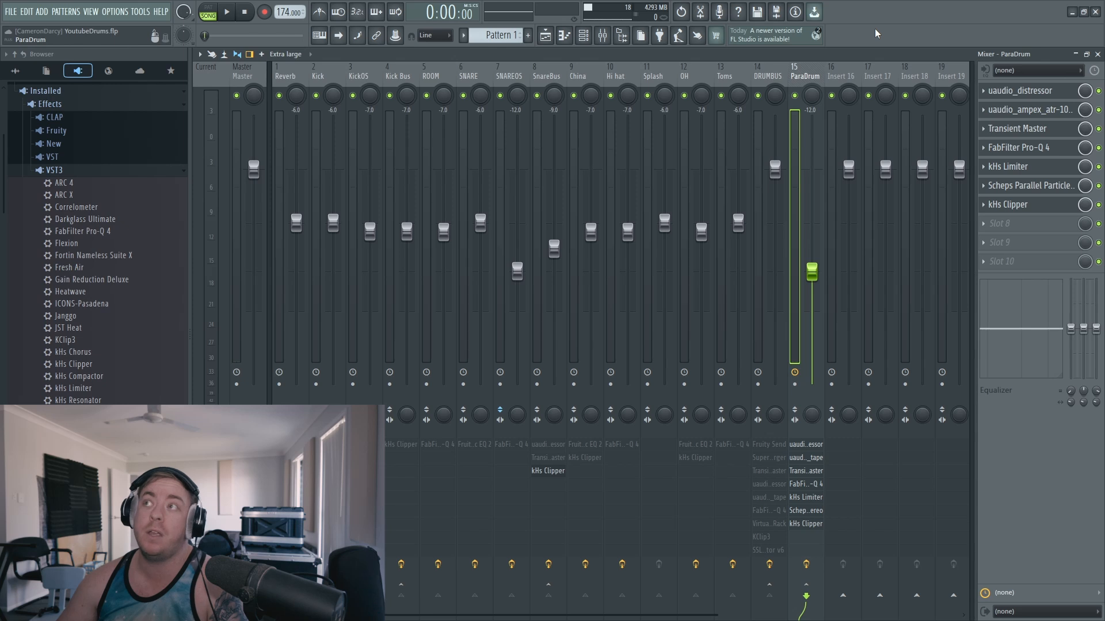
click(782, 60)
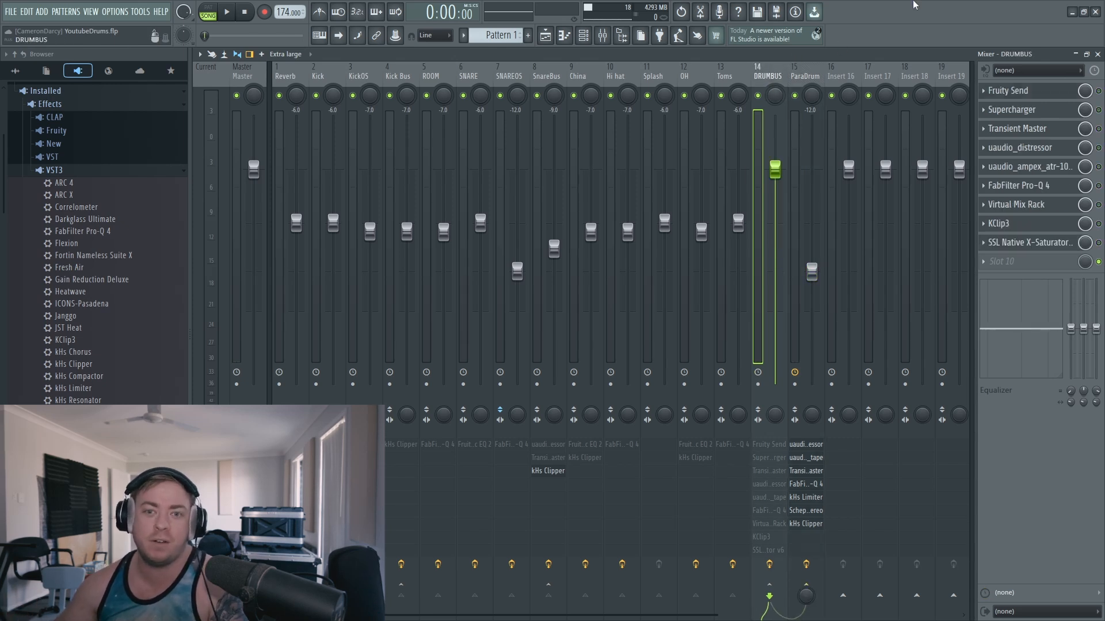
Examine the Fruity Parametric EQ 2 and Transient Master settings on the Reverb mixer track
click(284, 75)
click(773, 75)
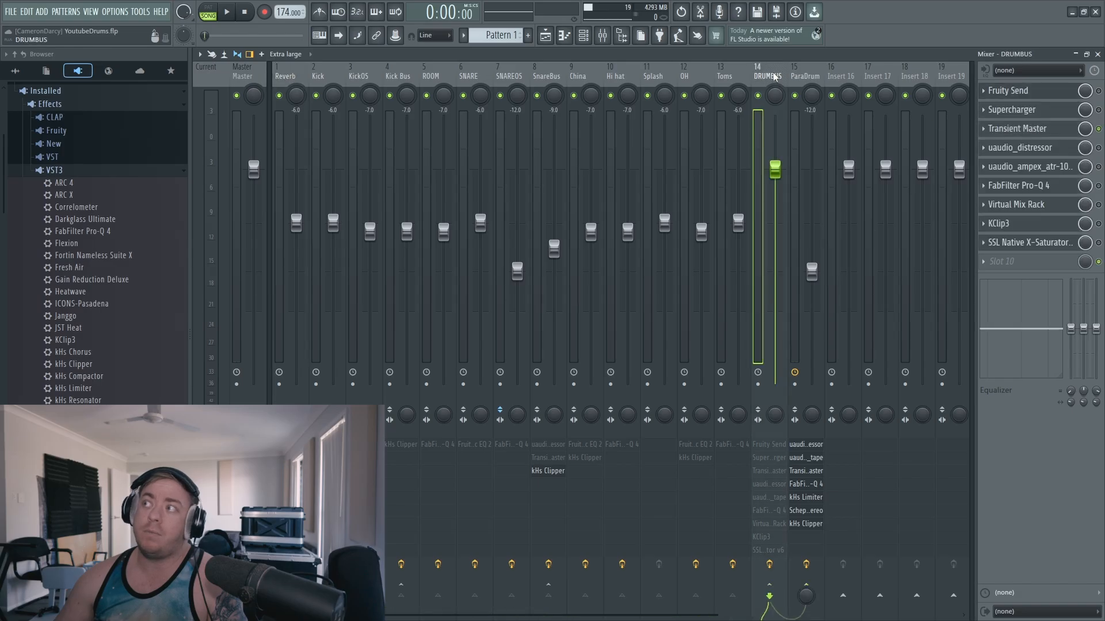
click(283, 71)
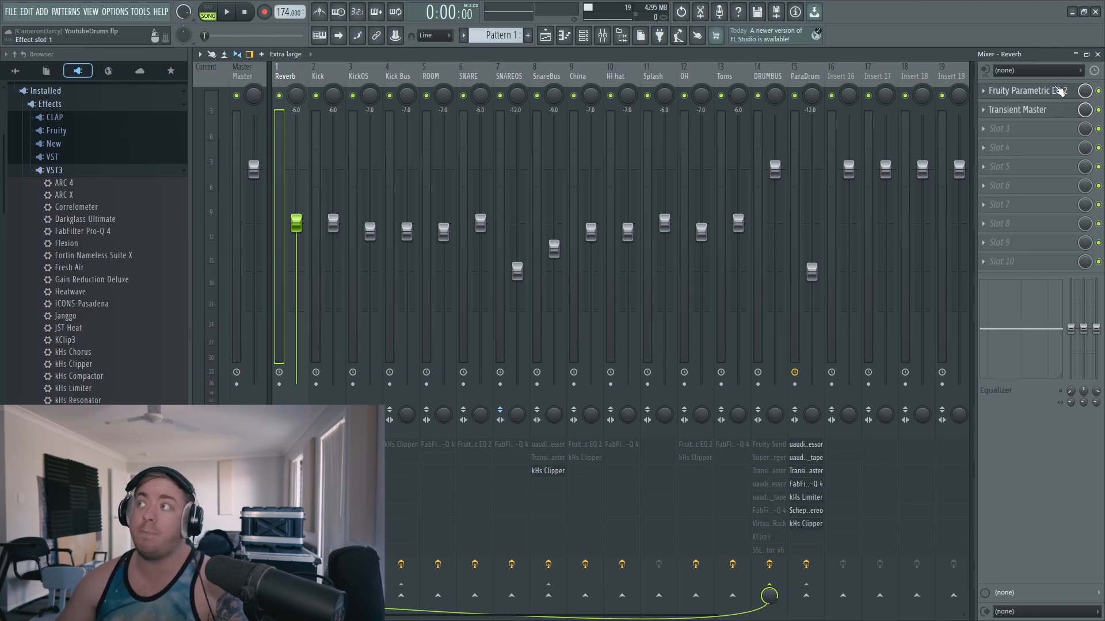
click(1060, 91)
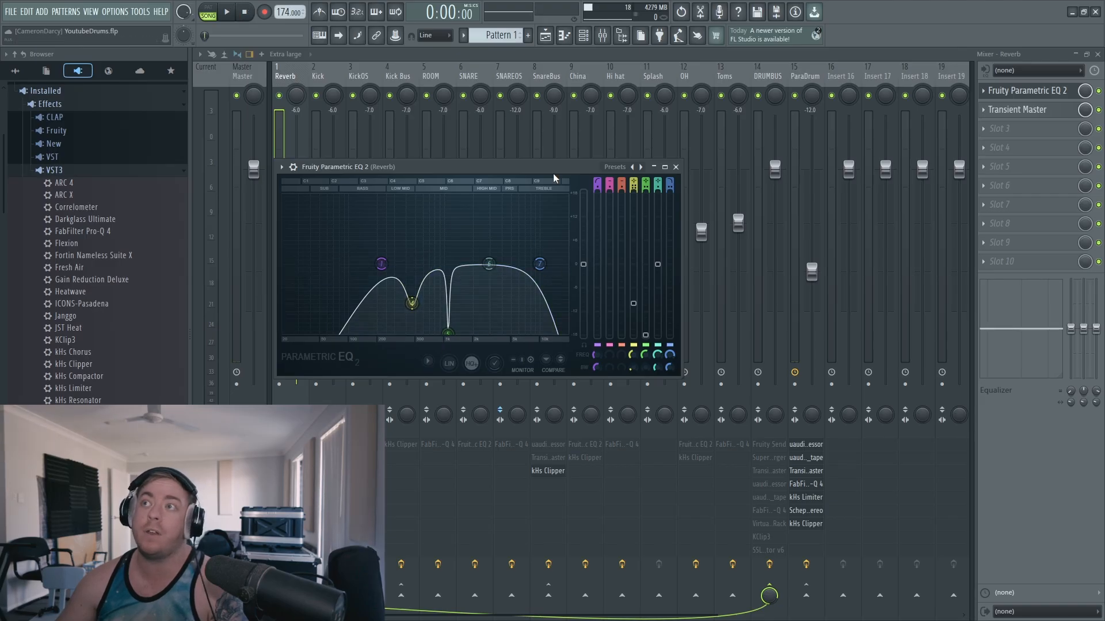
drag(554, 170, 571, 164)
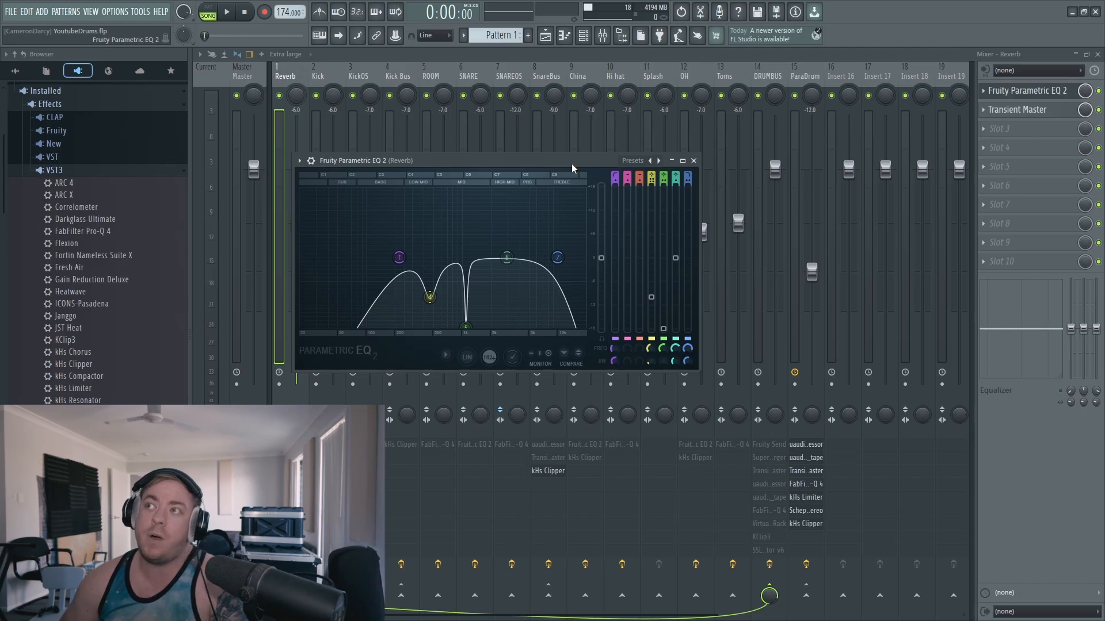
click(1017, 109)
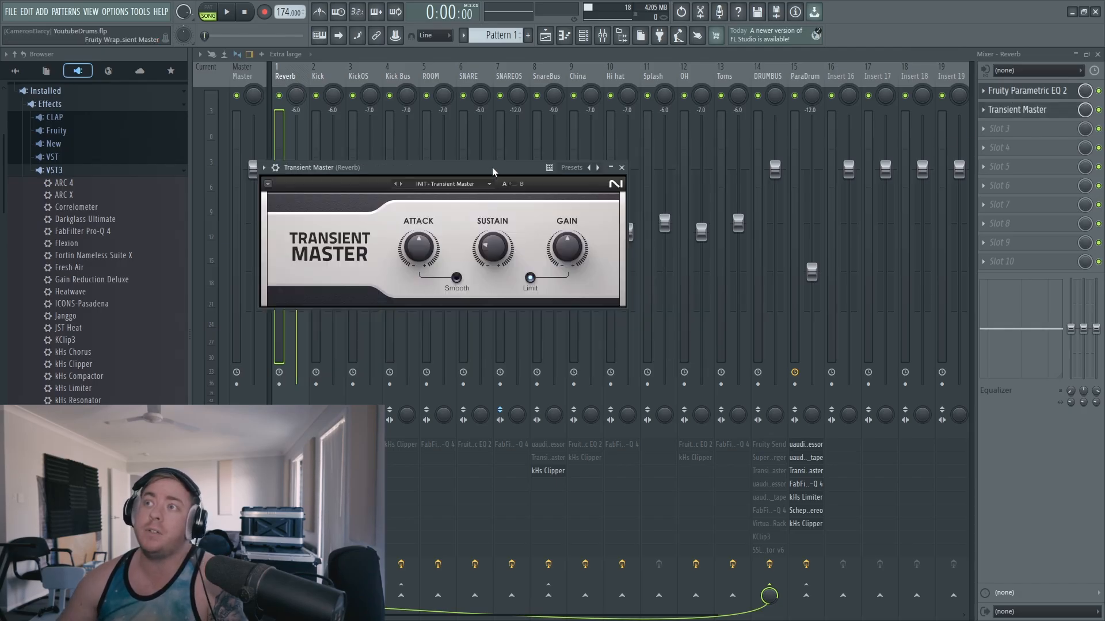
Check the sustain amount of the Transient Master on the Reverb mixer track
drag(493, 171, 527, 160)
mouse_move(534, 241)
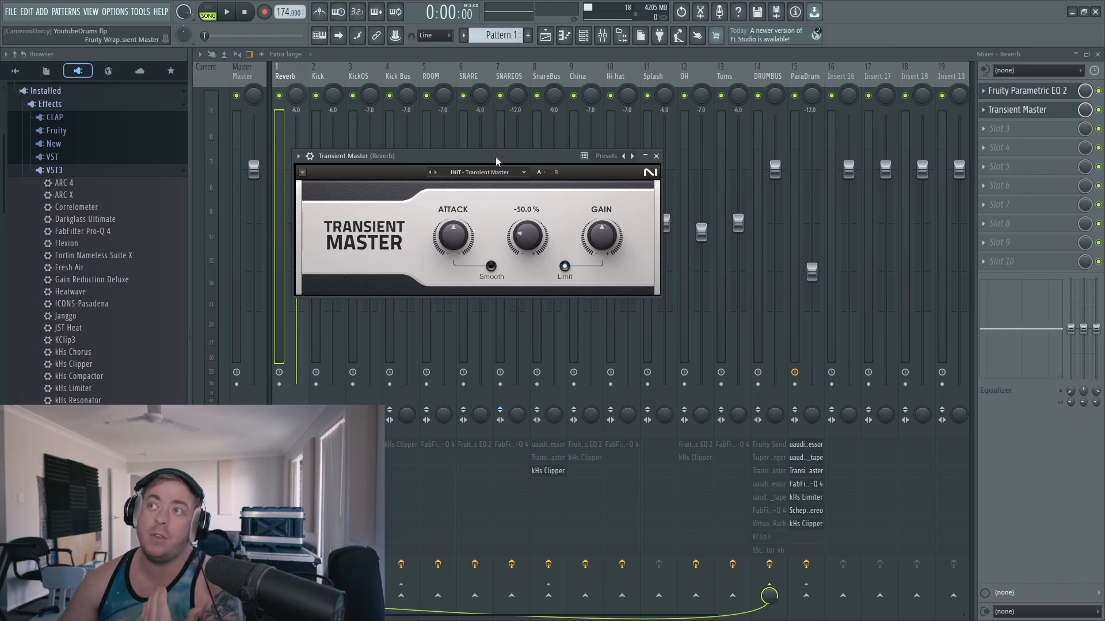
drag(484, 157, 542, 140)
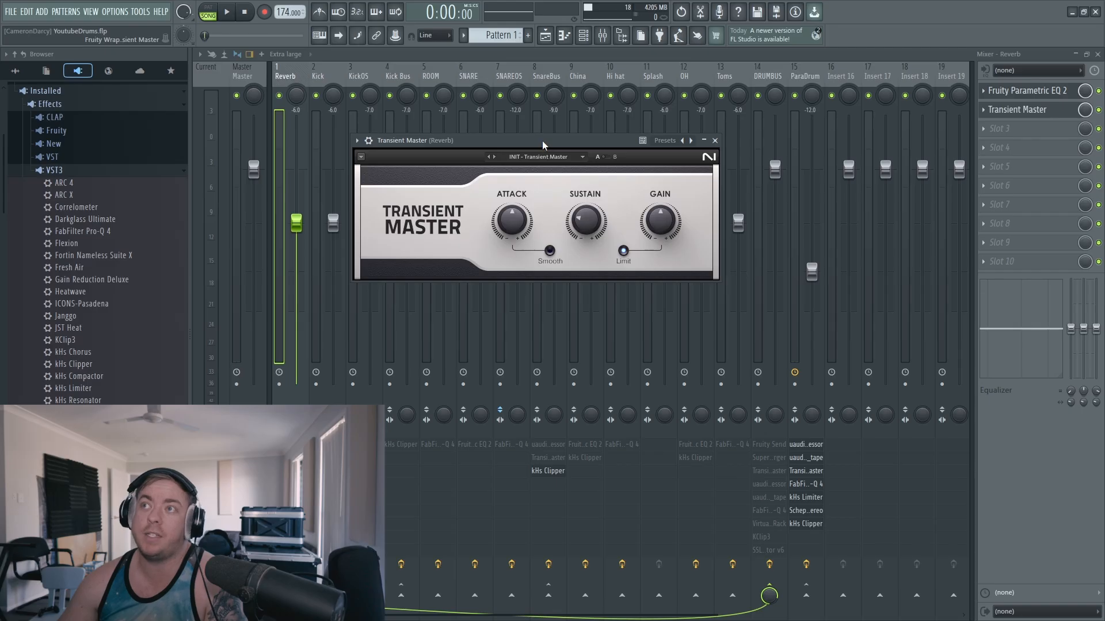
drag(589, 144, 575, 134)
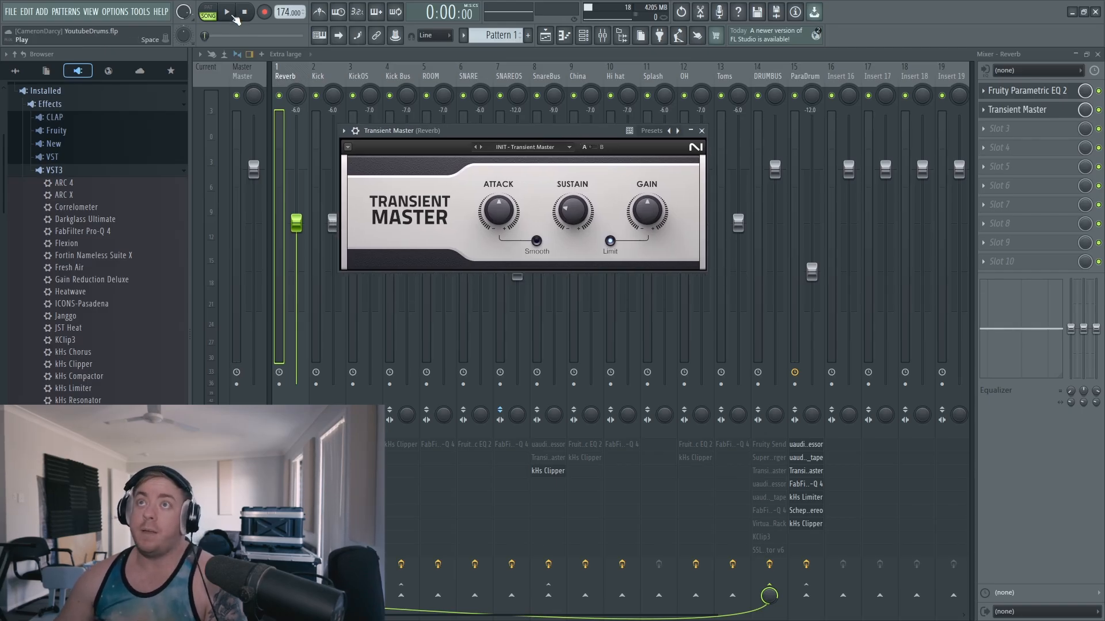
Solo the Reverb track and play it with its effects bypassed and enabled, viewing the signal in Fruity Parametric EQ 2
right_click(279, 96)
click(228, 13)
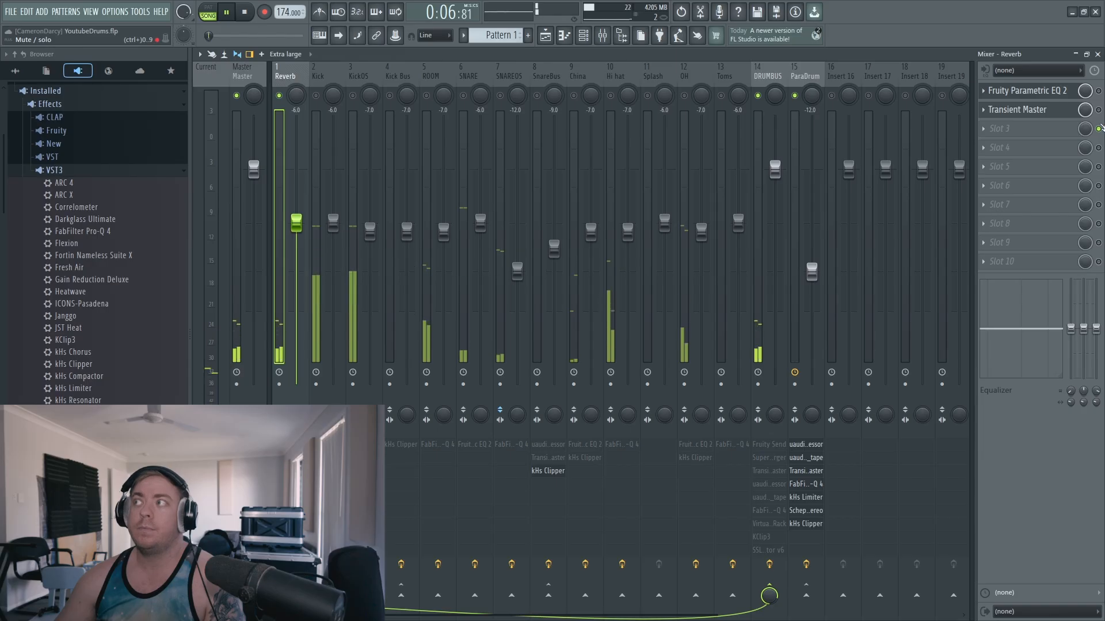
click(1041, 92)
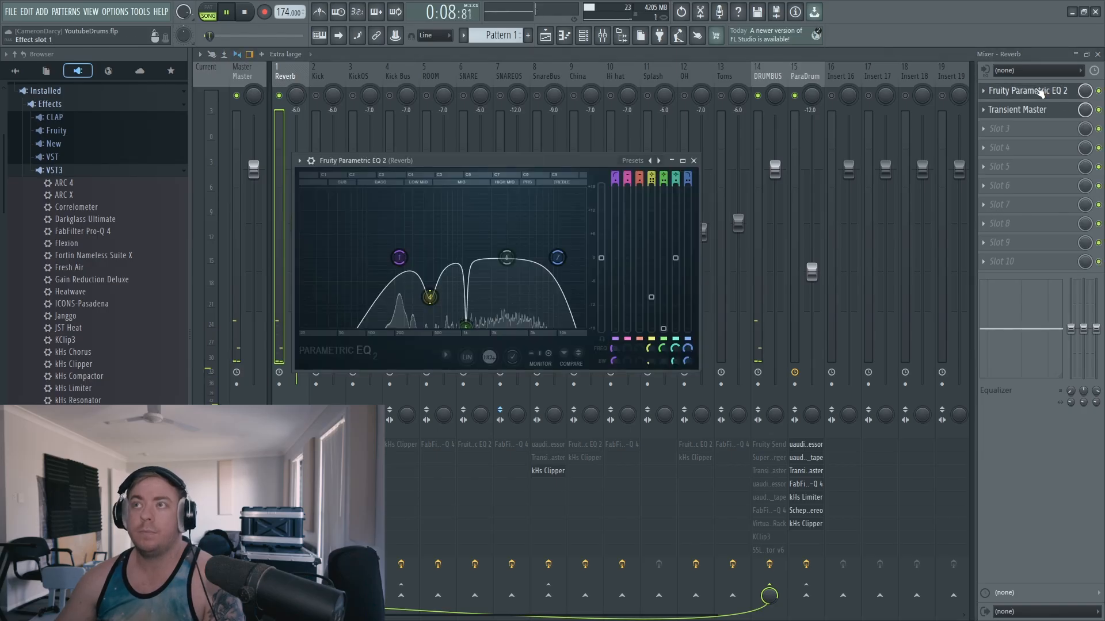
click(244, 12)
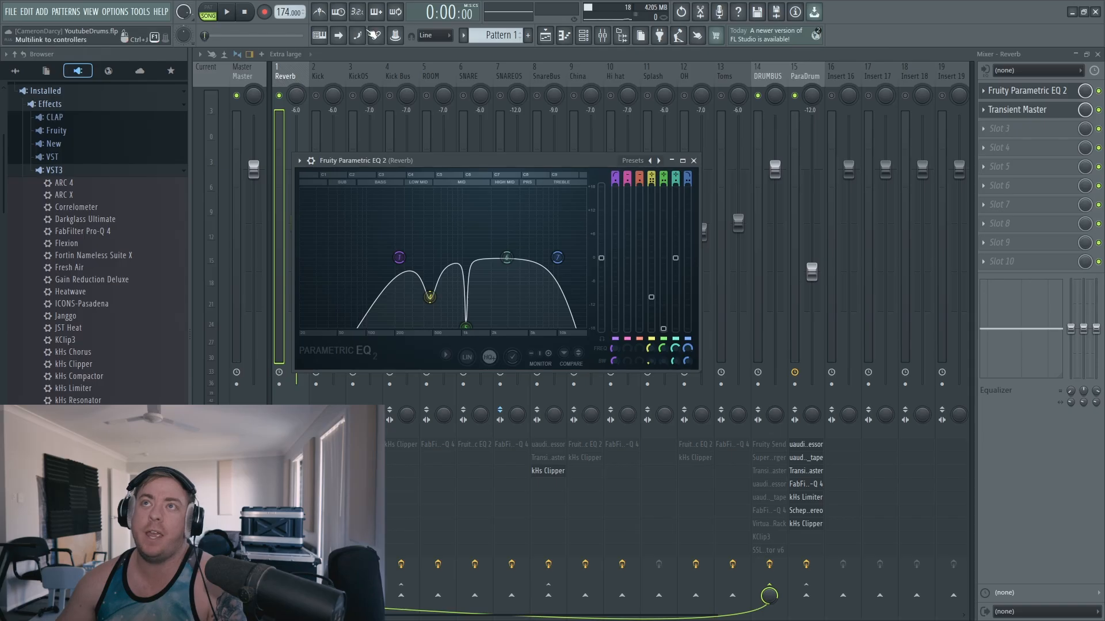
Play the soloed Reverb track with Fruity Parametric EQ 2 bypassed and re-enabled to compare the sound
click(227, 12)
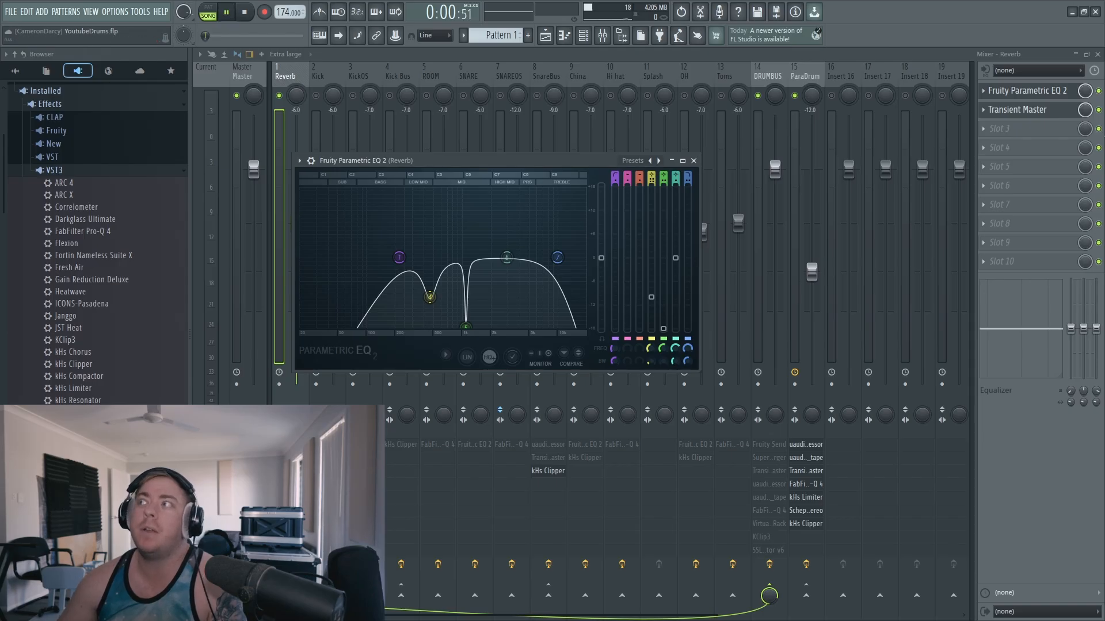
click(1036, 91)
click(1098, 91)
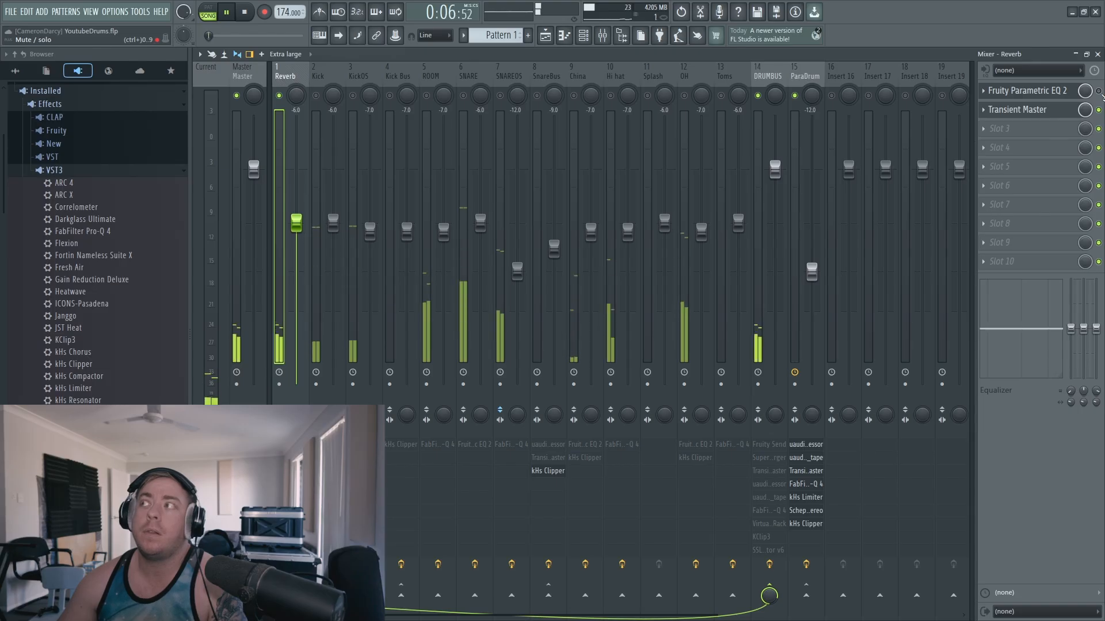
click(1099, 91)
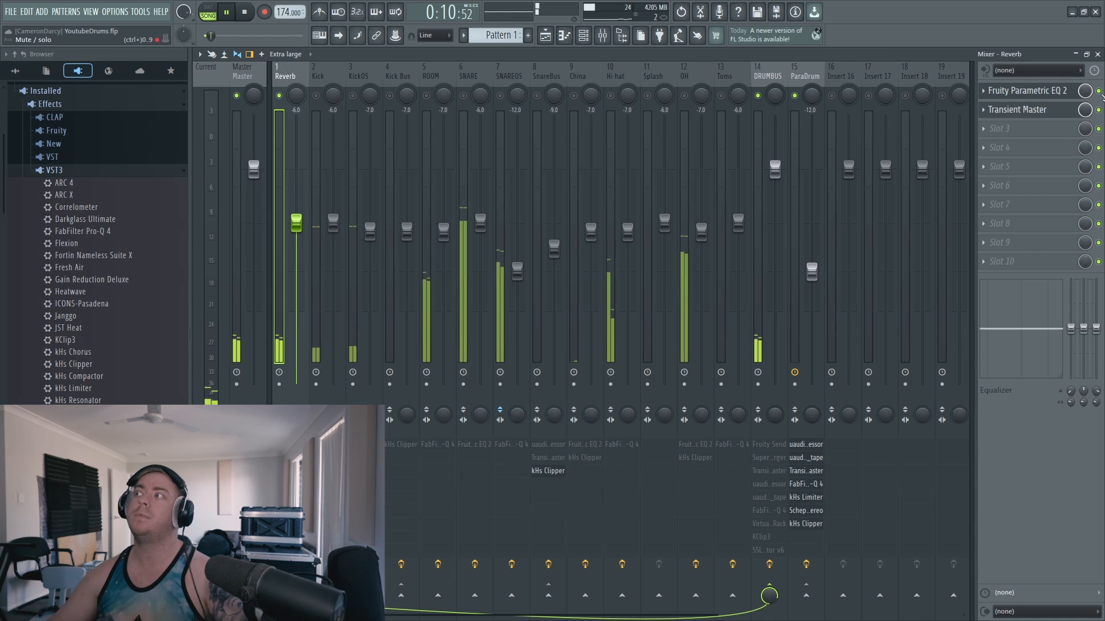
key(space)
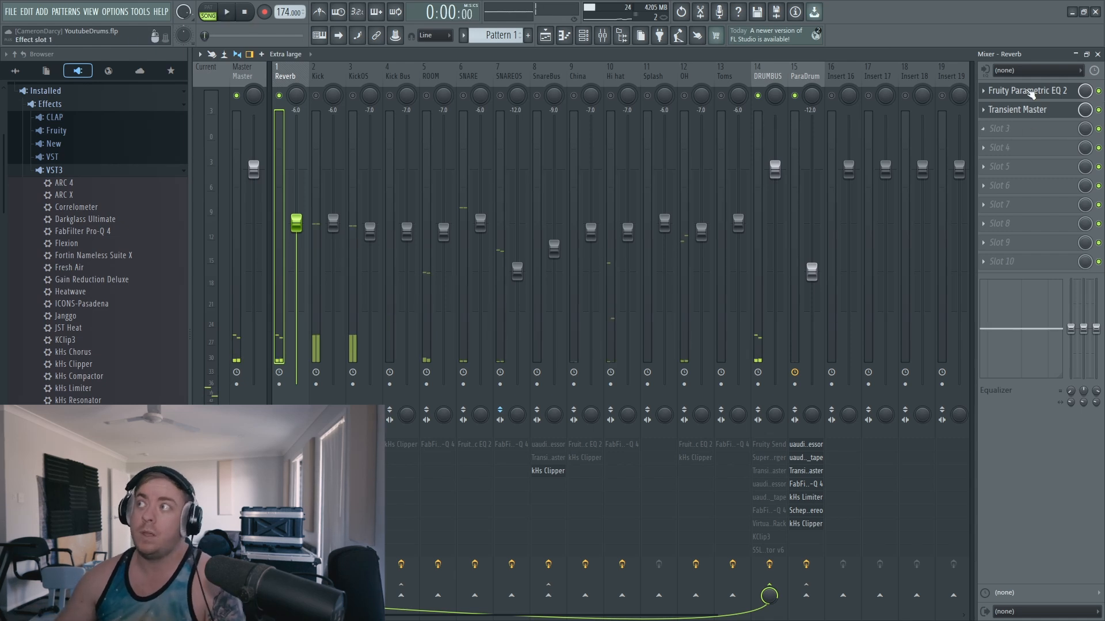
Boost band 5 of the Reverb track's EQ to about 10.6 dB during playback, and pull it back down to a full cut
click(1030, 93)
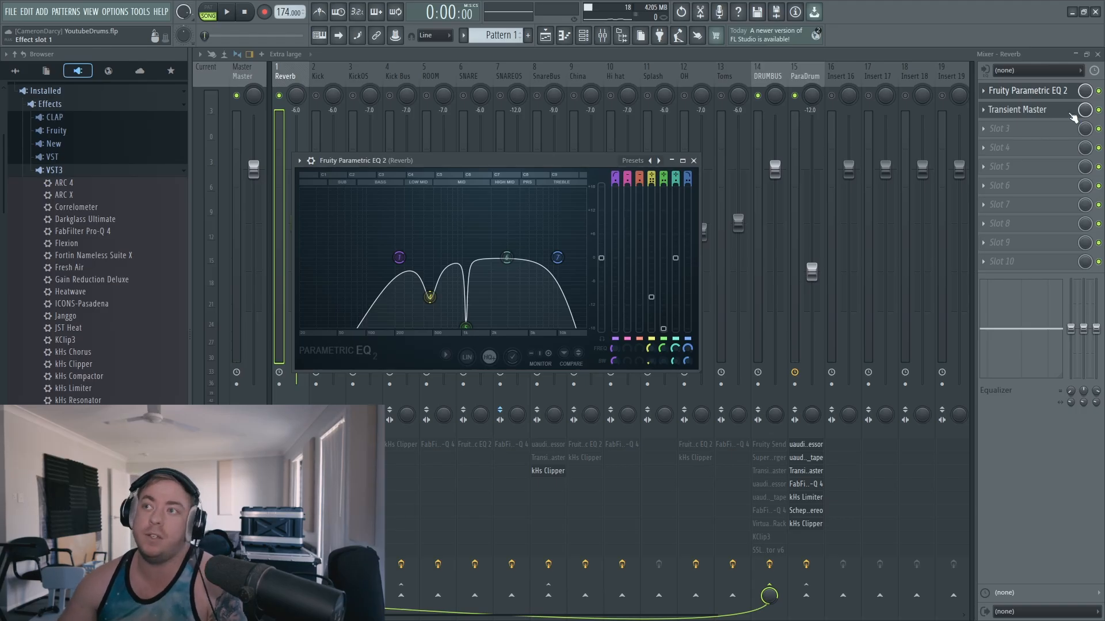
key(space)
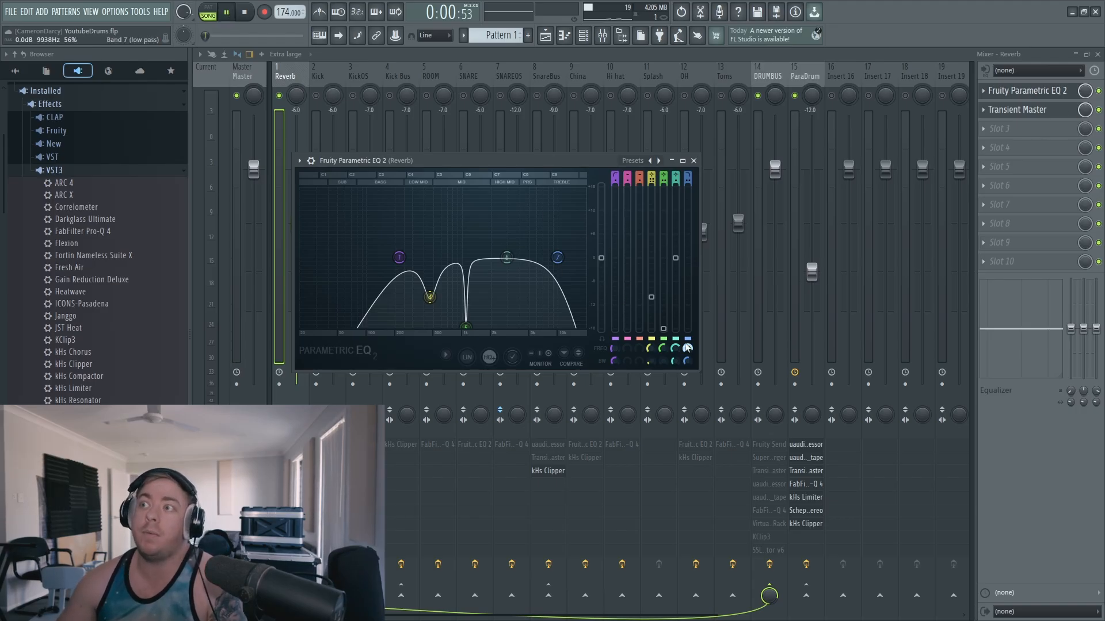
drag(465, 327, 466, 216)
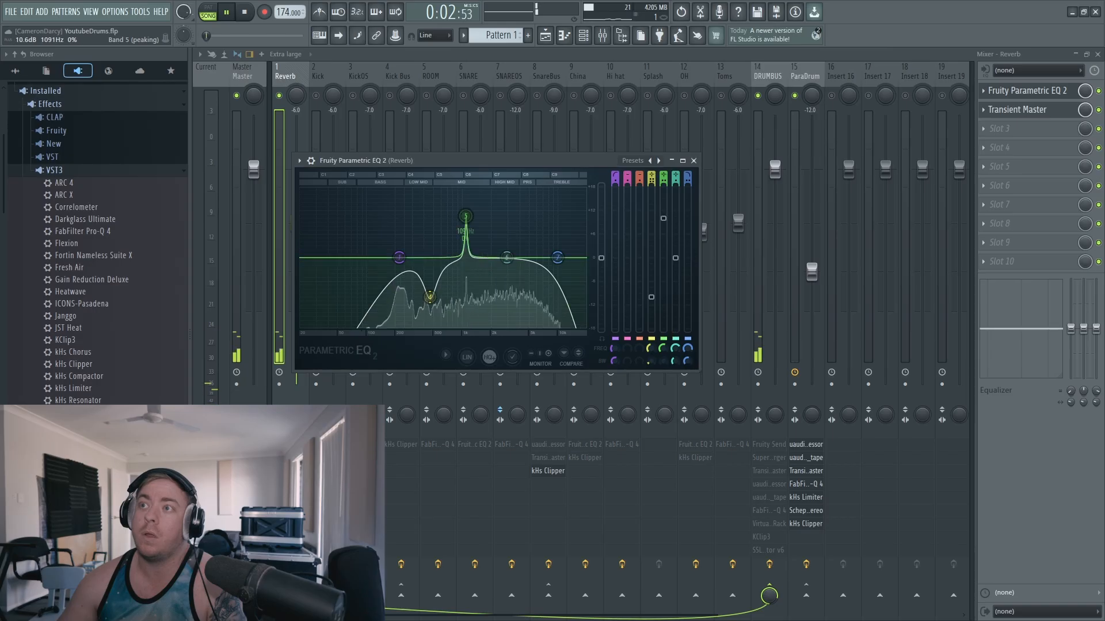
drag(663, 219, 667, 333)
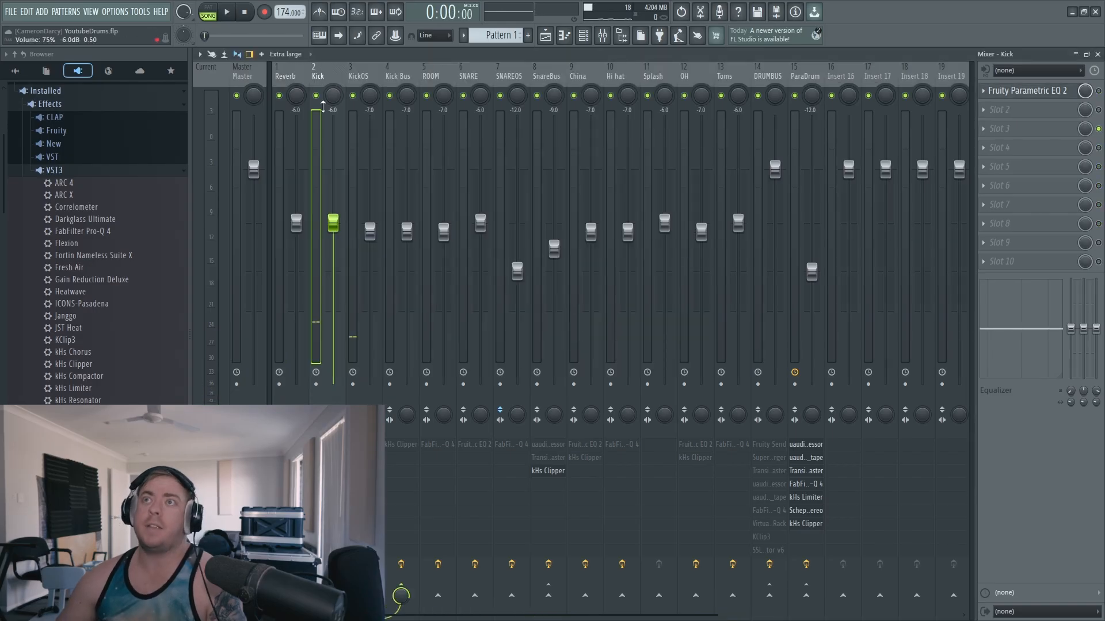
Audition the Kick track in solo without its EQ, and switch the solo to KickOS during playback
right_click(317, 96)
click(363, 82)
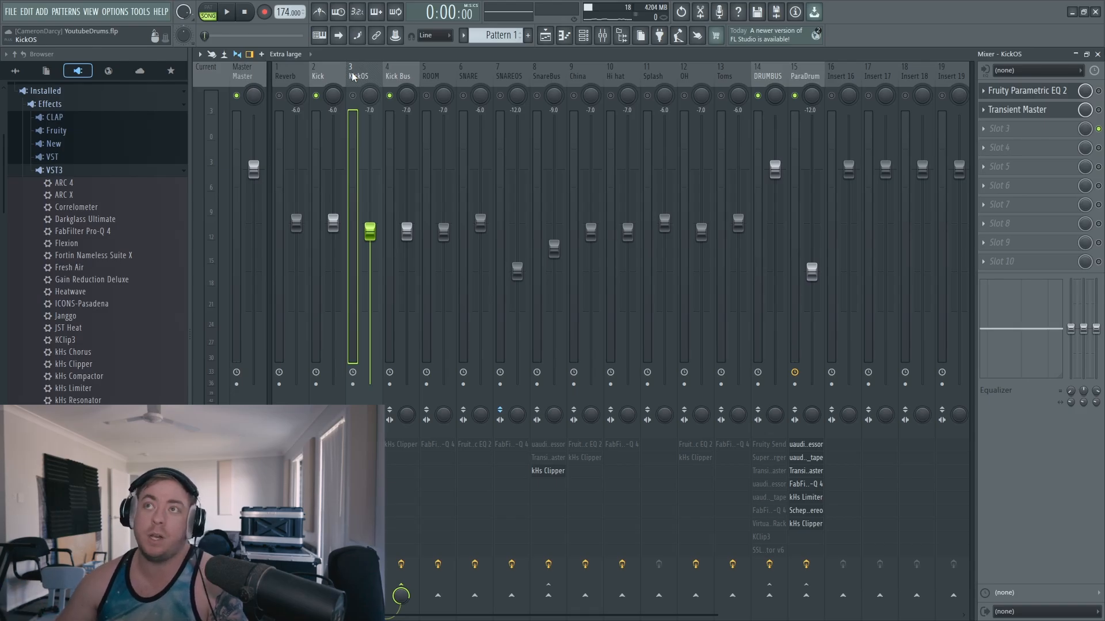
click(320, 76)
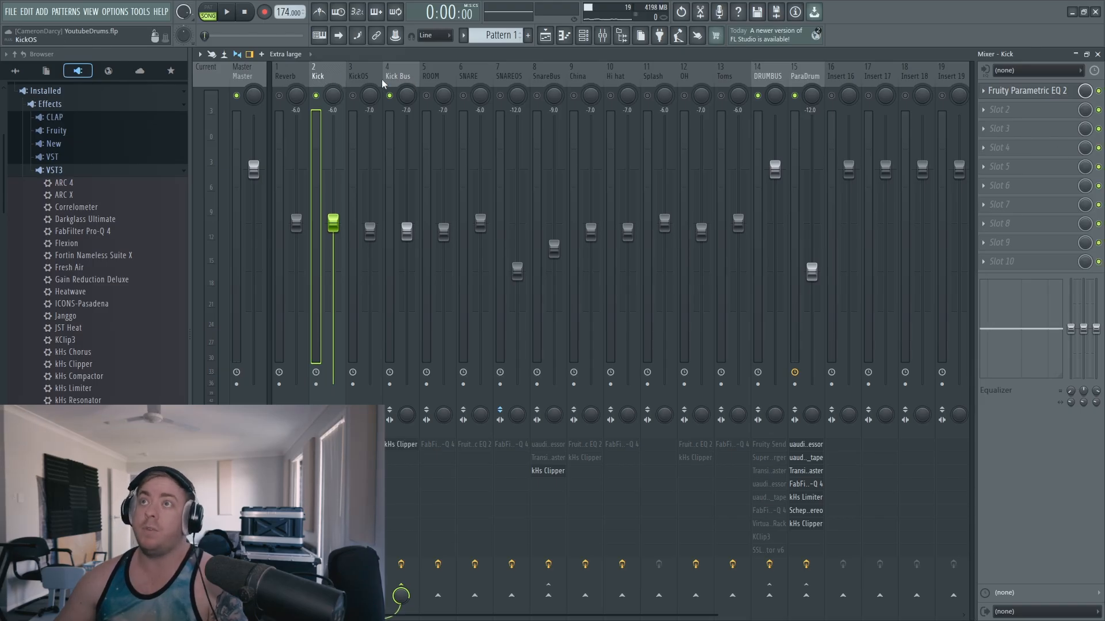
key(space)
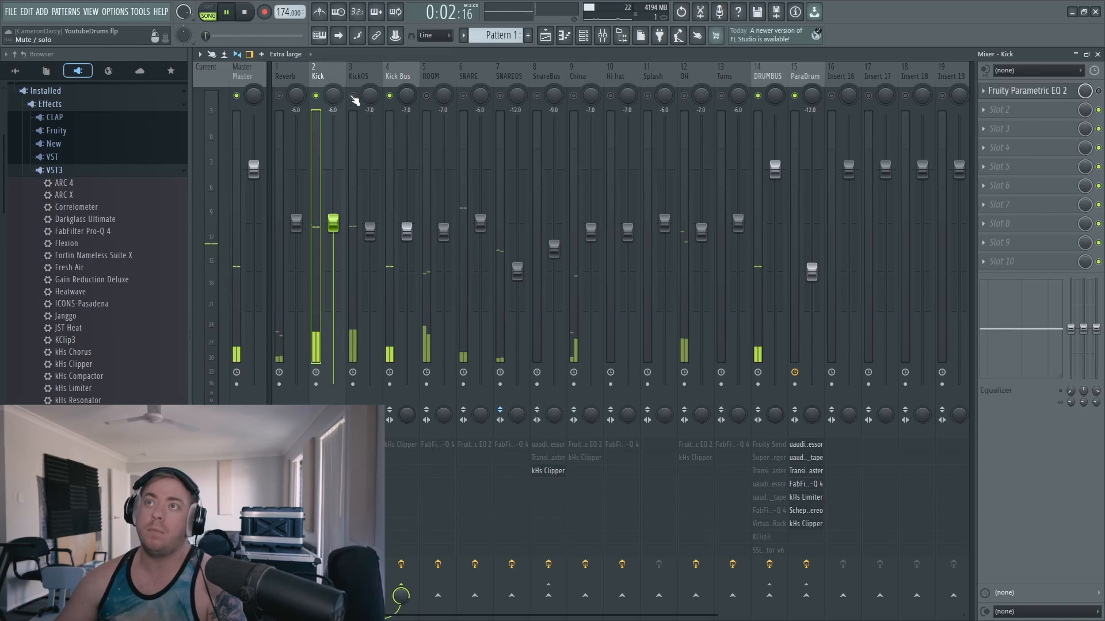
click(352, 96)
click(317, 95)
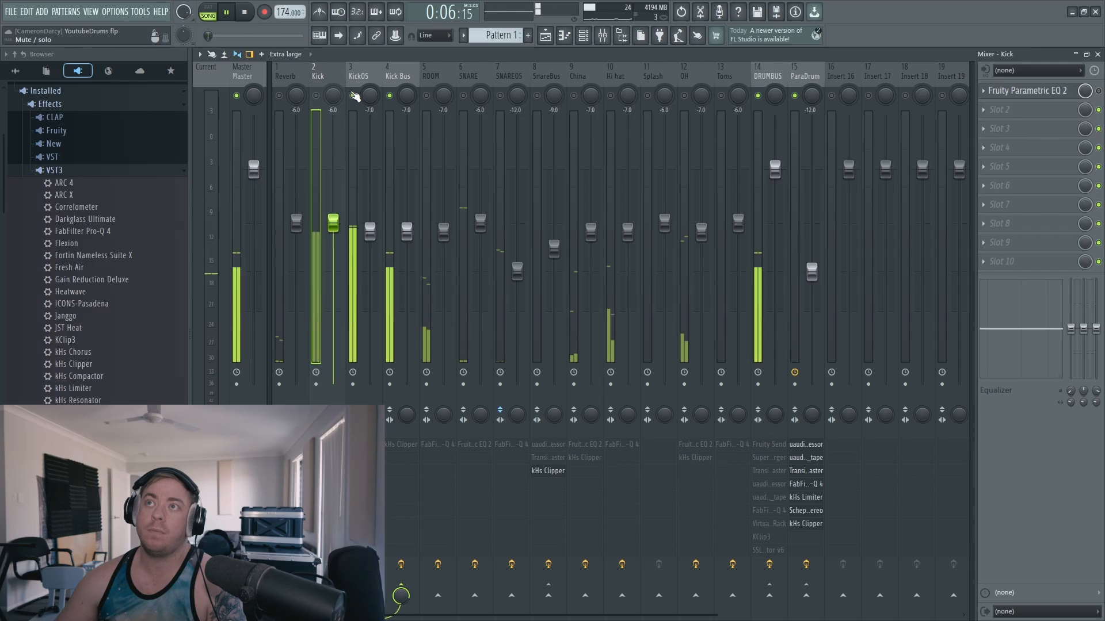
key(space)
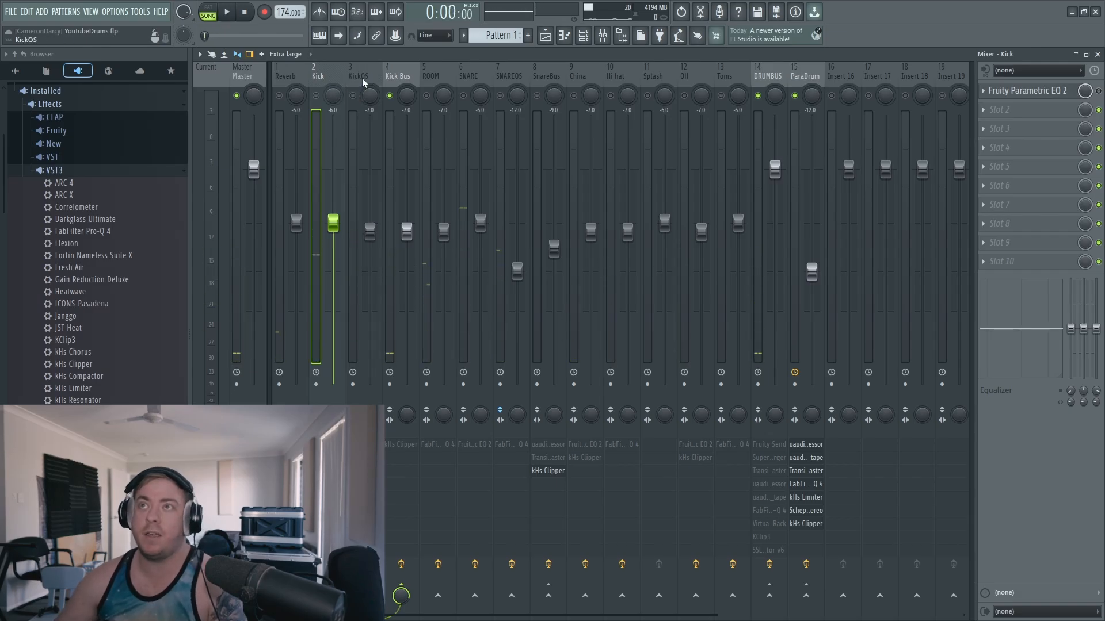
Unsolo the kick tracks and enable the effects on KickOS, Kick and Kick Bus
right_click(355, 95)
click(363, 79)
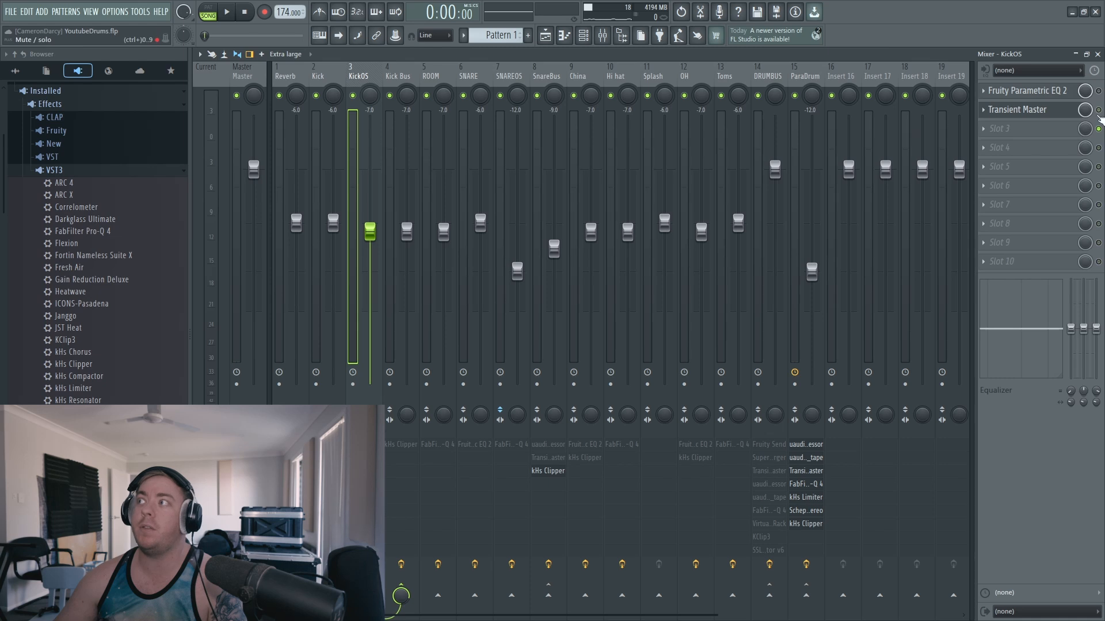
click(329, 70)
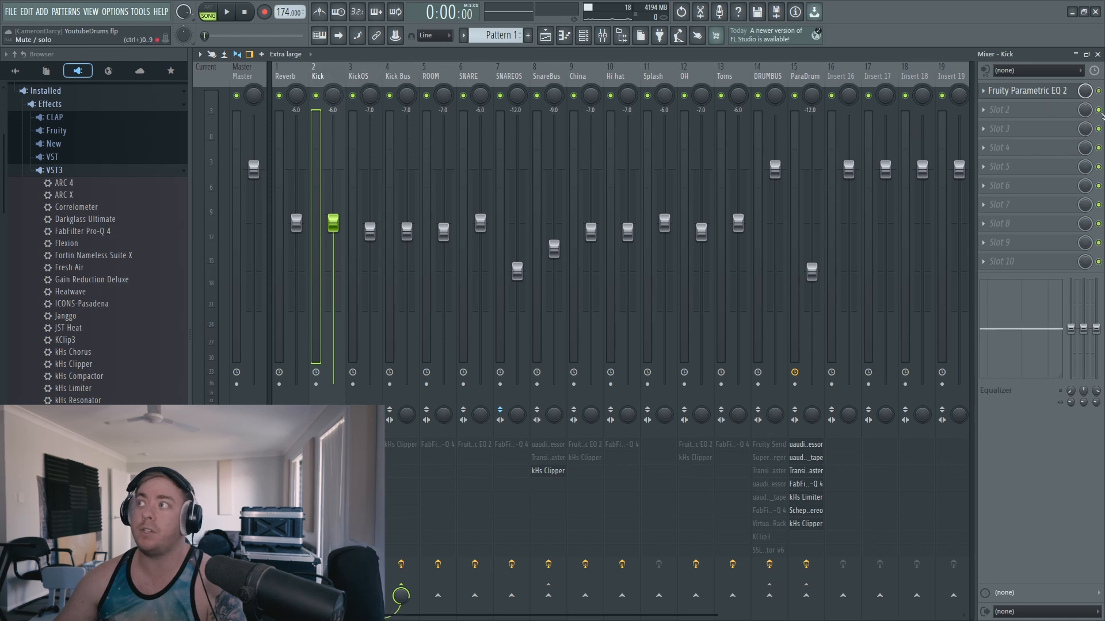
click(400, 75)
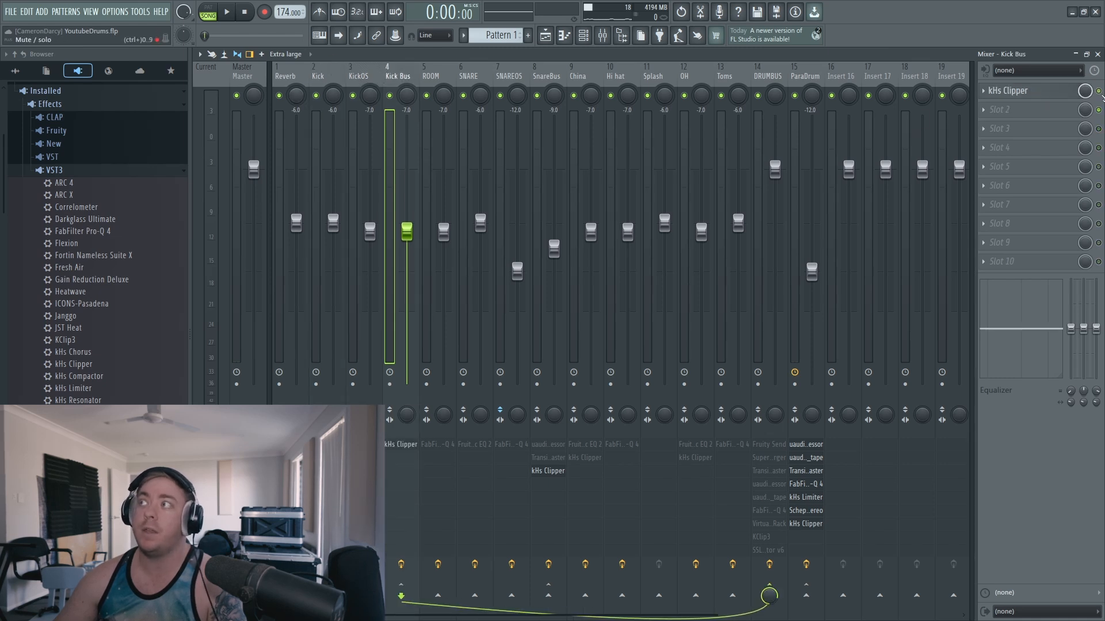
Play the soloed Kick track and examine the band 3 and band 6 cuts in its Fruity Parametric EQ 2
click(332, 76)
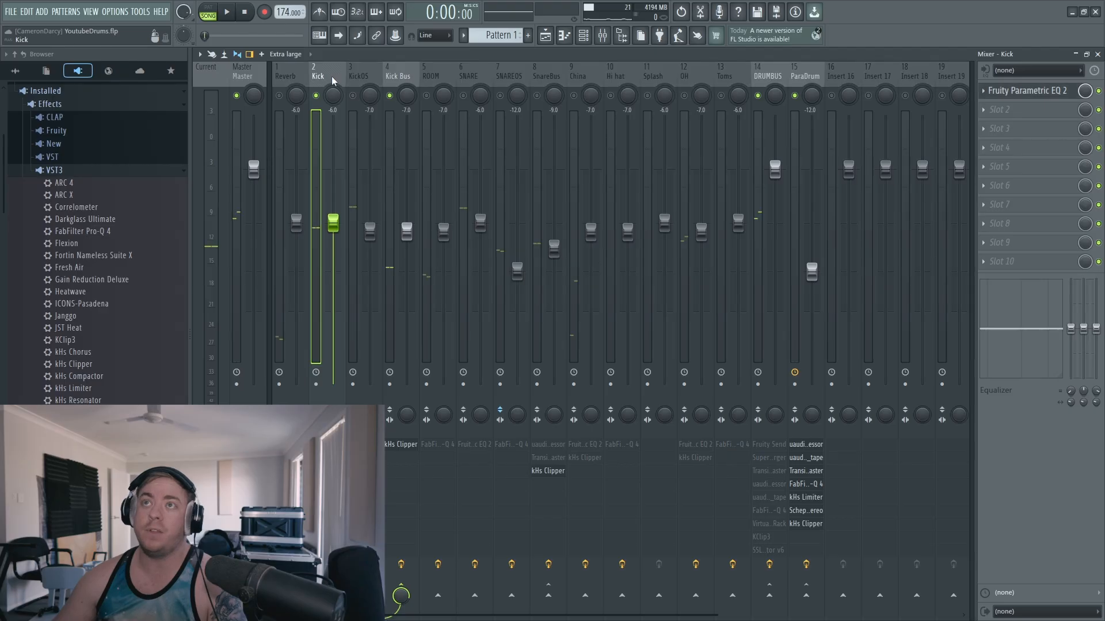
click(230, 15)
click(1027, 91)
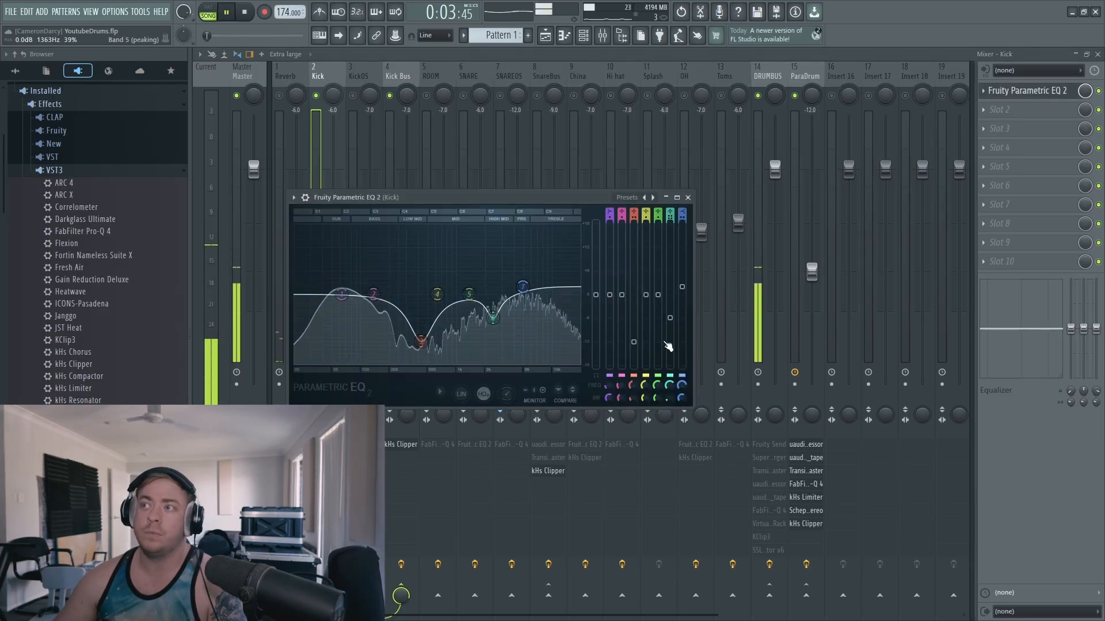
mouse_move(634, 342)
mouse_down()
mouse_move(633, 223)
mouse_move(633, 342)
mouse_up()
key(space)
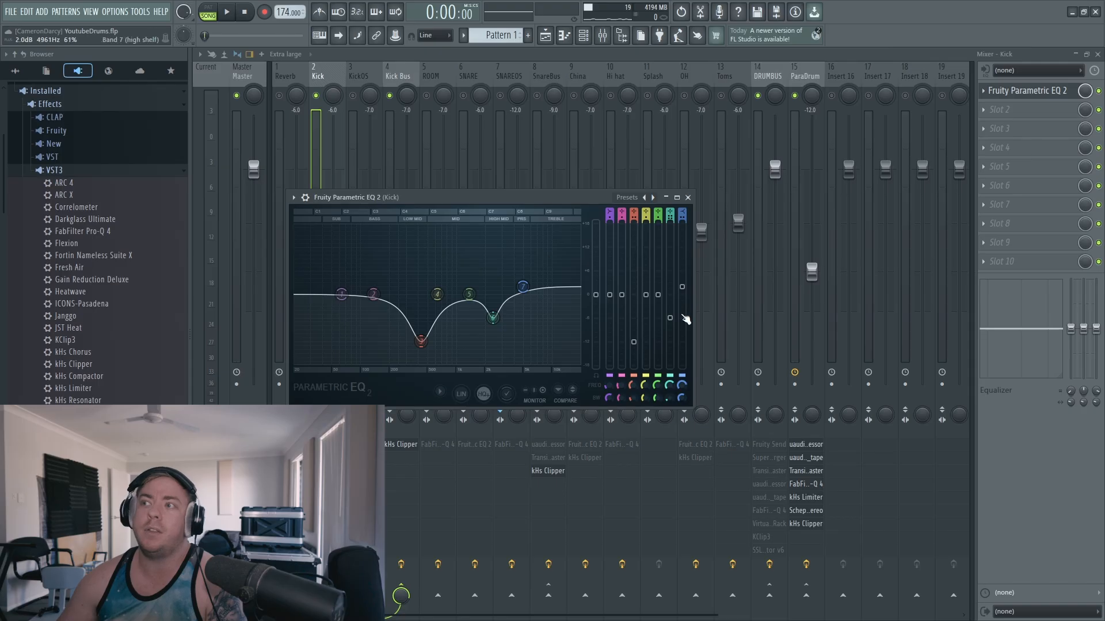
click(227, 13)
mouse_move(670, 317)
mouse_down()
mouse_move(670, 231)
mouse_move(670, 341)
mouse_move(669, 318)
mouse_up()
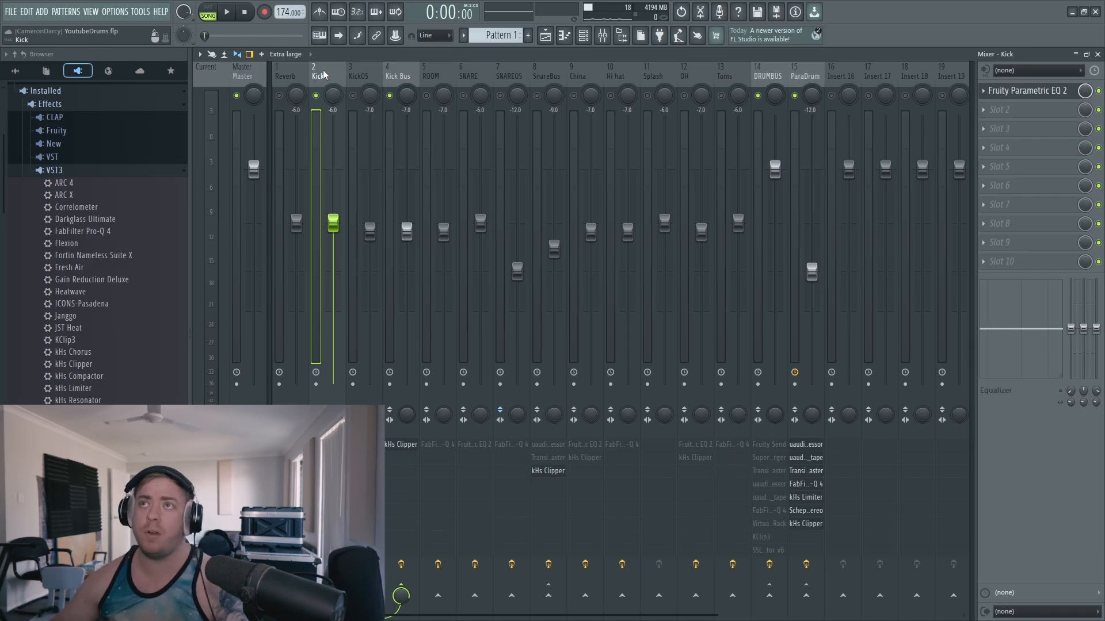
Switch the solo from Kick to KickOS and play the track with its effects on
click(354, 78)
click(320, 81)
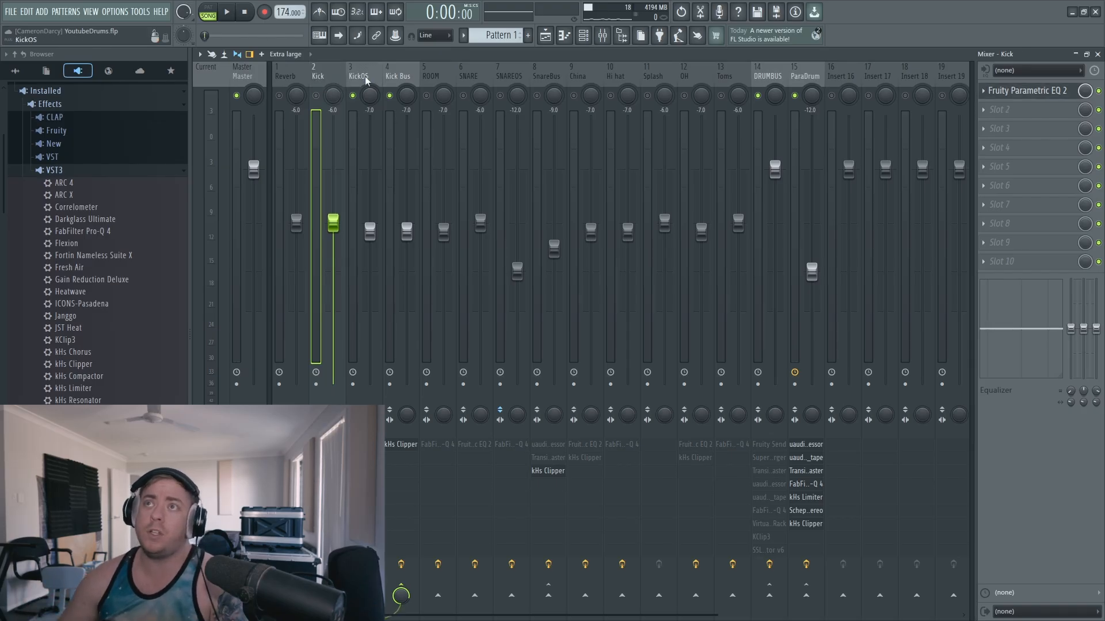
click(365, 79)
click(238, 13)
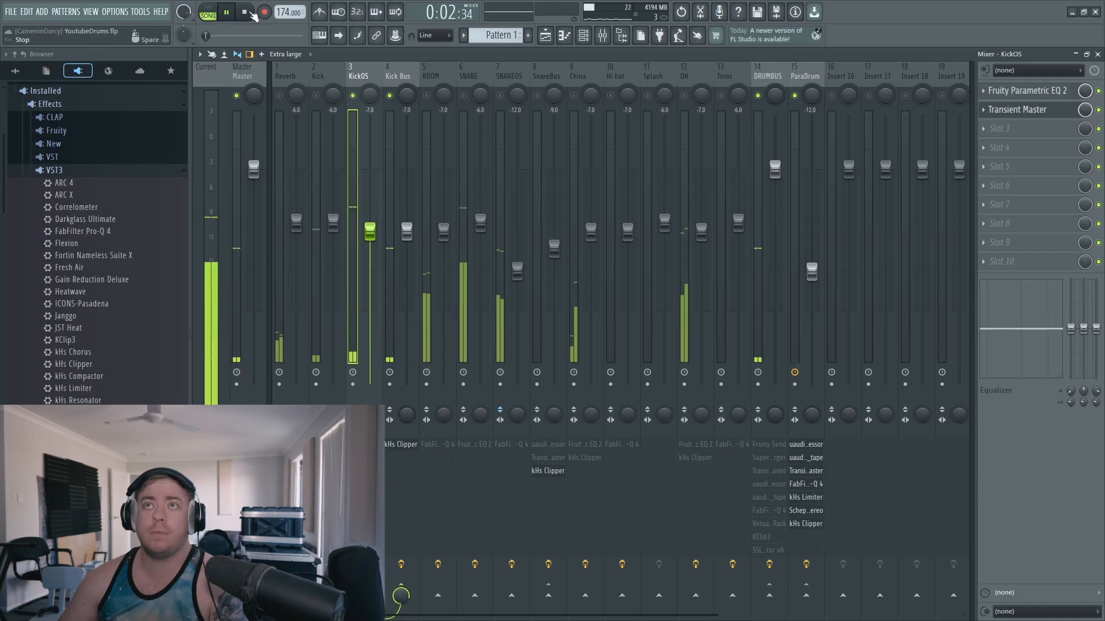
Examine the band 4 and 5 cuts in the KickOS track's EQ during playback, and its Transient Master settings
click(1018, 91)
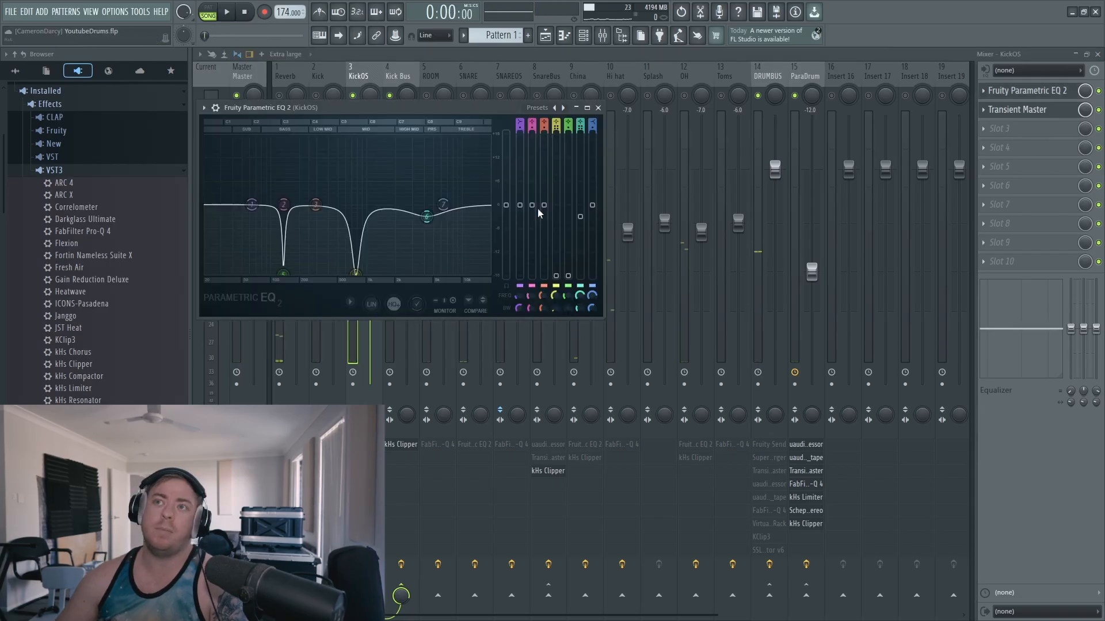
key(space)
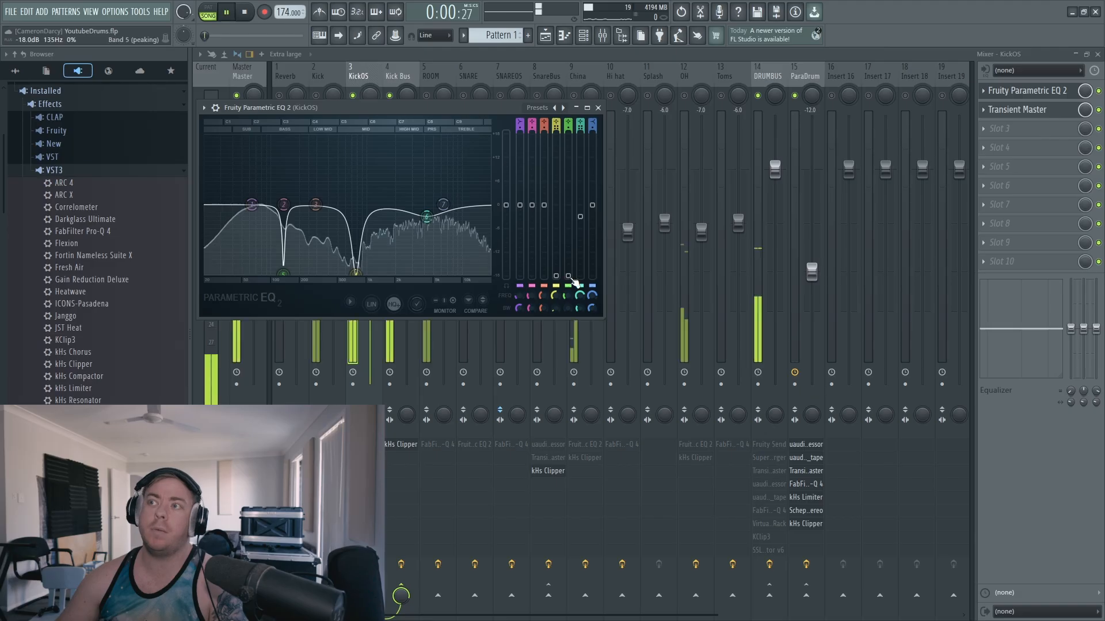
mouse_move(568, 276)
mouse_down()
mouse_move(568, 151)
mouse_move(568, 276)
mouse_up()
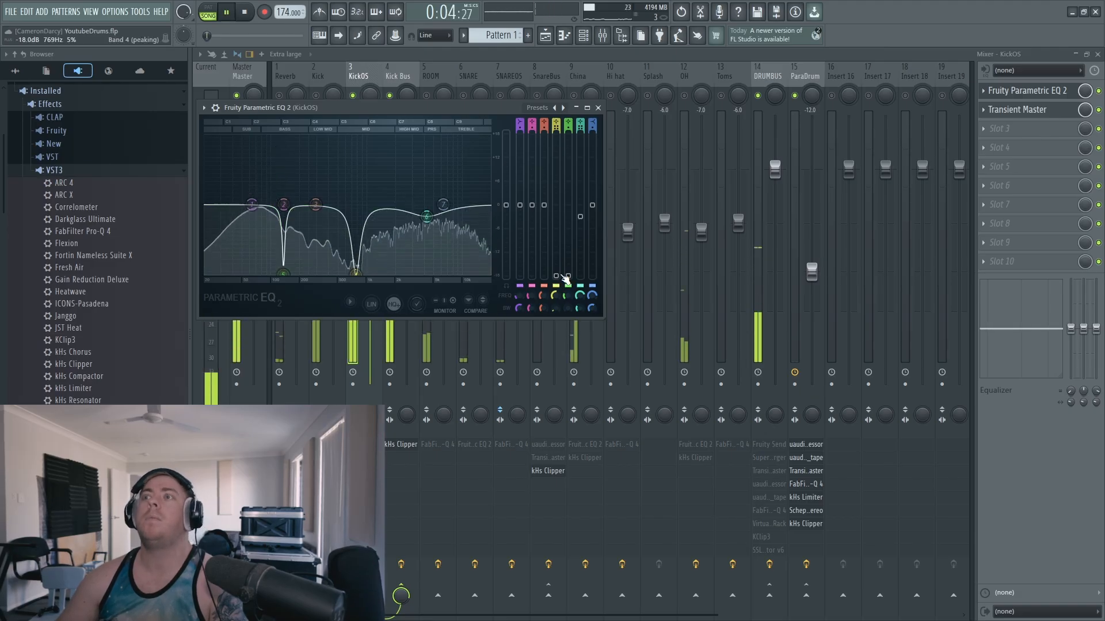
key(space)
mouse_move(556, 276)
mouse_down()
mouse_move(556, 144)
mouse_move(556, 276)
mouse_up()
key(space)
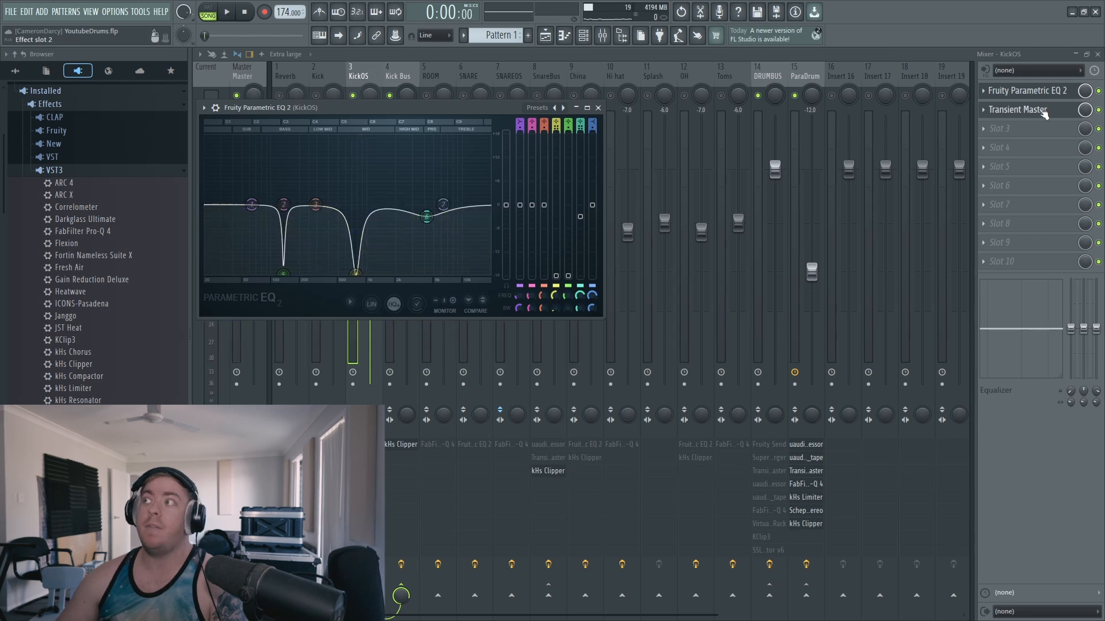
click(1042, 112)
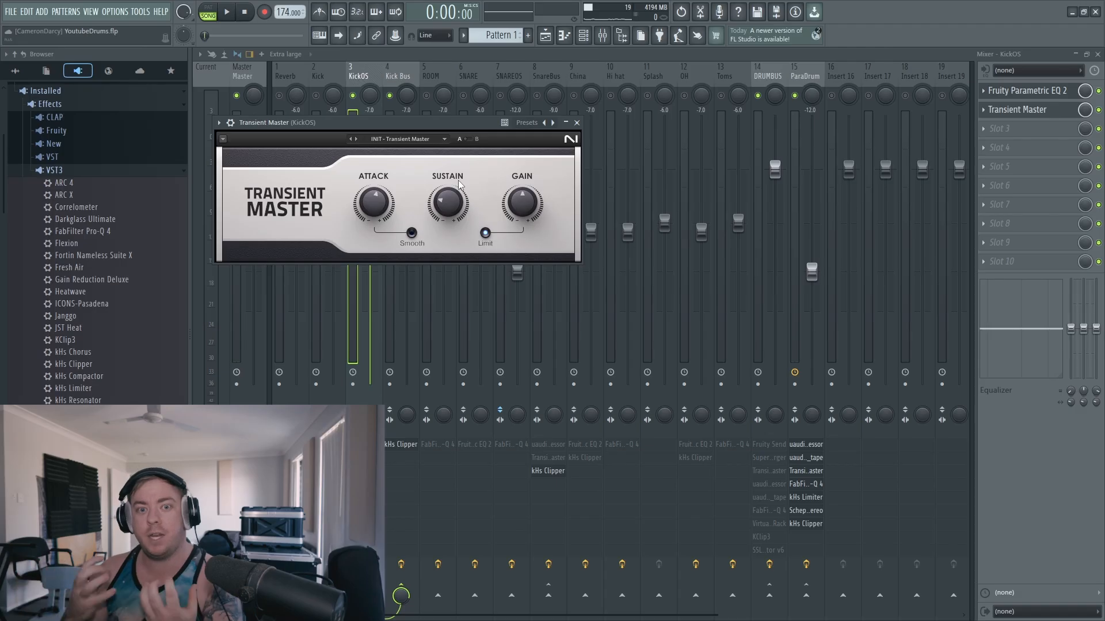
Unmute the Kick track alongside KickOS and open the kHs Clipper on the Kick Bus
click(316, 95)
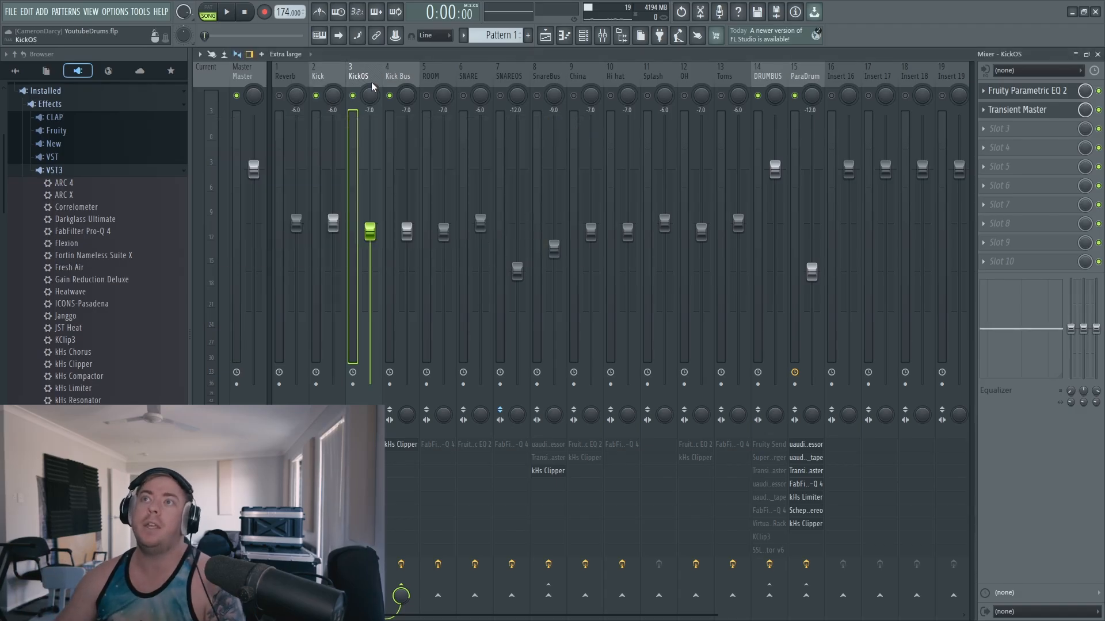
double_click(392, 77)
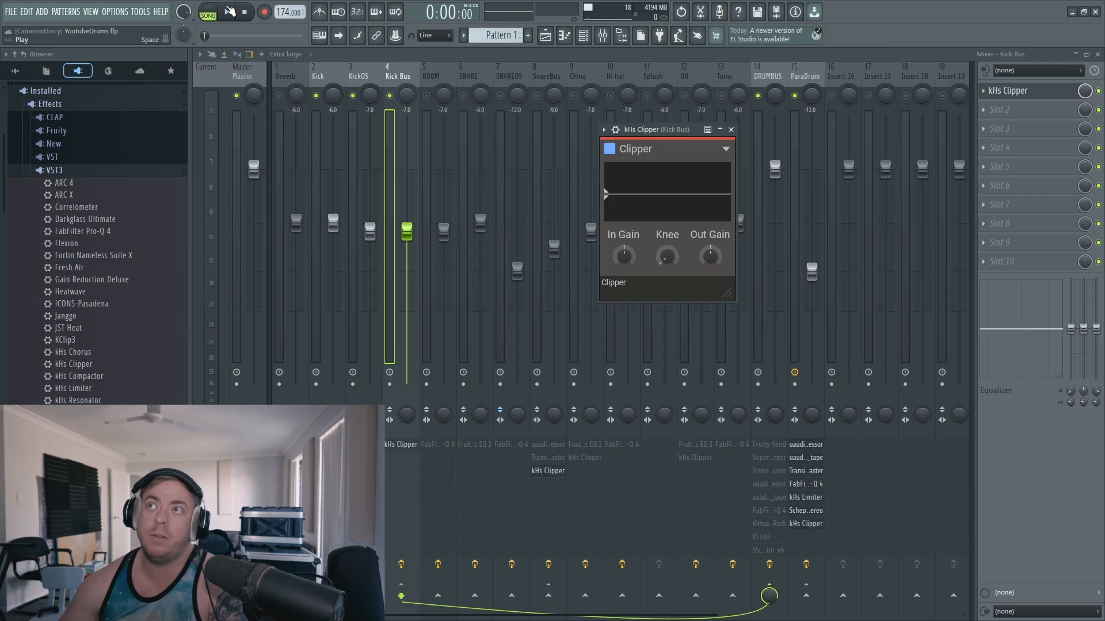
Play the Kick and KickOS tracks together through the Kick Bus clipper
click(229, 11)
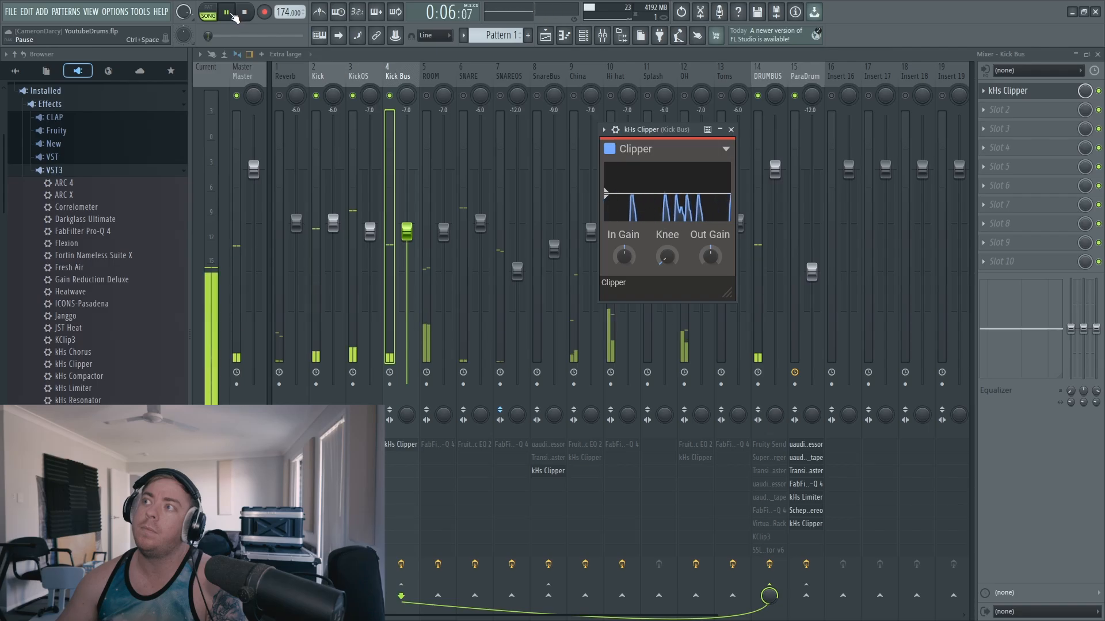
key(space)
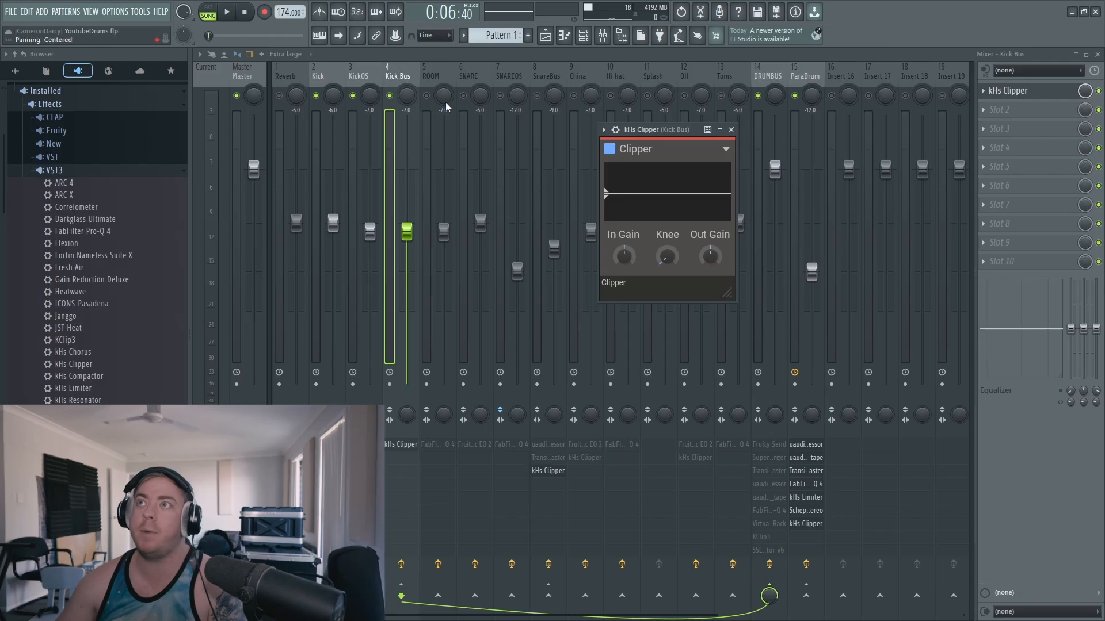
Solo the ROOM track, enable its FabFilter Pro-Q 4 and open the EQ
right_click(426, 96)
click(1099, 91)
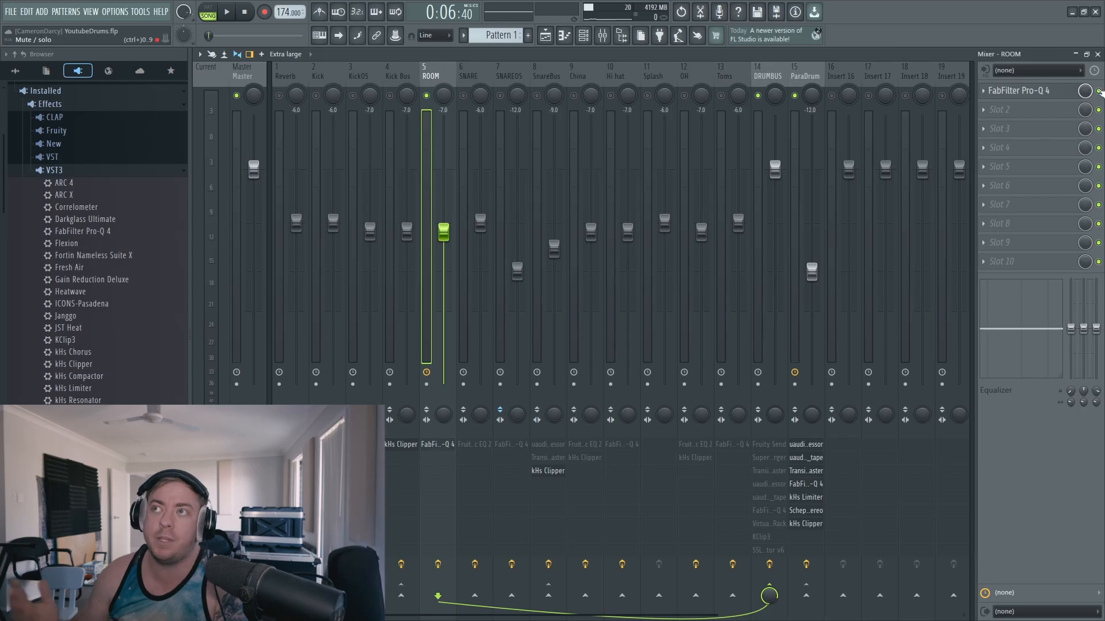
click(1098, 91)
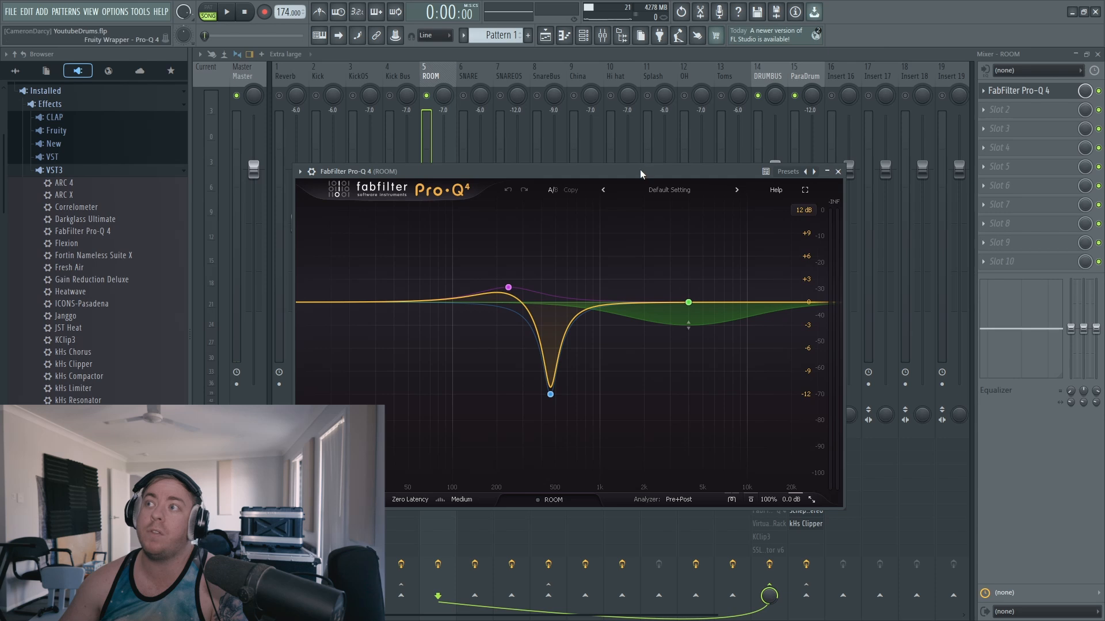
drag(640, 169, 625, 159)
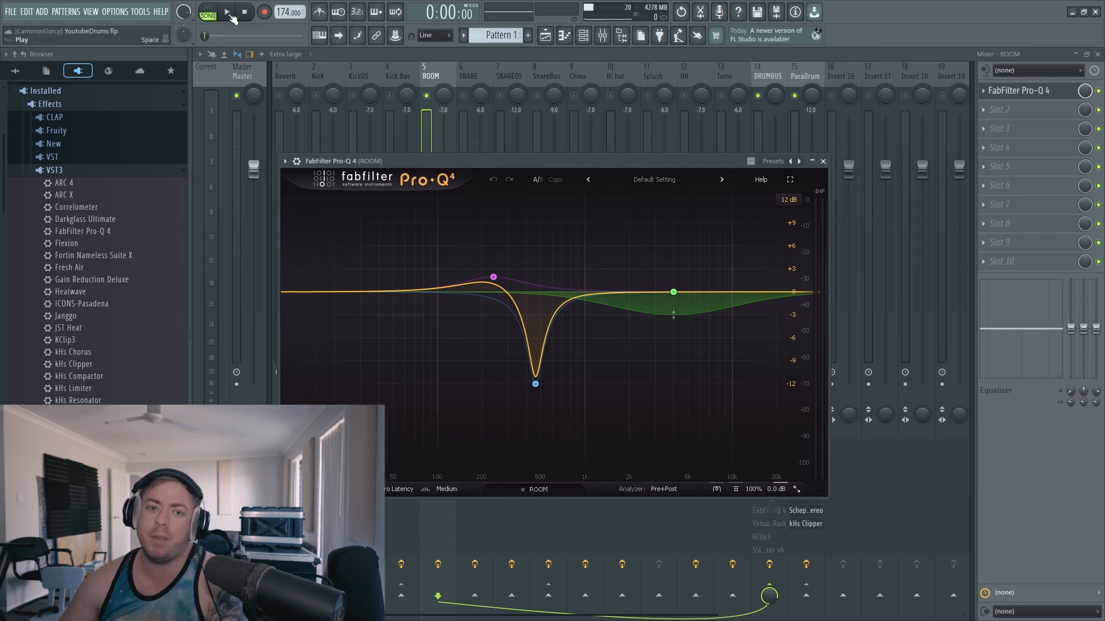
Play the soloed ROOM track and compare its sound with the Pro-Q 4 bypassed and enabled
click(229, 13)
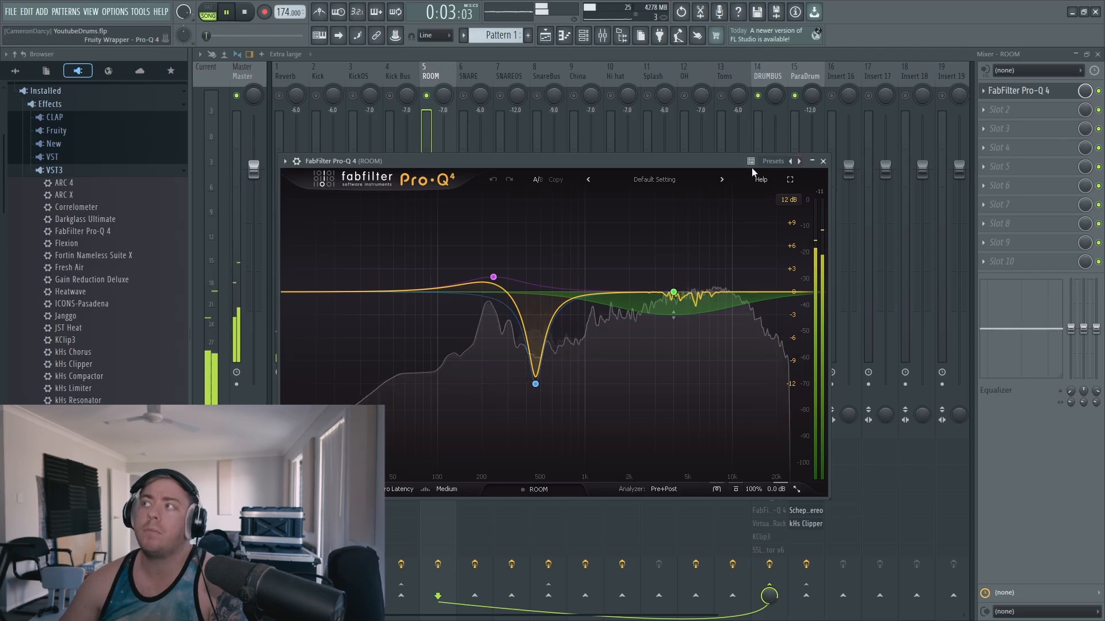
click(823, 162)
click(1098, 91)
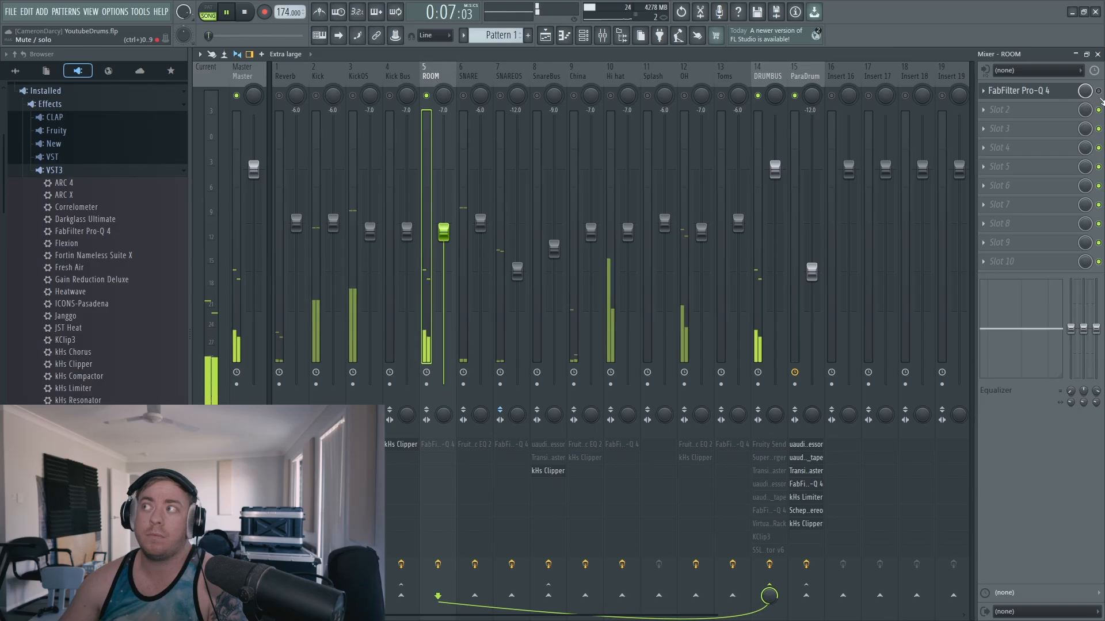
click(1098, 91)
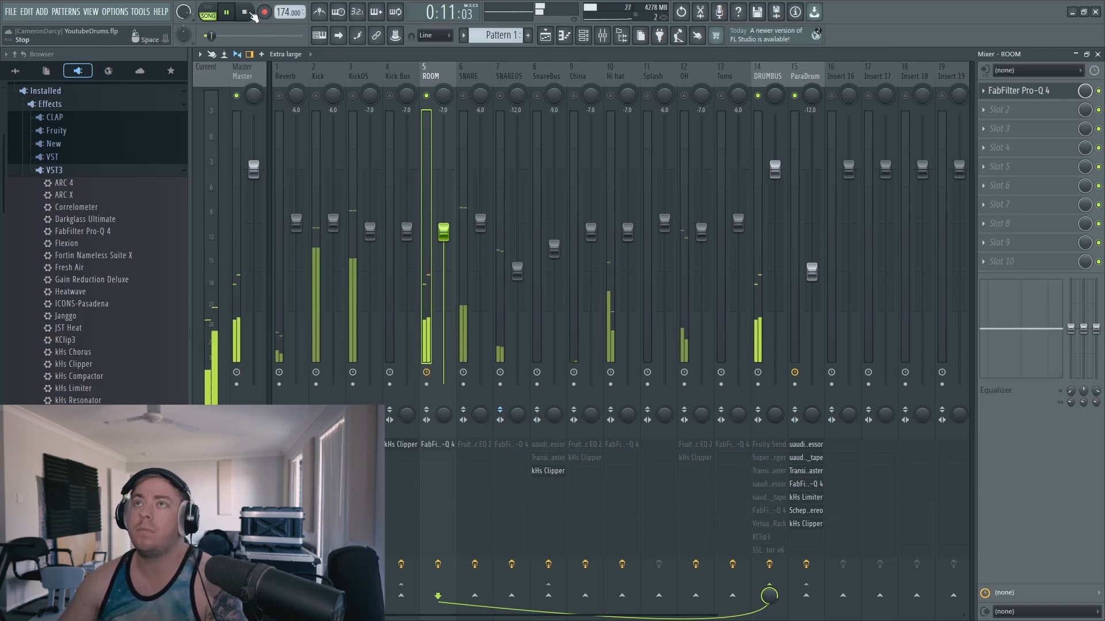
click(253, 16)
Examine the dynamic 4000 Hz band in the ROOM track's Pro-Q 4 during playback
click(1041, 94)
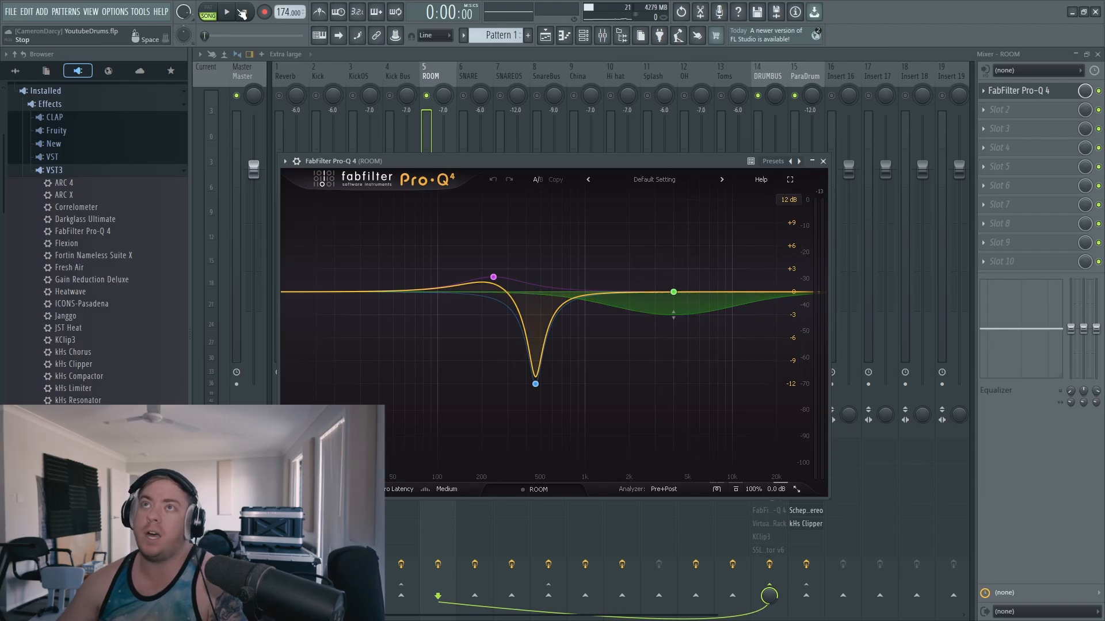
drag(550, 163, 567, 143)
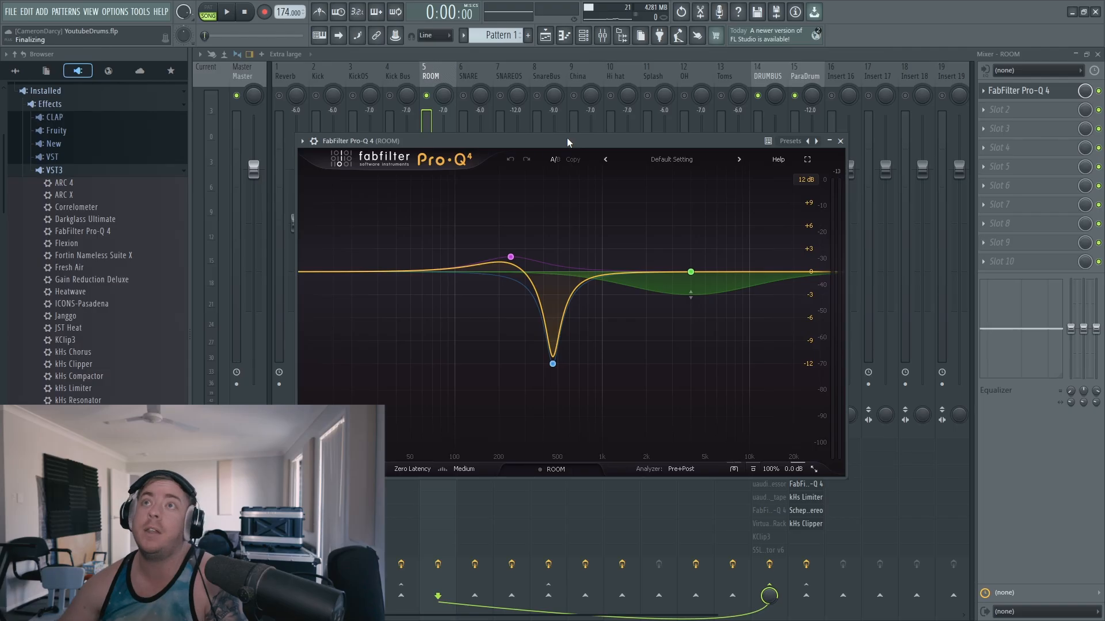
click(228, 12)
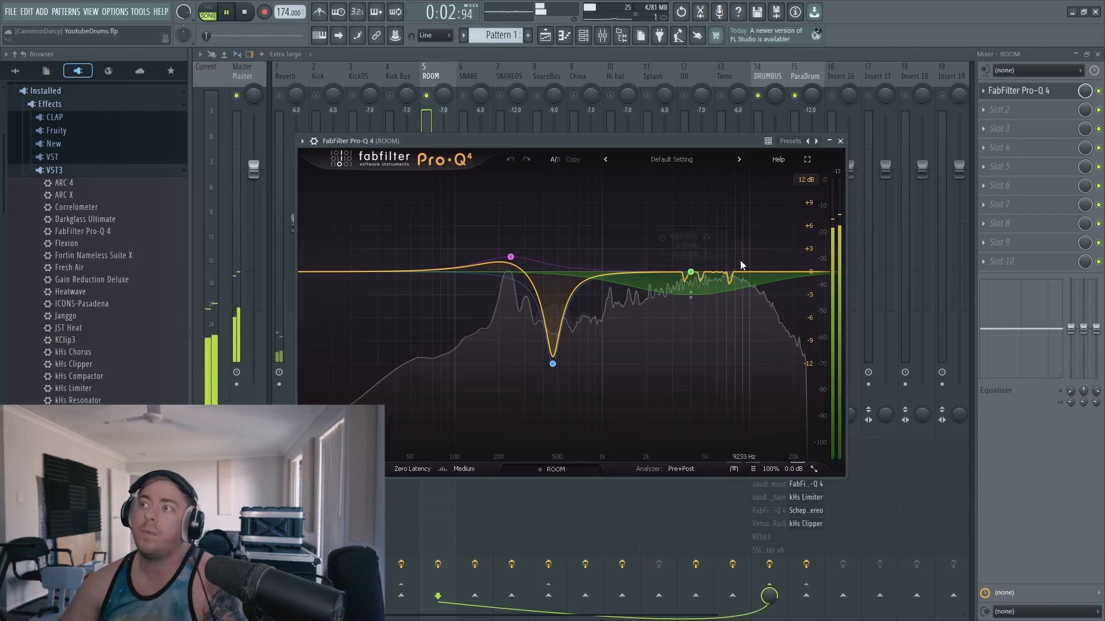
mouse_move(691, 273)
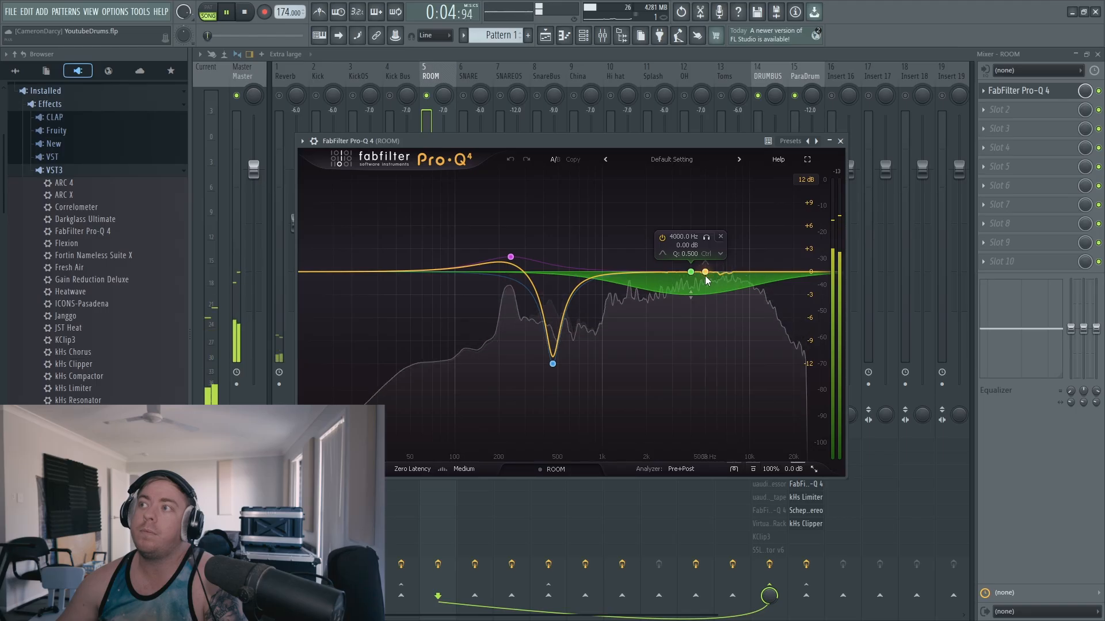
key(space)
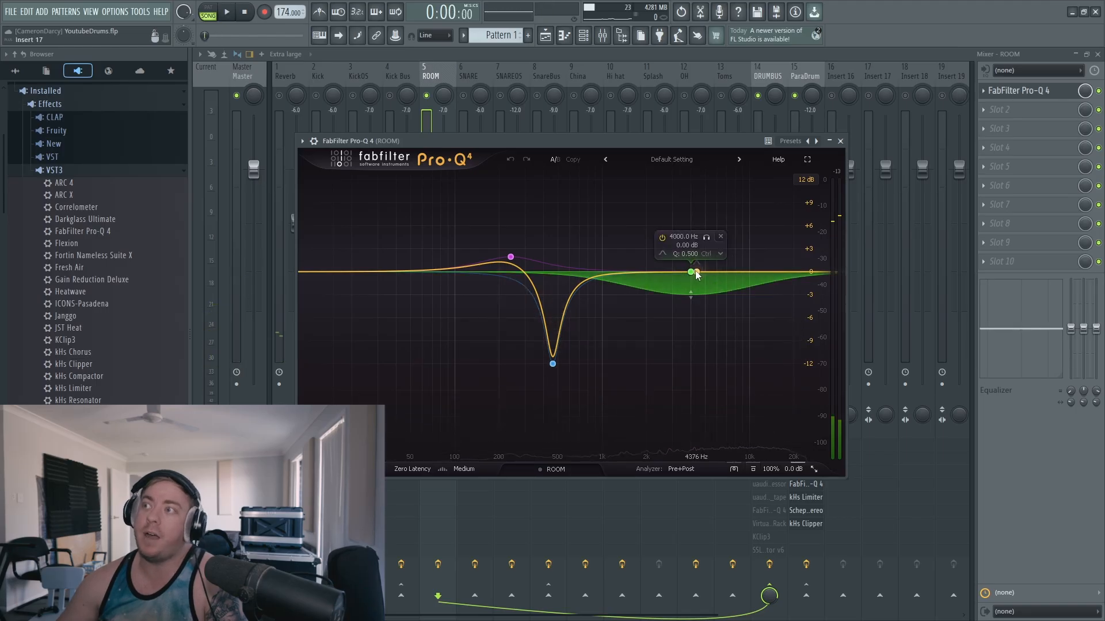
Try a dynamic range of -6 dB on the 4000 Hz band of the ROOM track's EQ
click(692, 272)
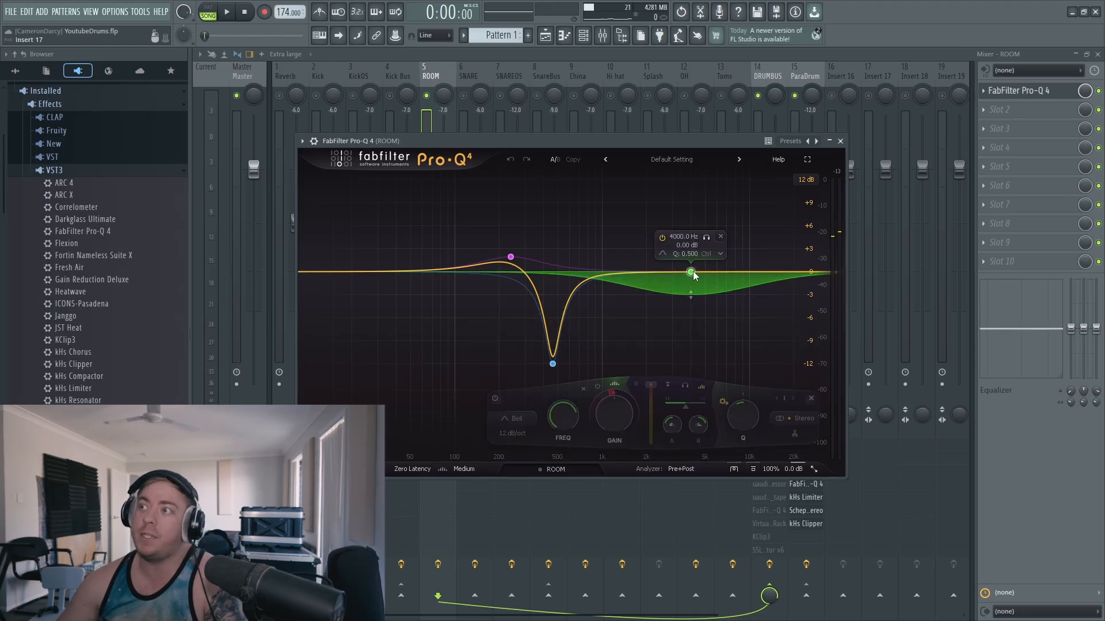
double_click(613, 392)
text(-6)
key(Return)
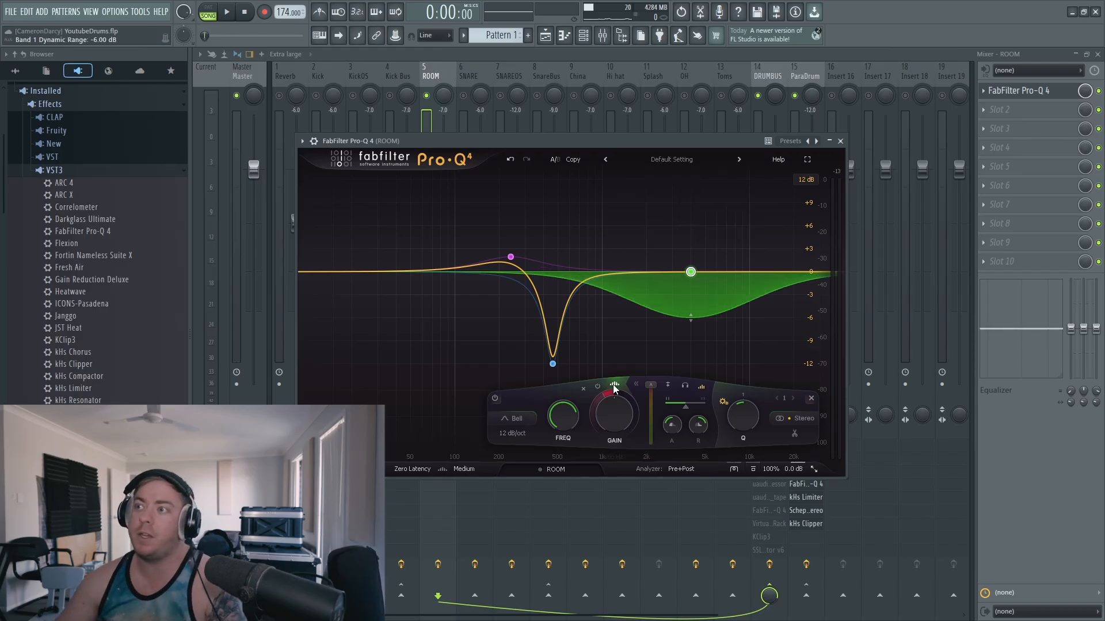
mouse_move(614, 389)
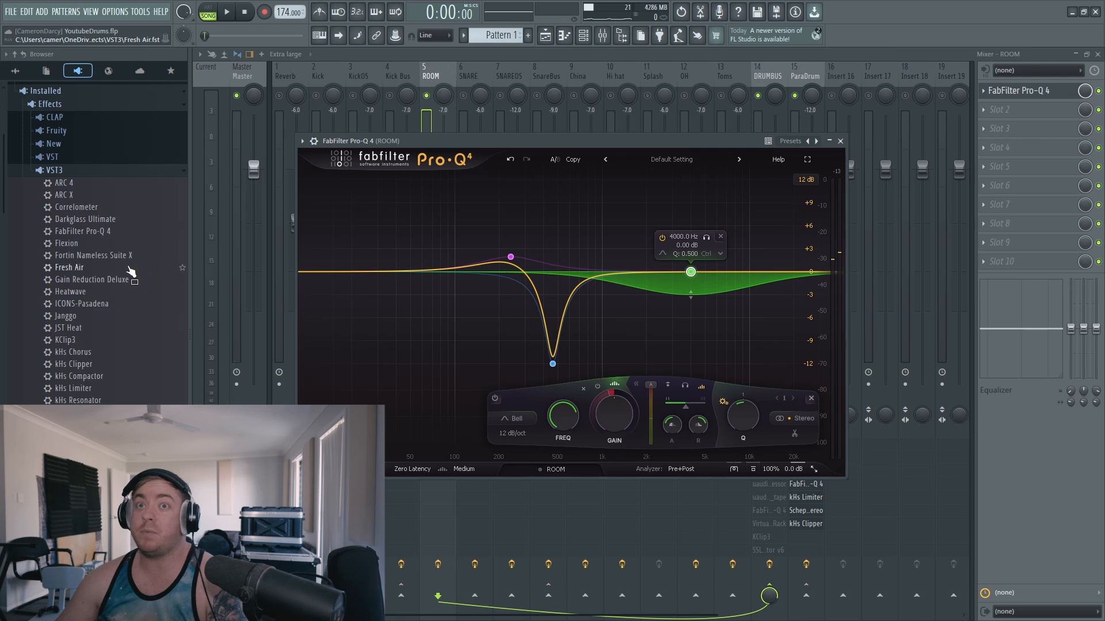
Add kHs Clipper after the EQ on the ROOM track and lower its threshold to the signal peaks during playback
drag(81, 364, 1018, 113)
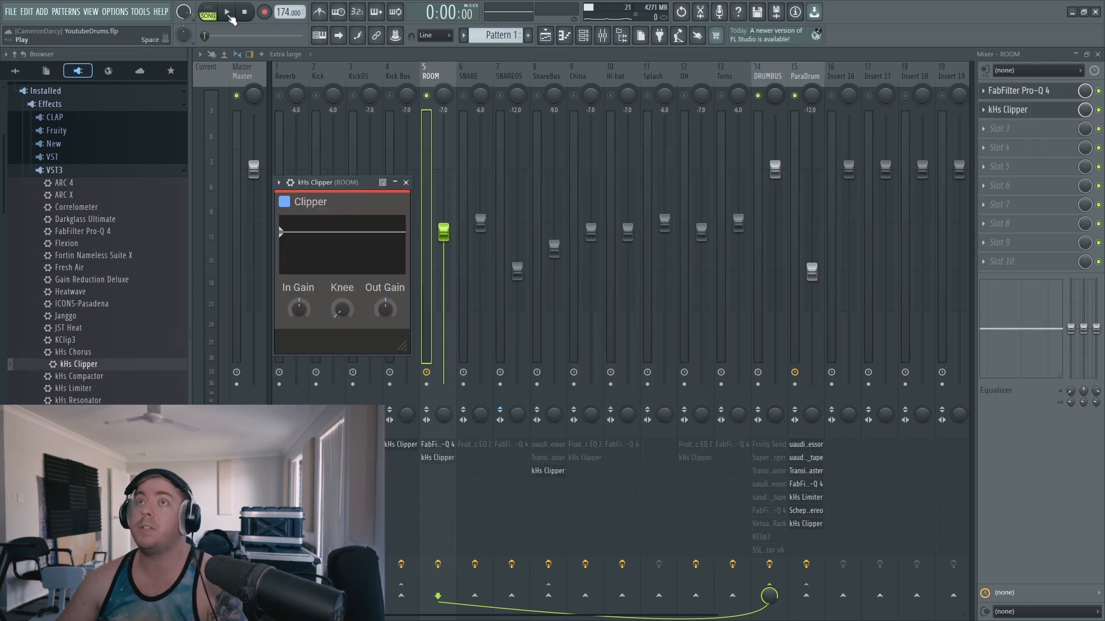
click(231, 18)
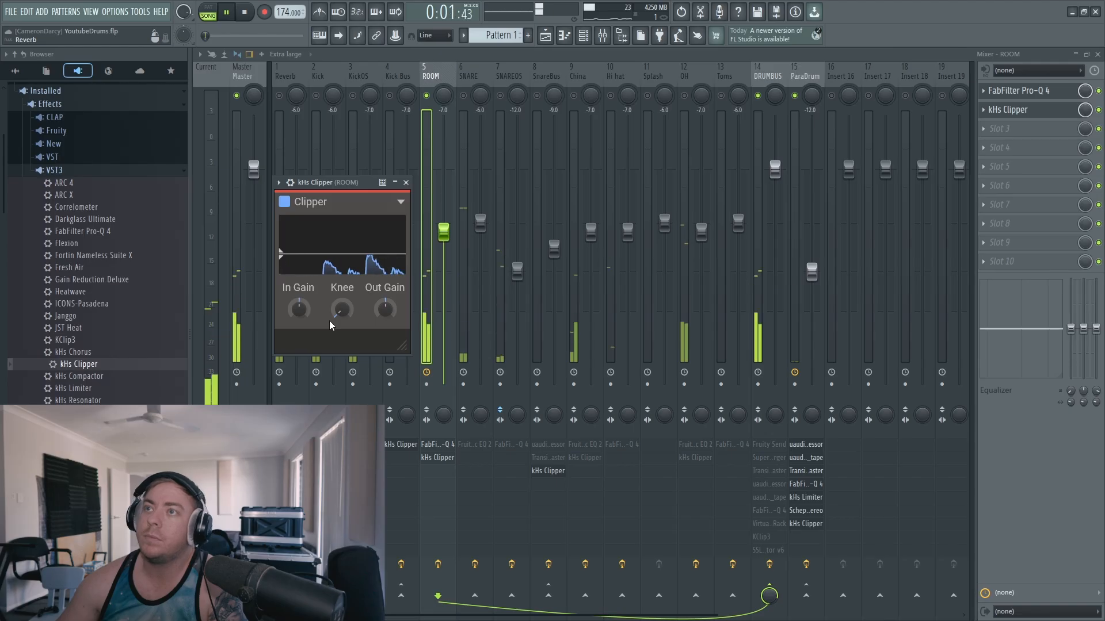
drag(343, 254, 343, 256)
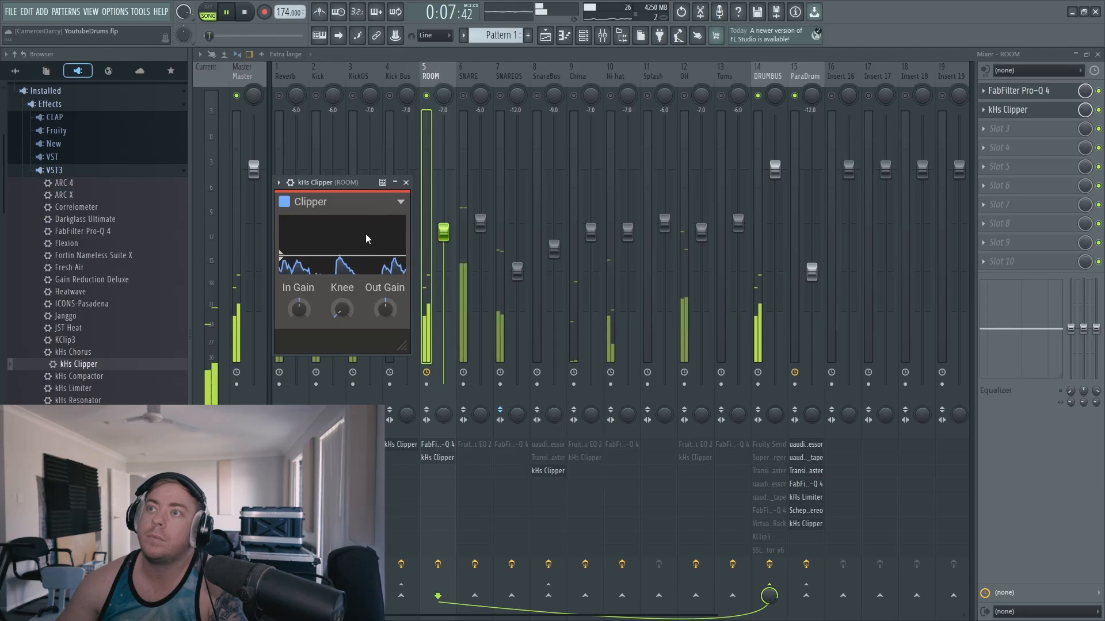
key(space)
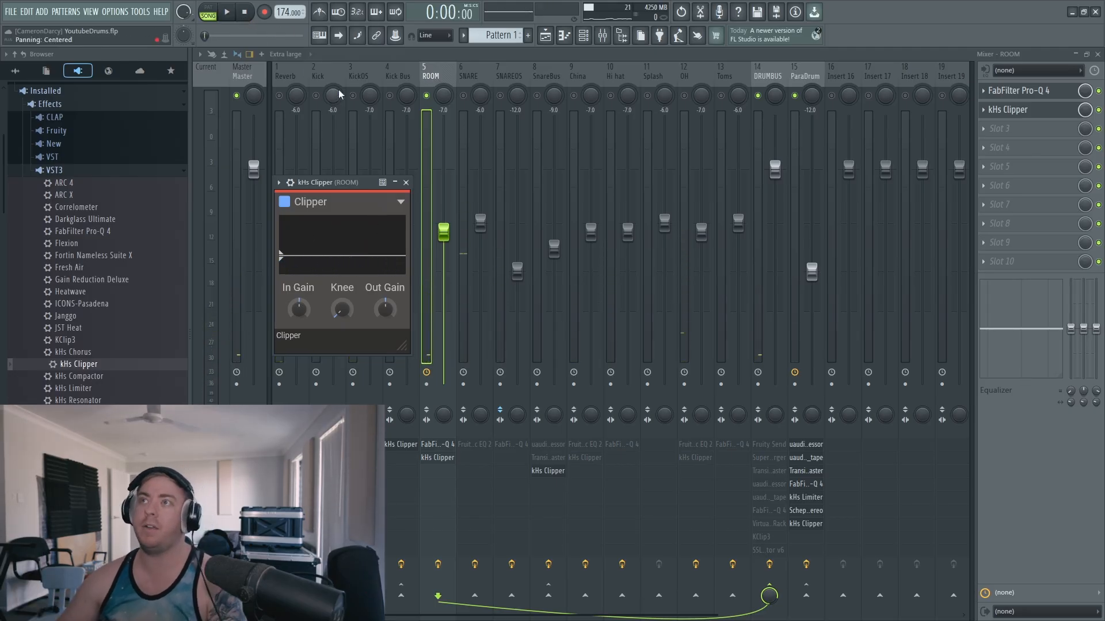
key(Escape)
Solo the SNARE track together with the SnareBus and play it with all snare effects off
click(475, 78)
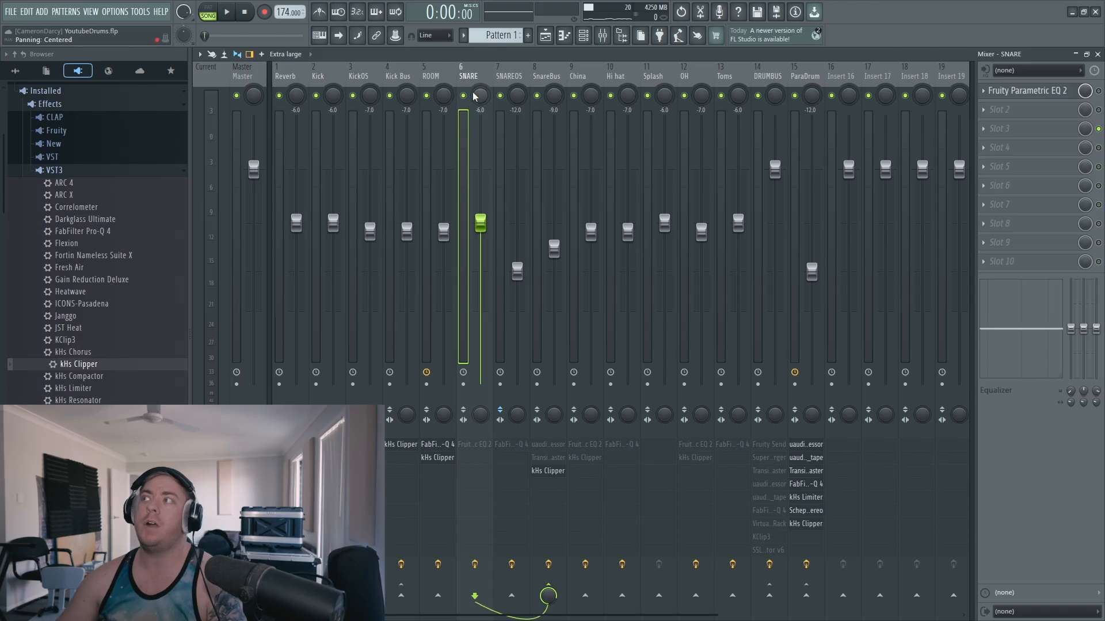
click(494, 99)
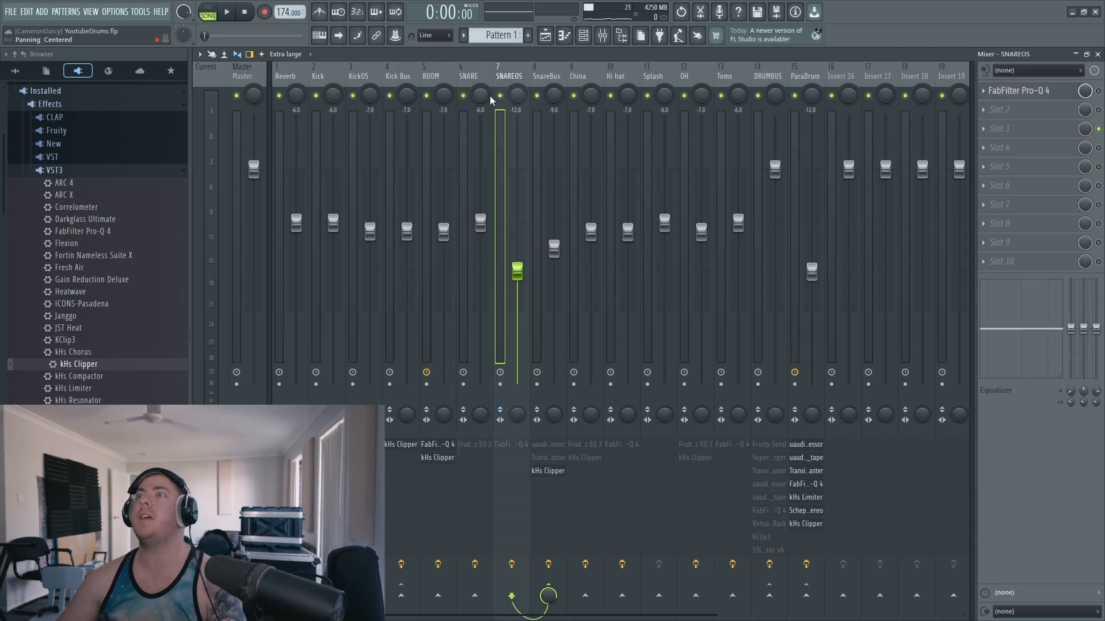
click(471, 102)
click(552, 77)
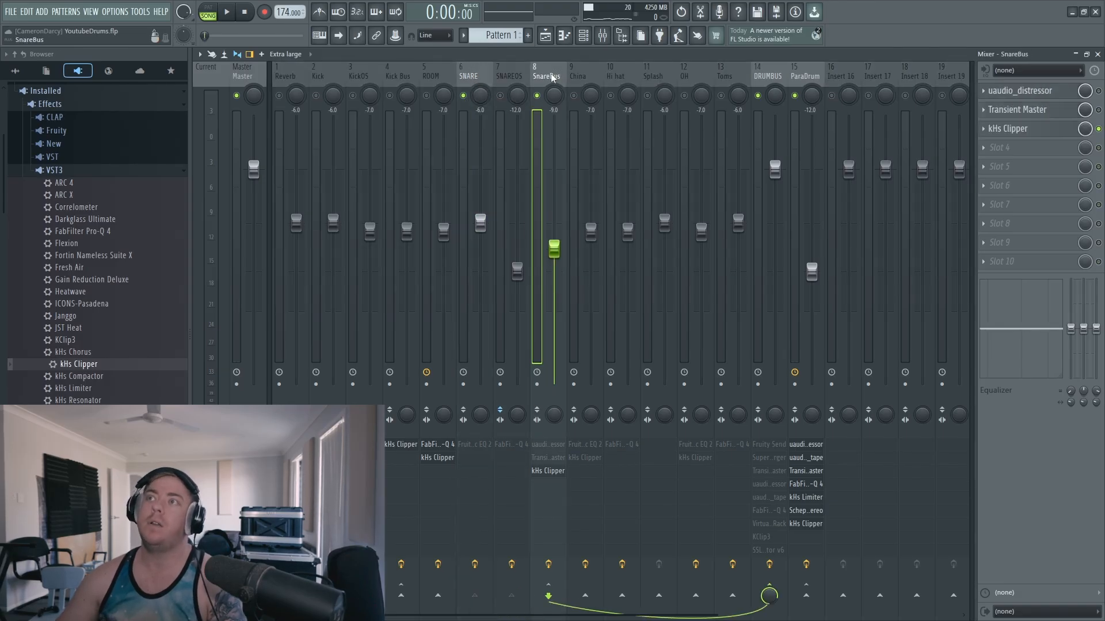
click(510, 79)
click(482, 78)
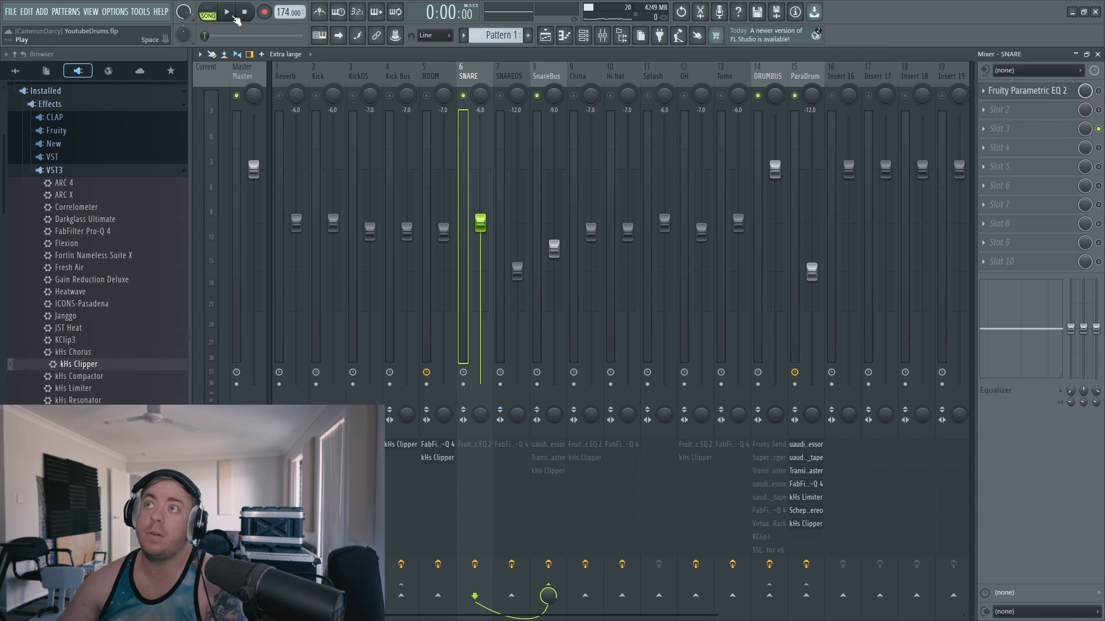
click(233, 18)
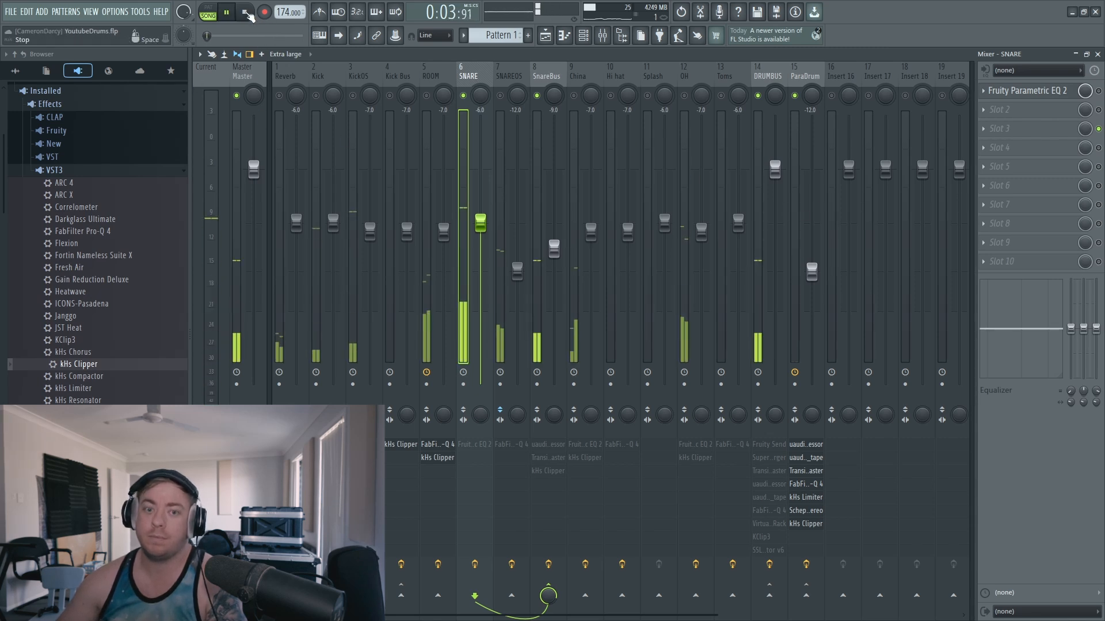
click(247, 12)
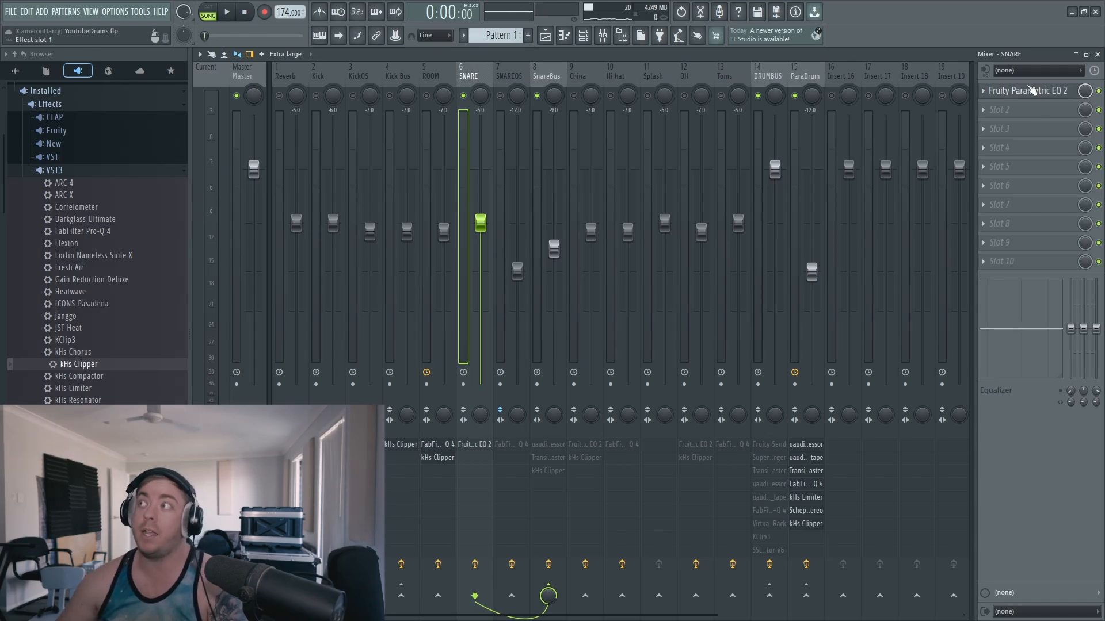
In the SNARE's Fruity Parametric EQ 2, boost band 5 by 18 dB near 1191 Hz during playback, and return it to a narrow cut
click(1048, 94)
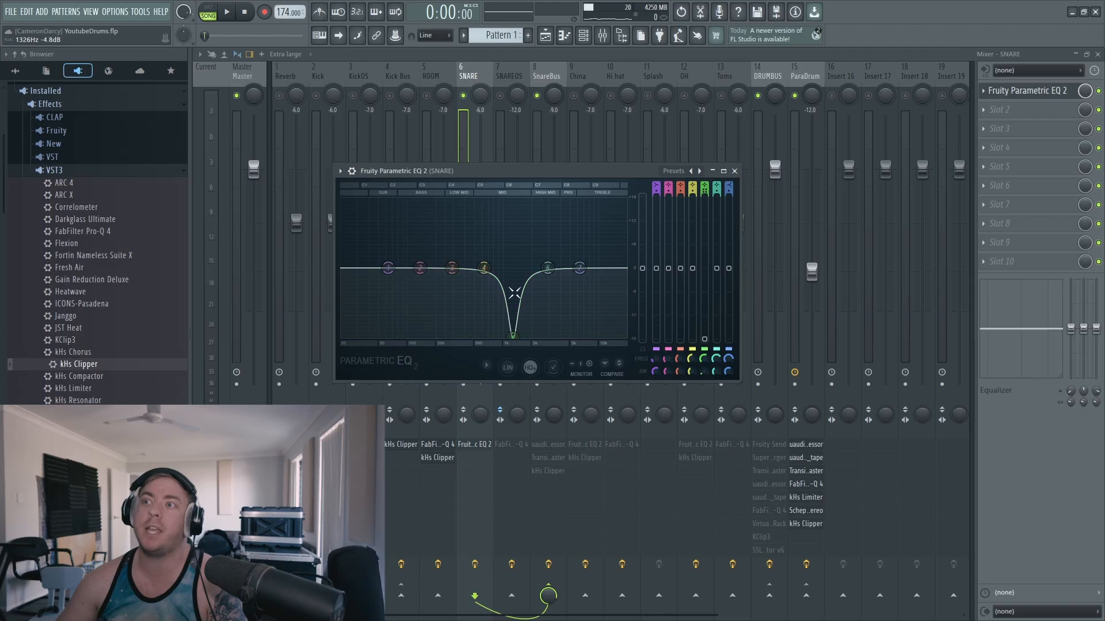
key(space)
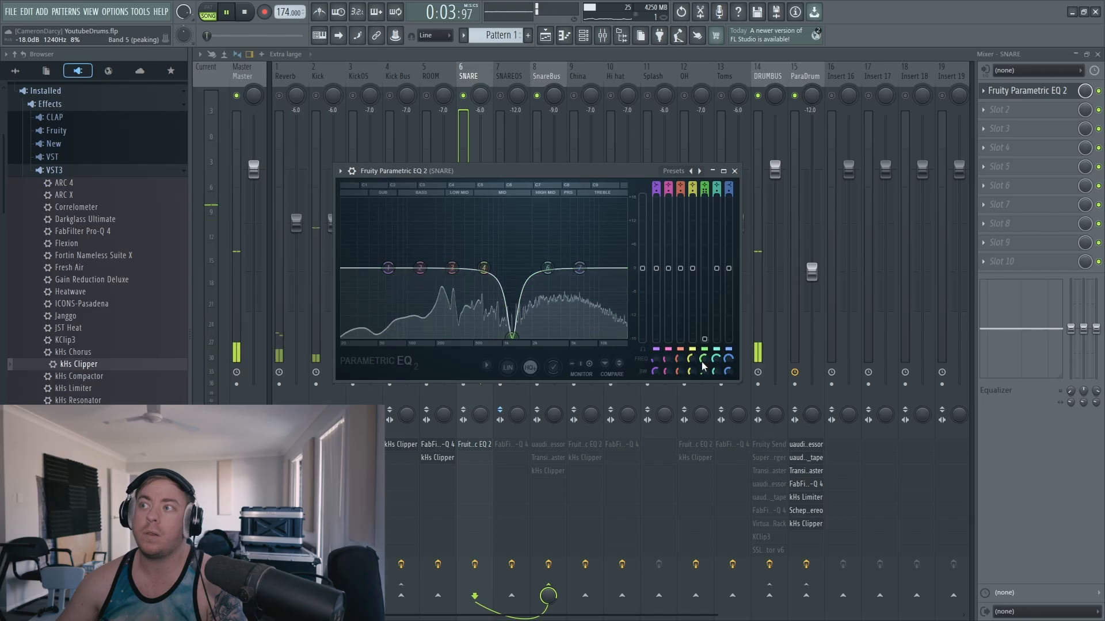
drag(704, 372, 703, 365)
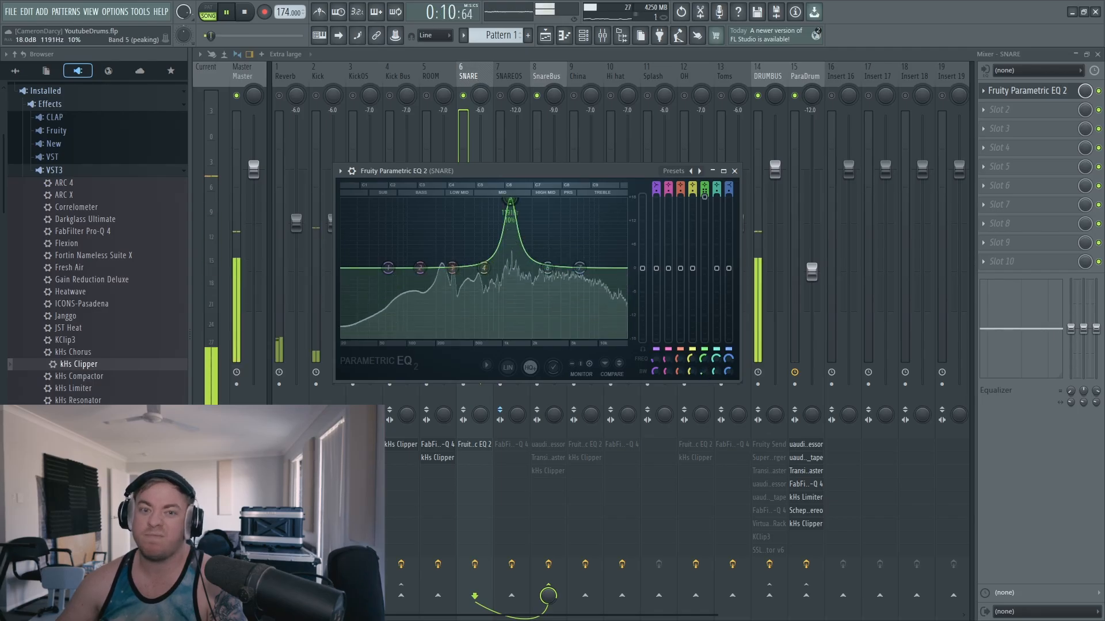
drag(510, 200, 509, 256)
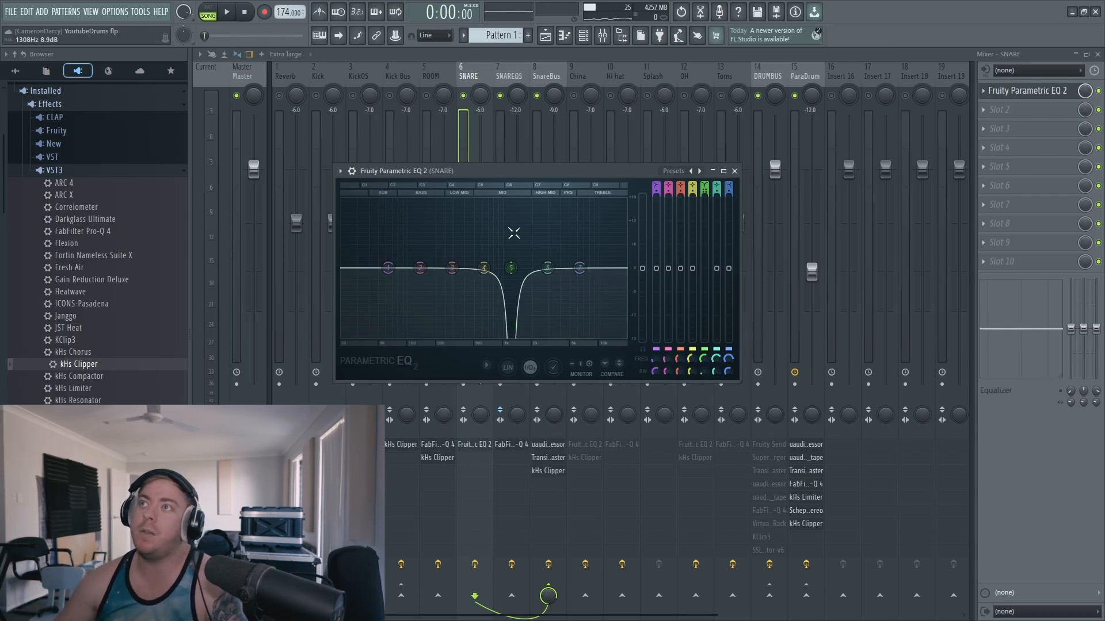
Select the SNAREOS track and mute SNARE so that only SNAREOS feeds the SnareBus
click(502, 74)
click(1019, 93)
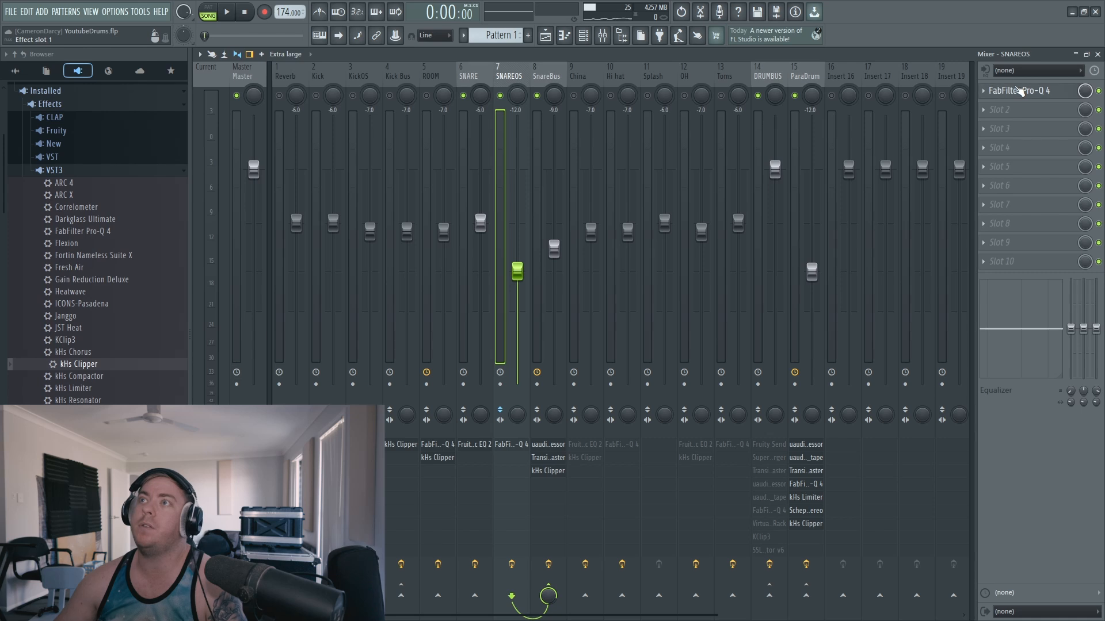
click(463, 95)
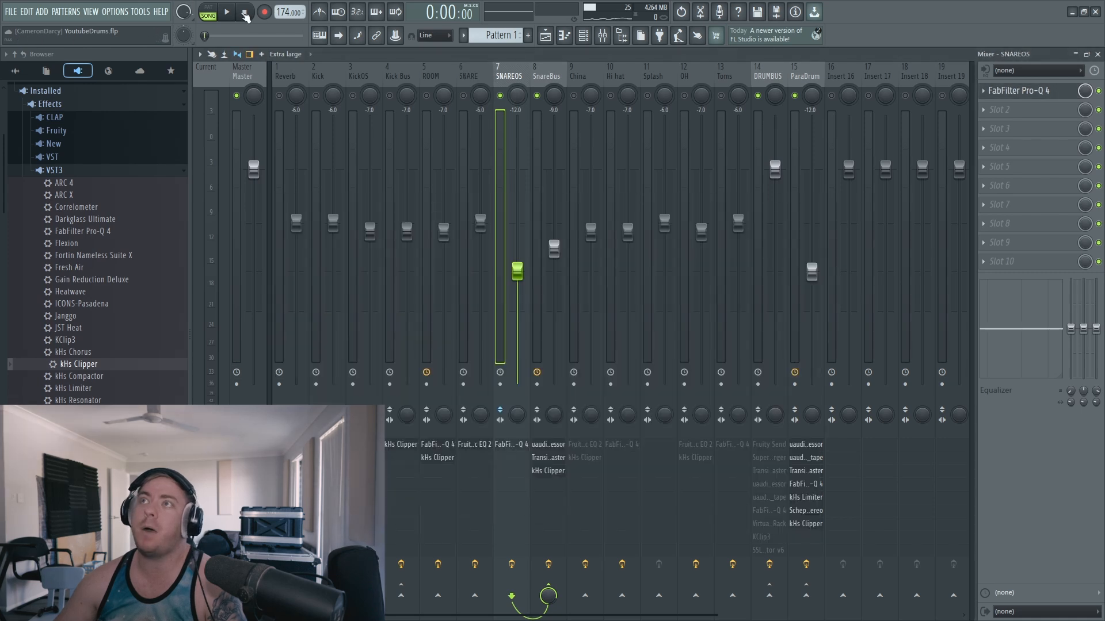
Play SNAREOS with its Pro-Q 4 bypassed and enabled, and open the EQ to examine its dynamic cut
click(226, 11)
click(1098, 91)
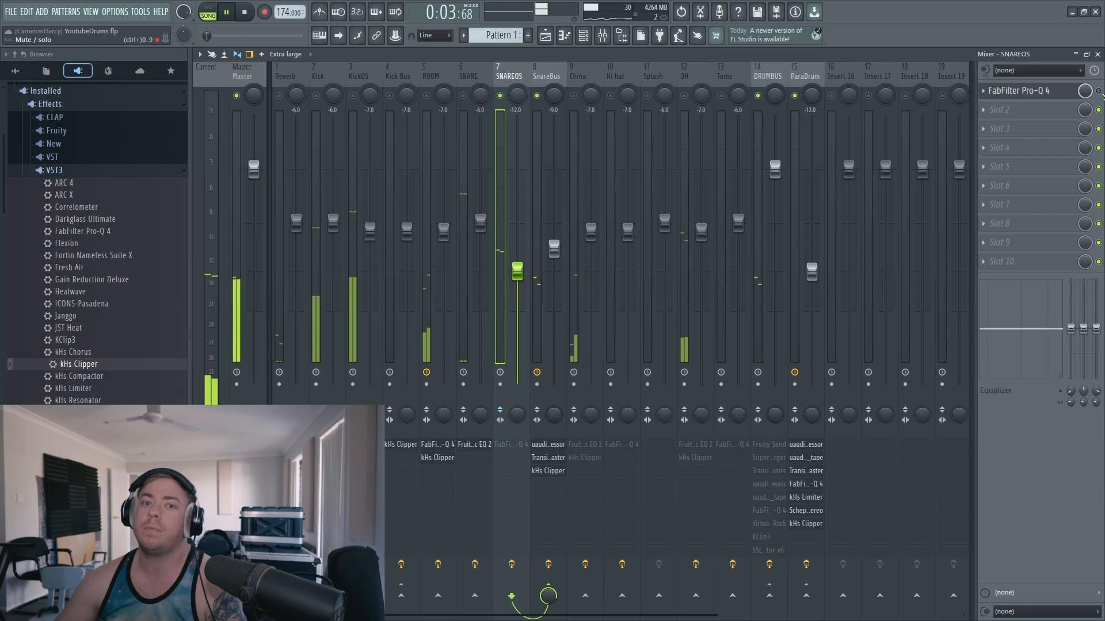
click(1099, 91)
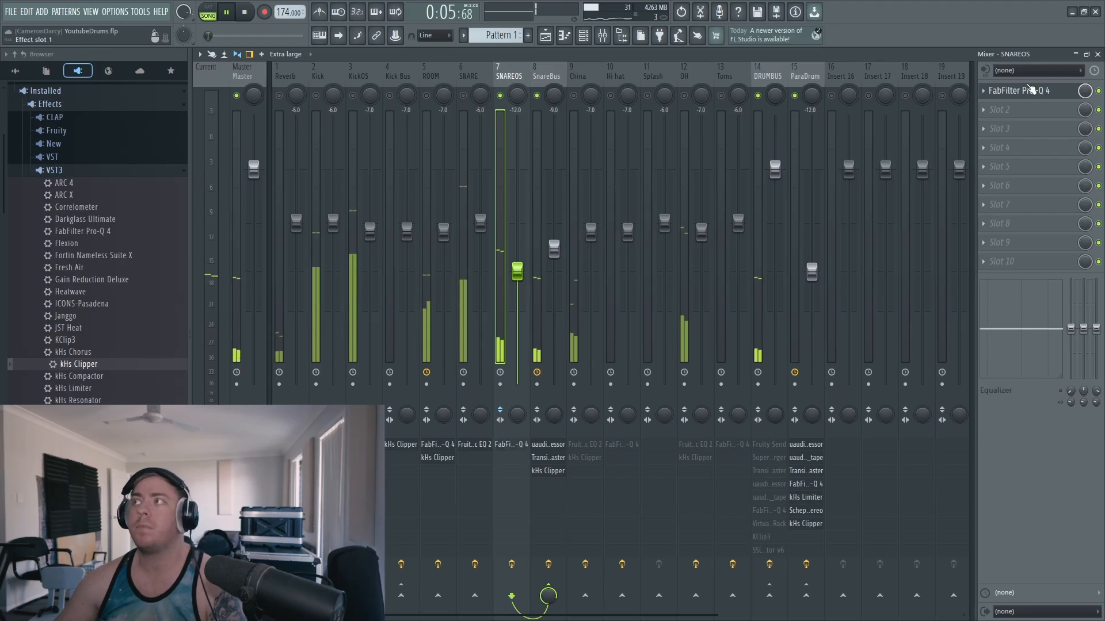
click(1019, 90)
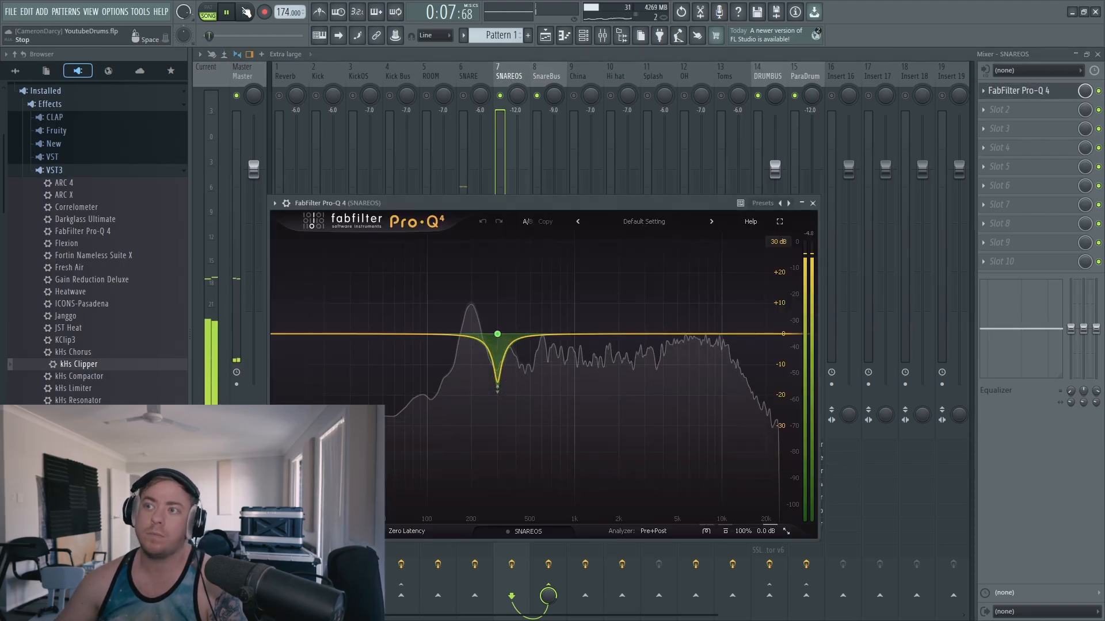
Play SNAREOS with the 300 Hz dynamic band of its Pro-Q 4 auditioned in isolation
click(244, 12)
mouse_move(506, 344)
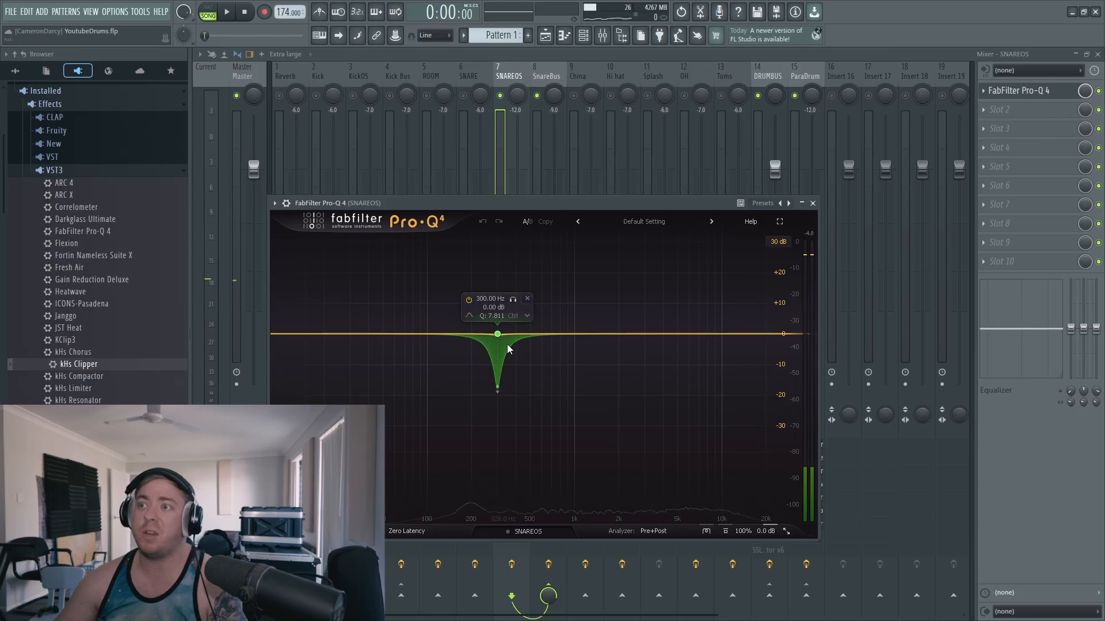
key(space)
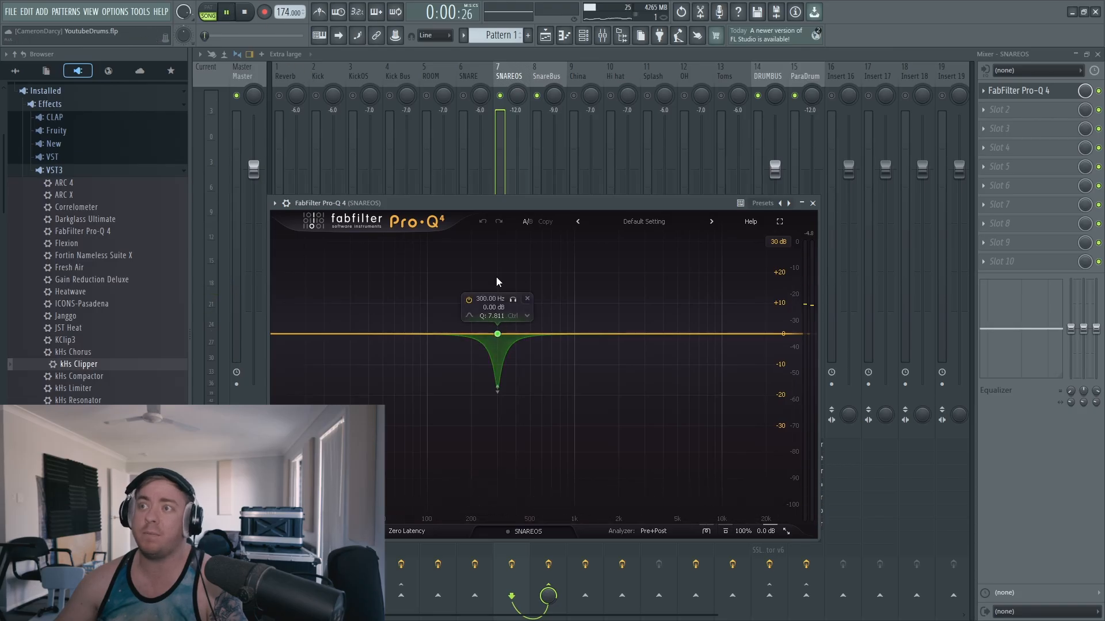
click(514, 300)
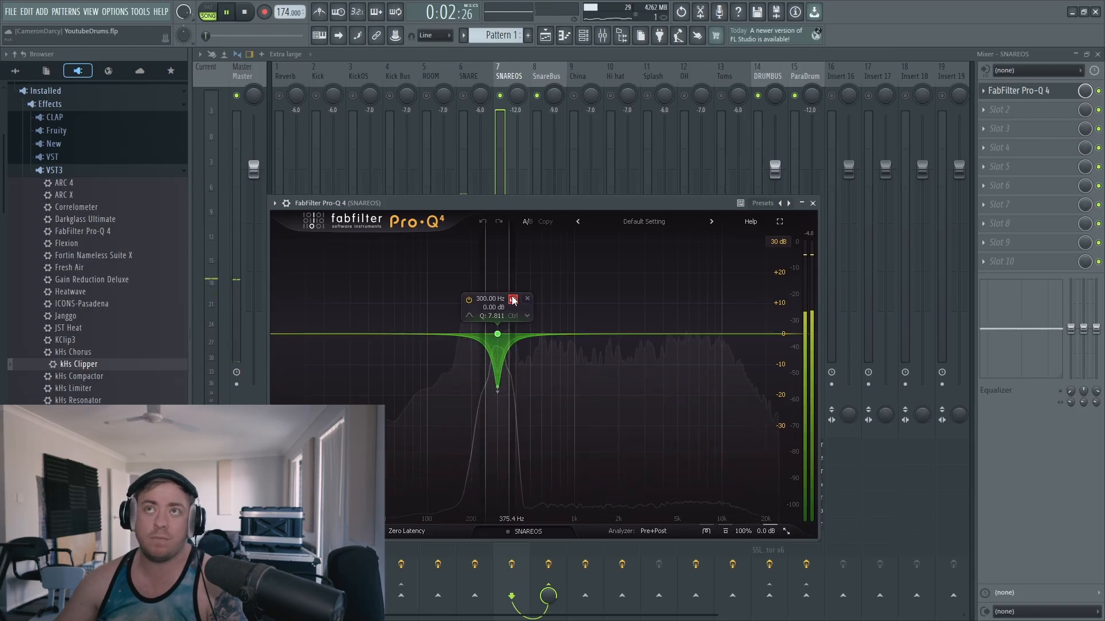
key(space)
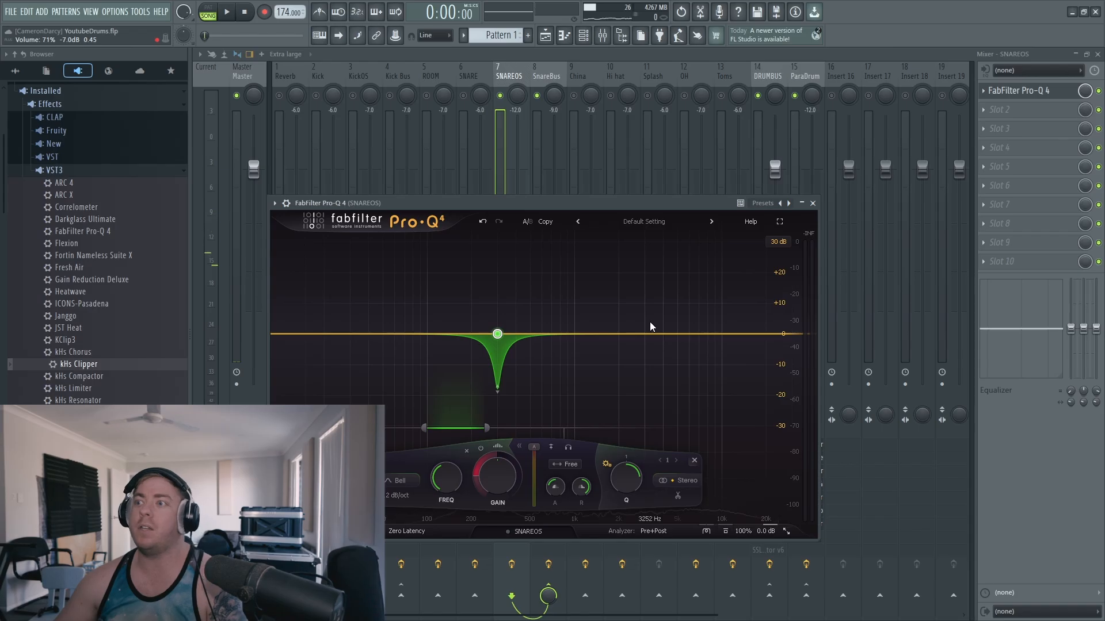
Unmute SNARE alongside SNAREOS and select the SnareBus track
click(544, 75)
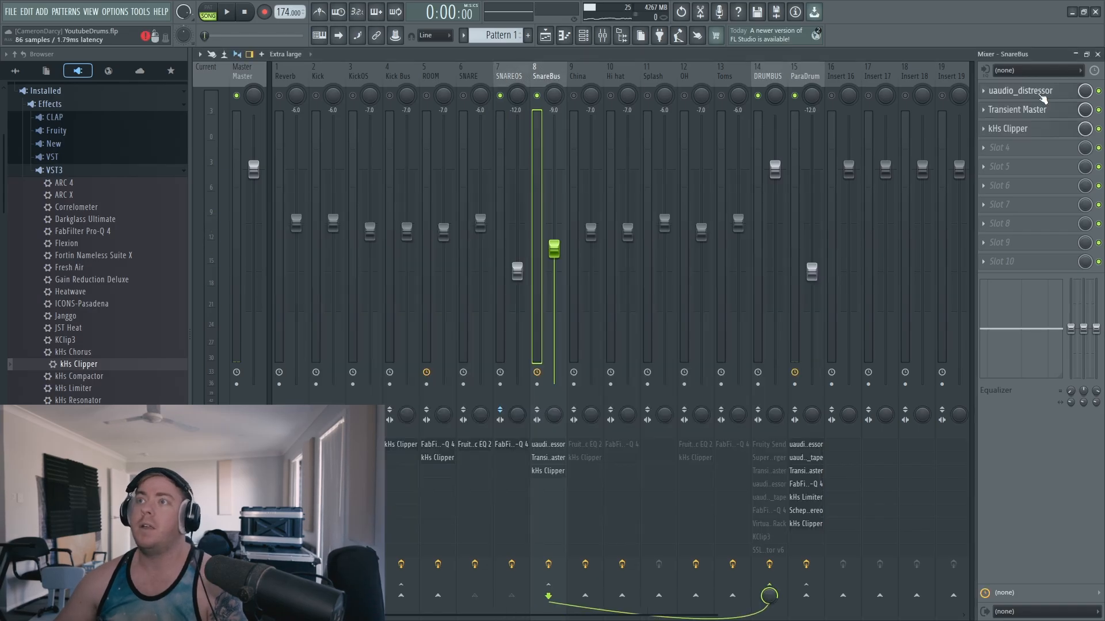
click(1018, 90)
click(501, 80)
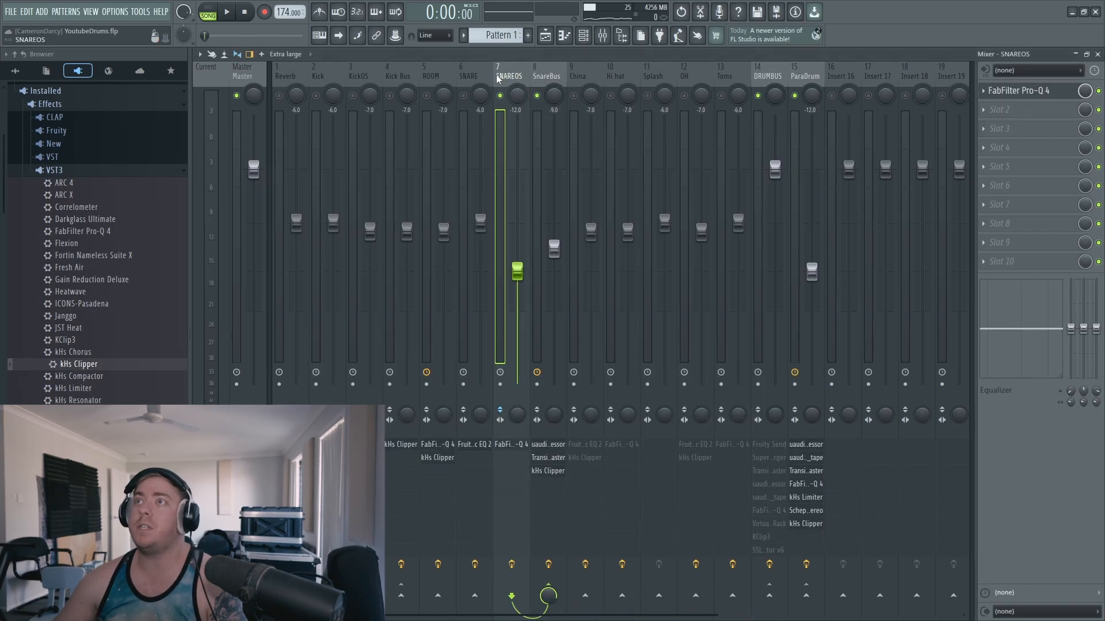
click(472, 79)
click(544, 74)
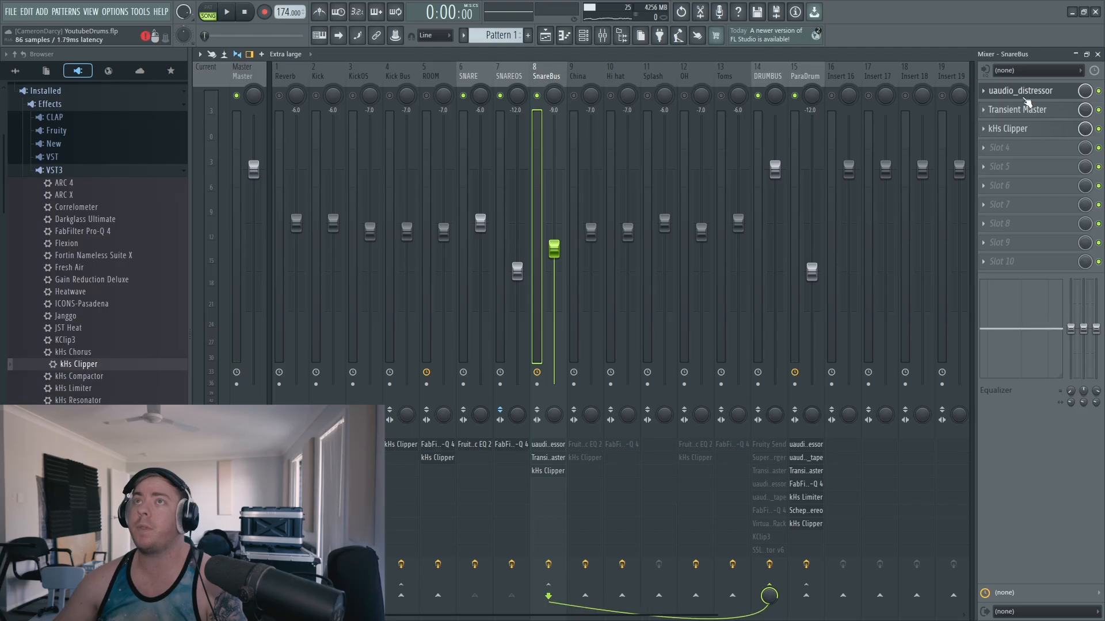
Open the Distressor on the SnareBus and play both snares through it to examine its compression
click(1018, 90)
click(227, 12)
drag(529, 140, 540, 137)
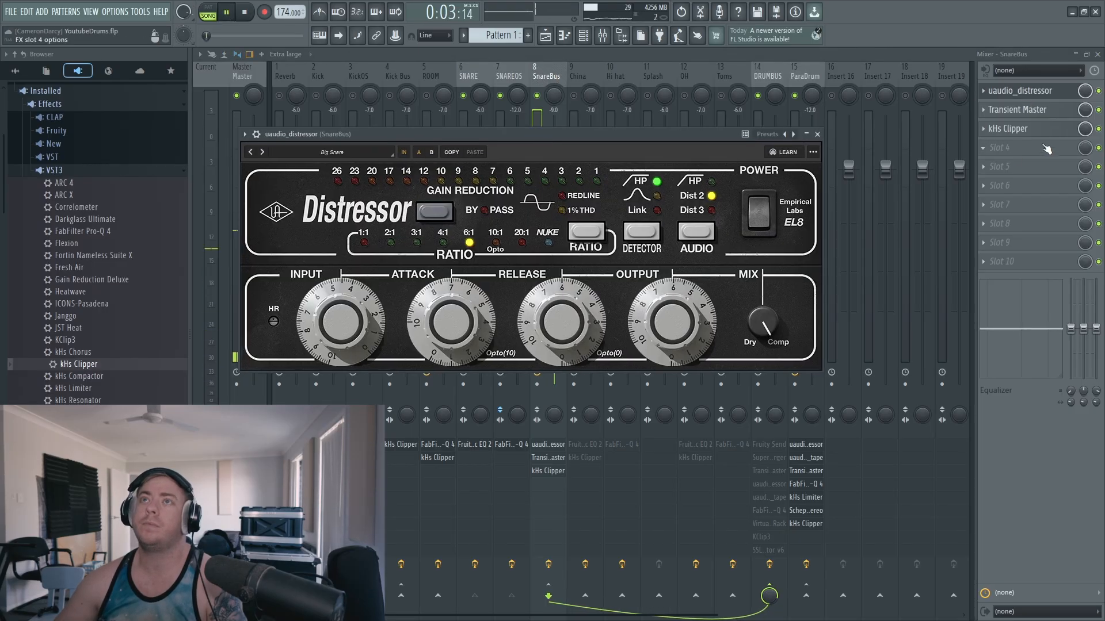
click(227, 12)
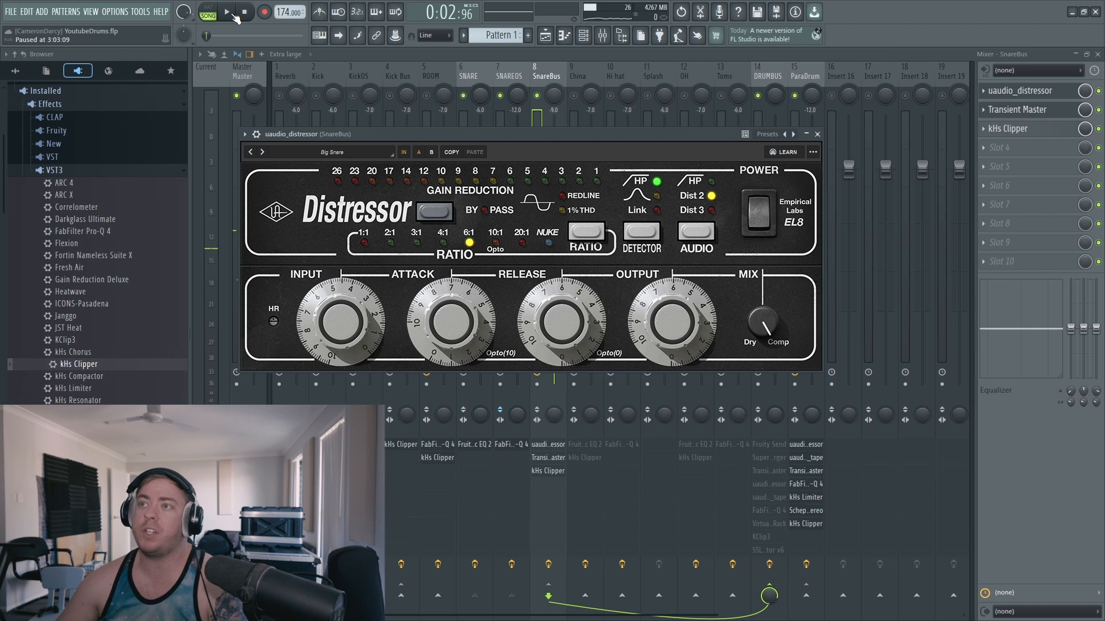
drag(529, 133, 548, 119)
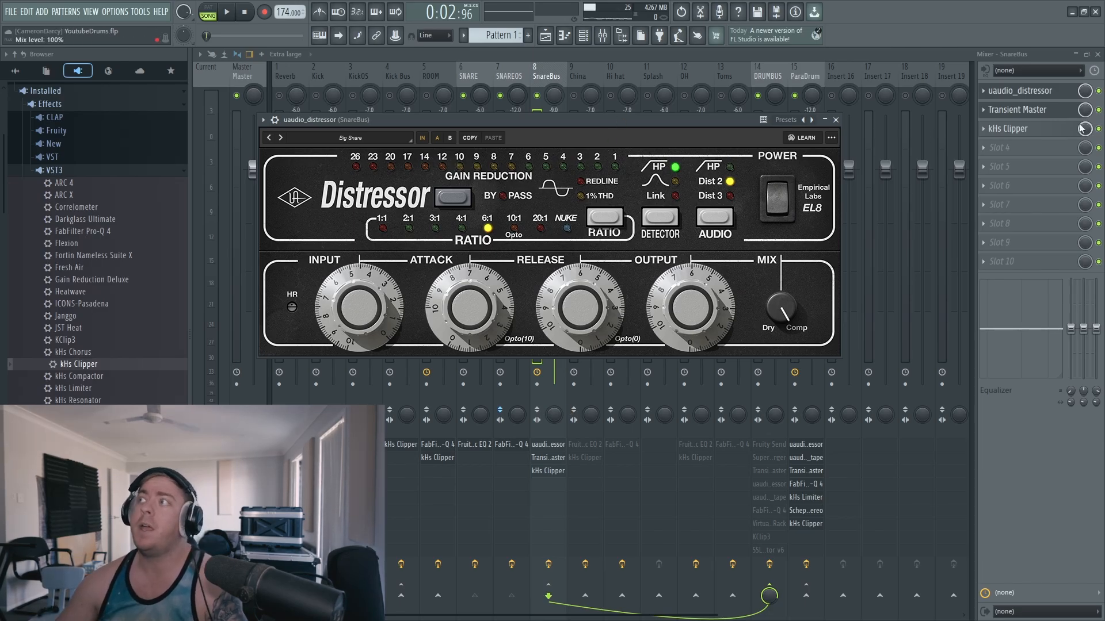
Open the SnareBus's Transient Master to examine its attack, sustain and gain settings
click(1055, 110)
mouse_move(459, 238)
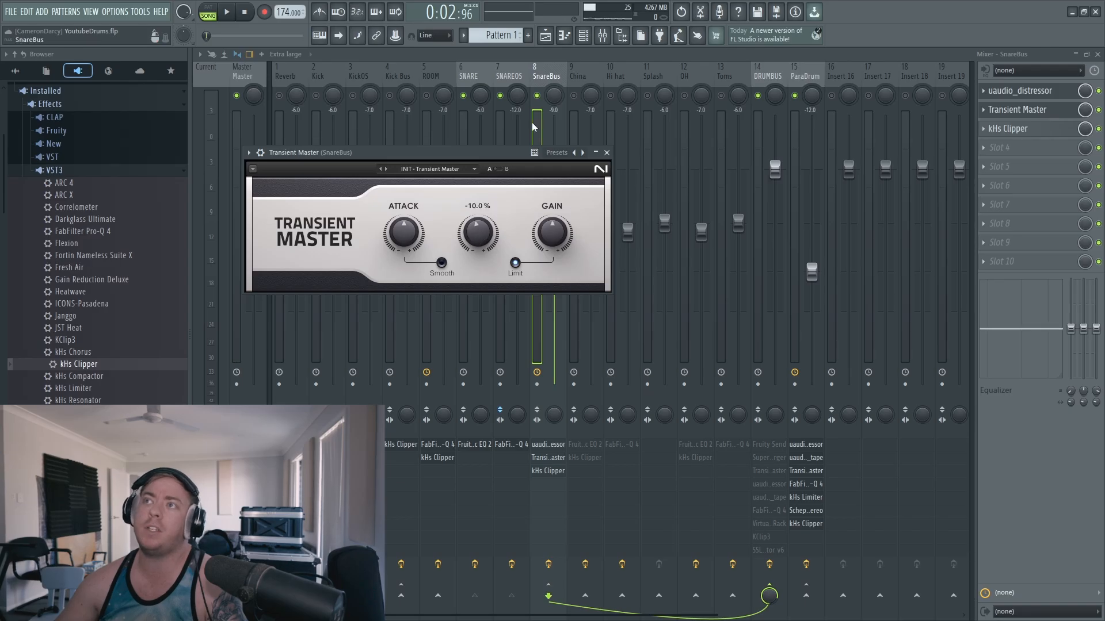
click(548, 74)
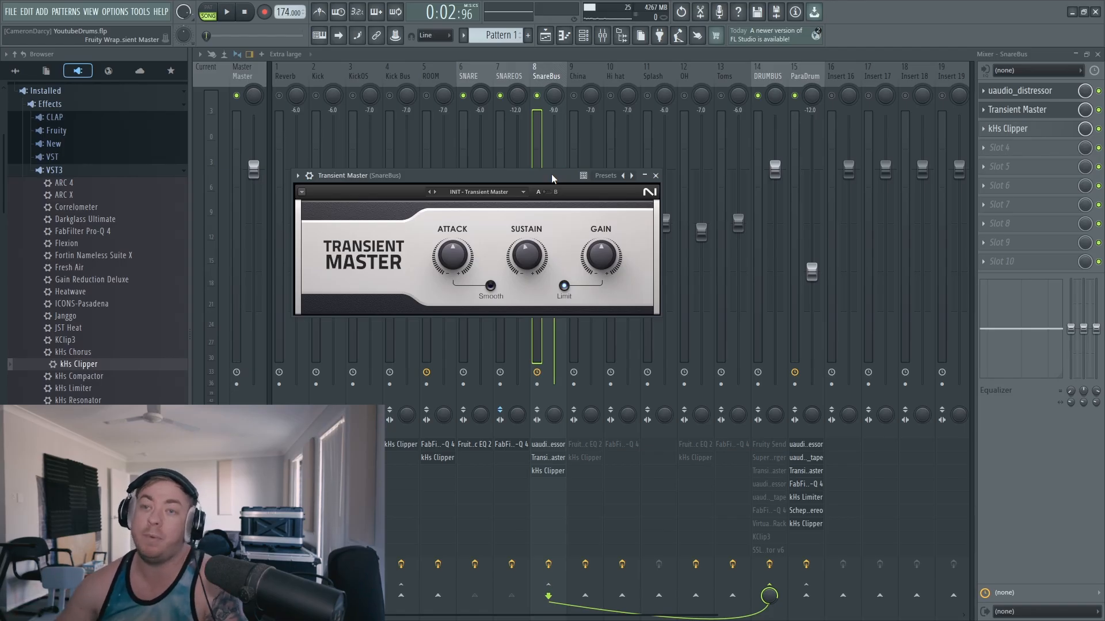
key(Escape)
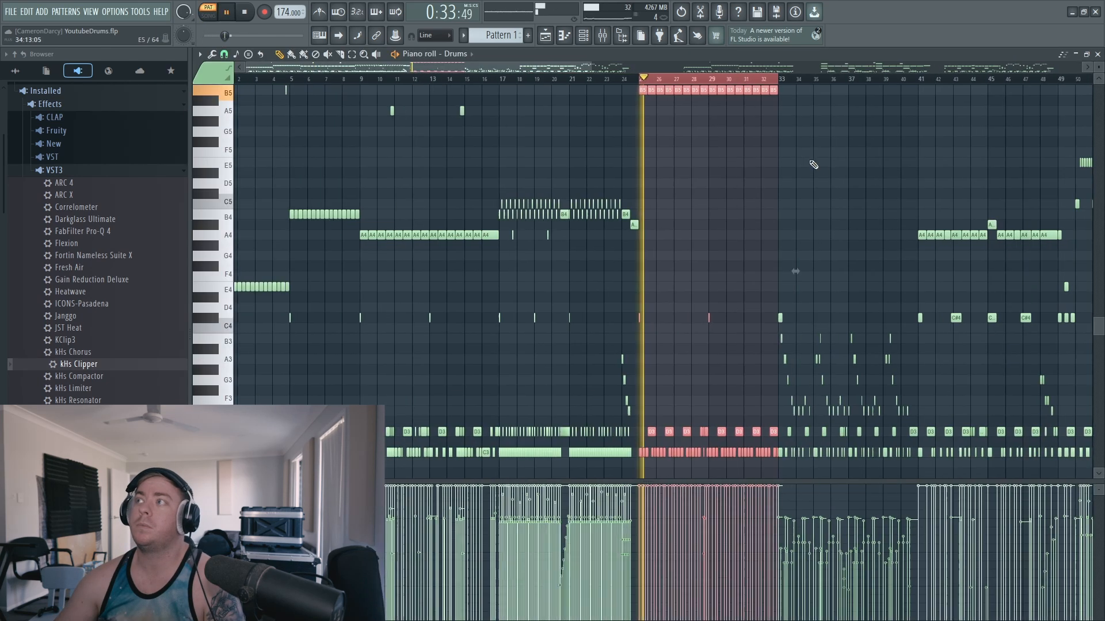
Play the China section from bar 25 with China soloed, and enable all of its effect slots
click(813, 165)
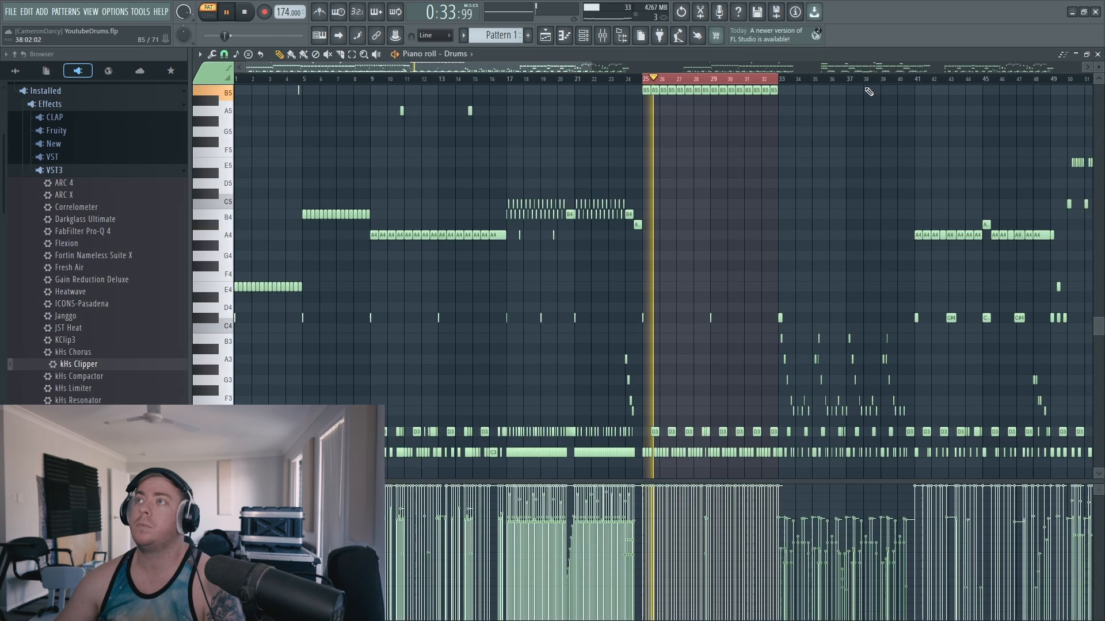
click(603, 35)
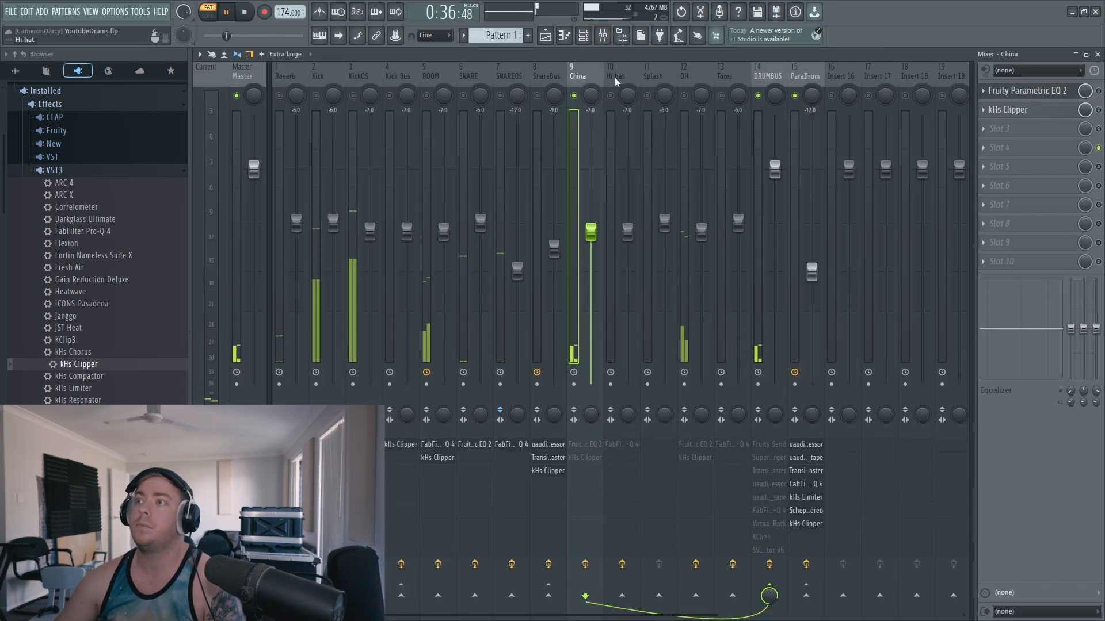
click(1040, 93)
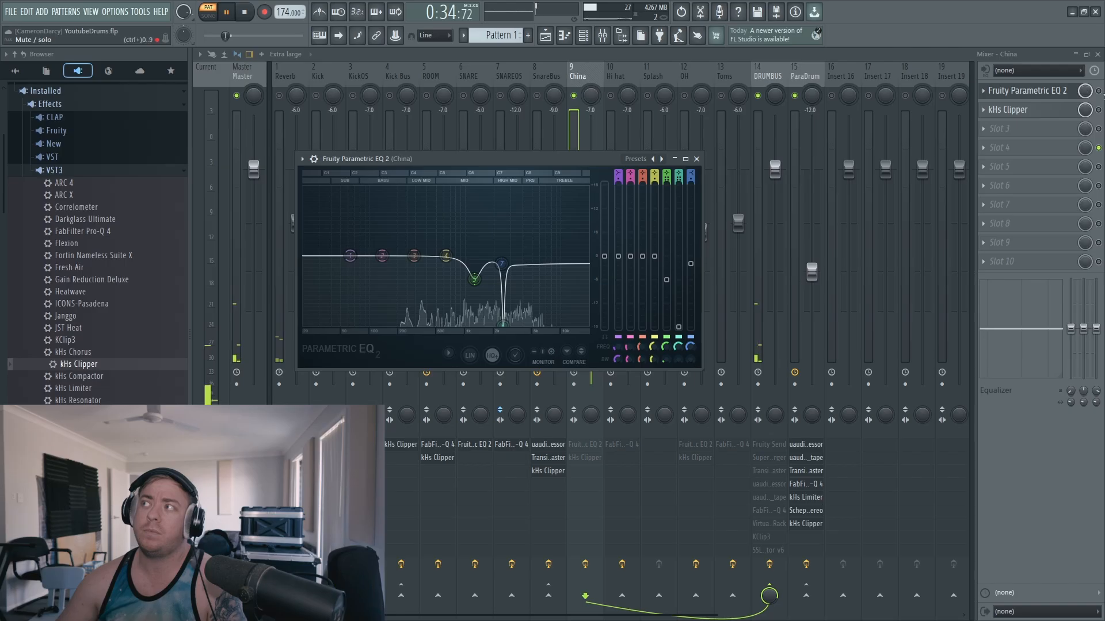
drag(1099, 91, 1099, 262)
In China's Fruity Parametric EQ 2, adjust band 5 to -5.8 dB at 1257 Hz and sweep the gain of the deep narrow cut
click(1063, 96)
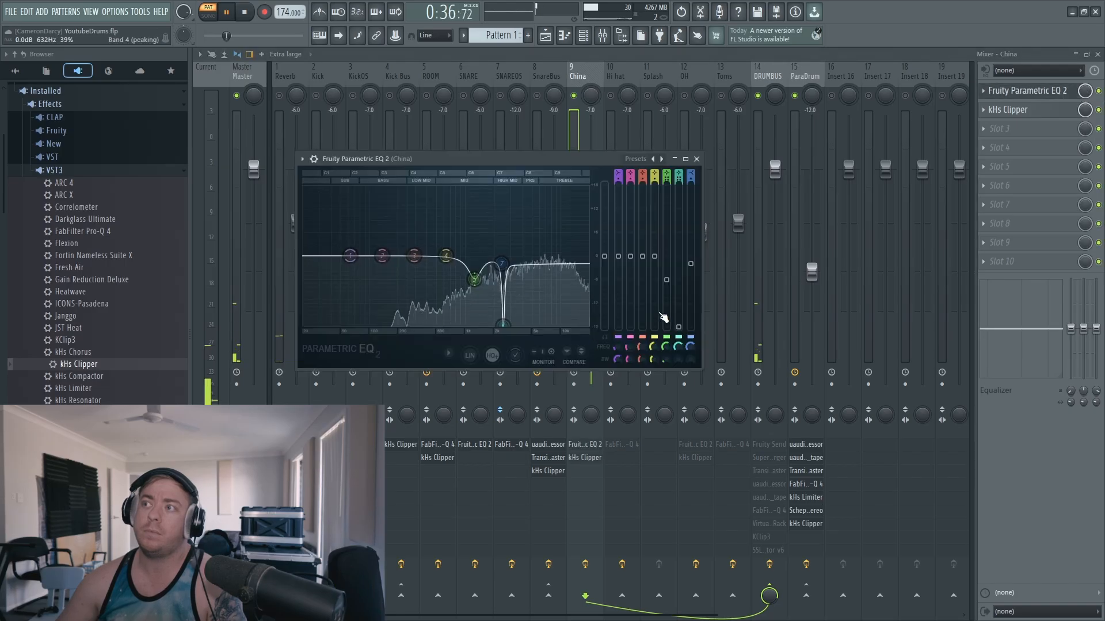
mouse_move(667, 280)
mouse_down()
mouse_move(666, 184)
mouse_move(666, 278)
mouse_up()
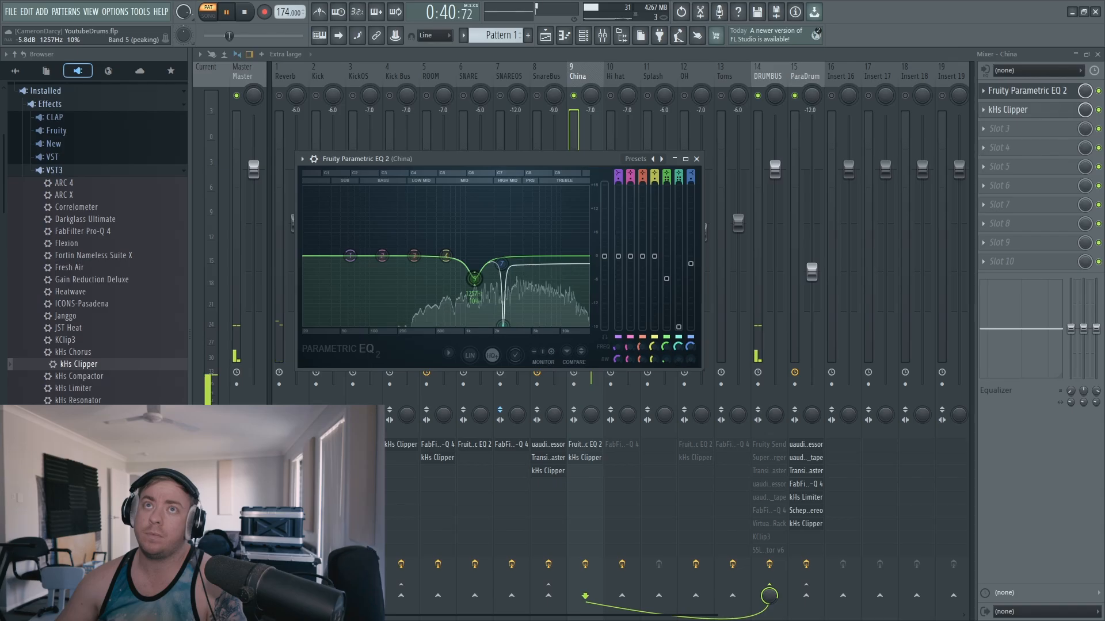
mouse_move(679, 327)
mouse_down()
mouse_move(679, 184)
mouse_move(681, 330)
mouse_up()
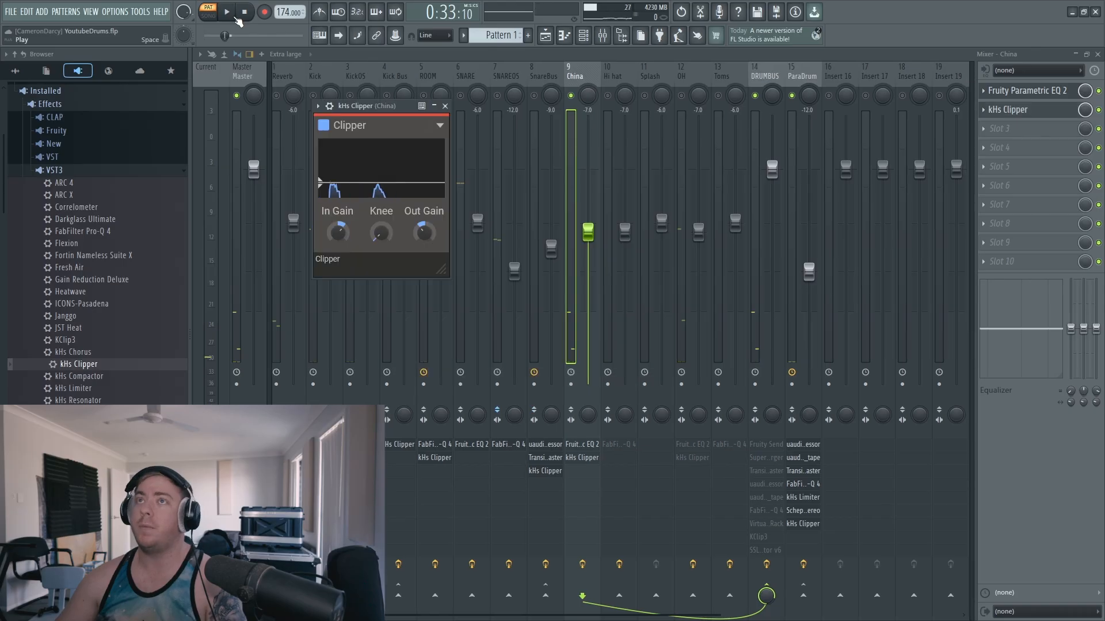
Play China with its kHs Clipper open to examine the clipping, and close the plugin
click(233, 16)
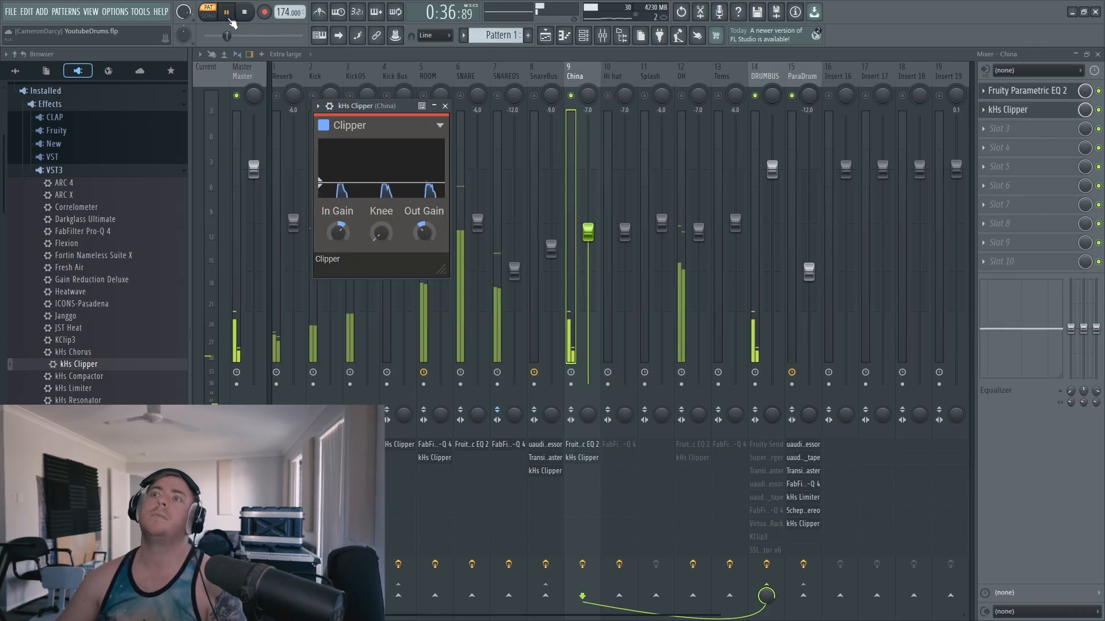
click(229, 18)
click(445, 106)
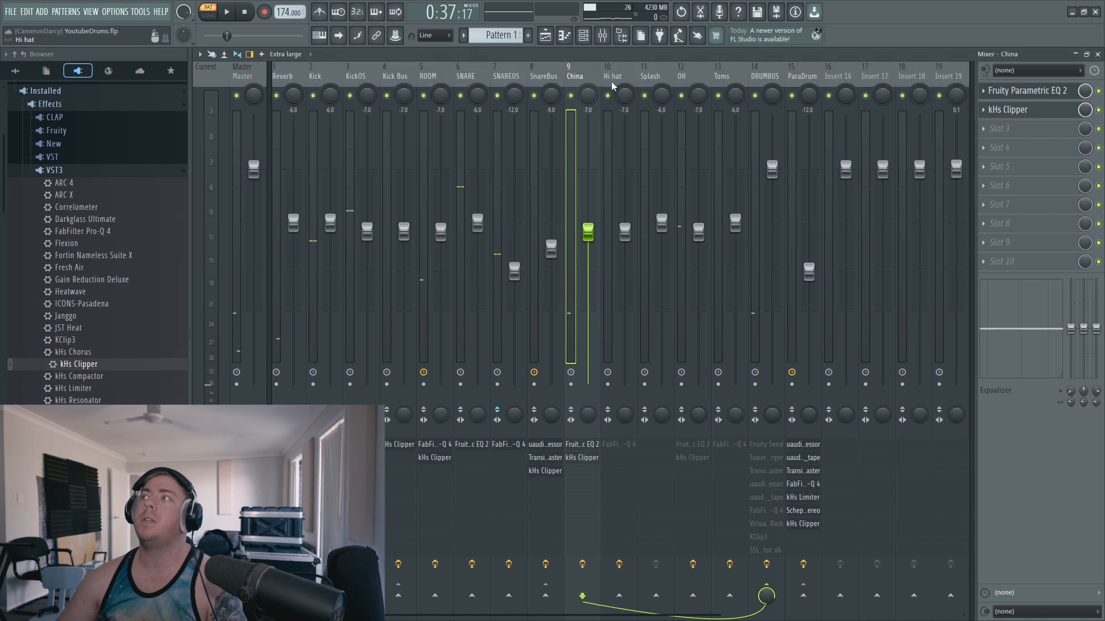
Solo Hi hat and play it with its Pro-Q 4 bypassed and enabled, examining the EQ curve
click(613, 84)
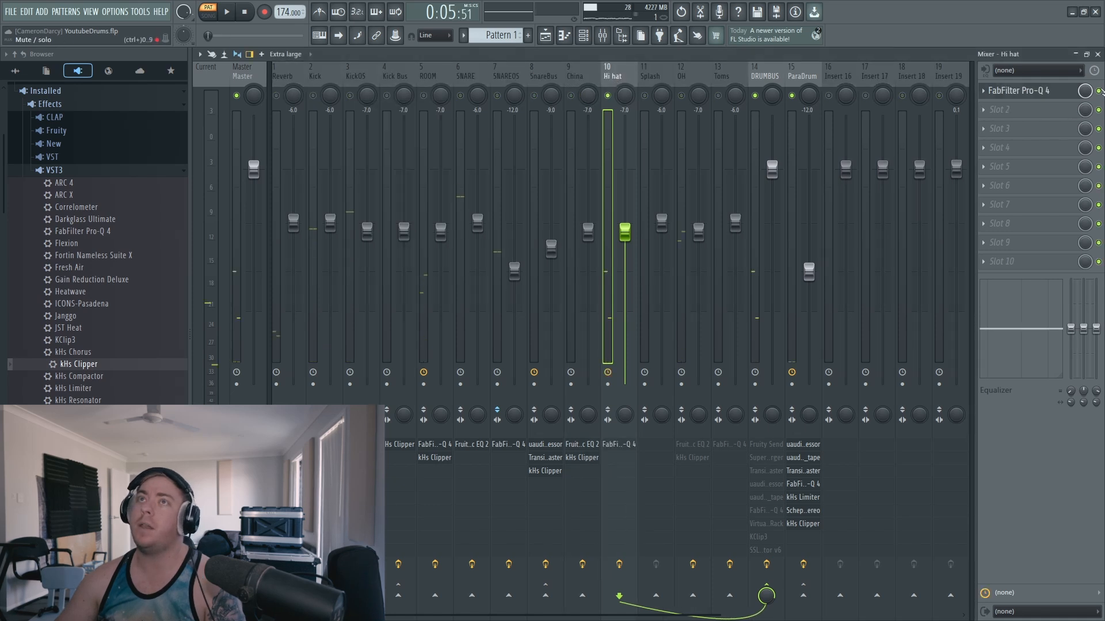
key(space)
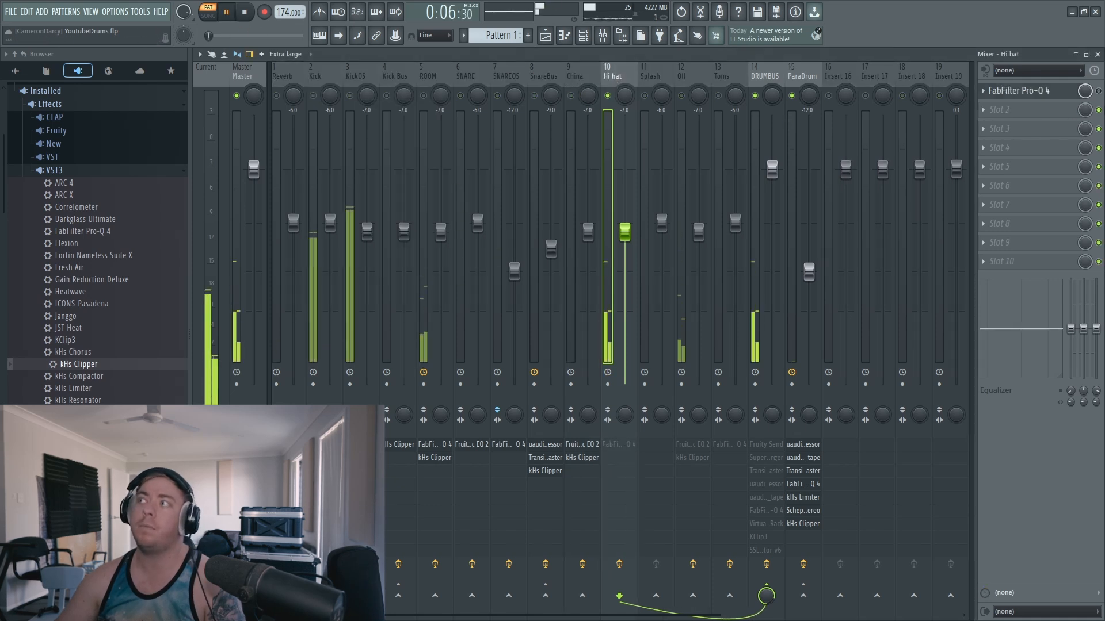
click(1098, 91)
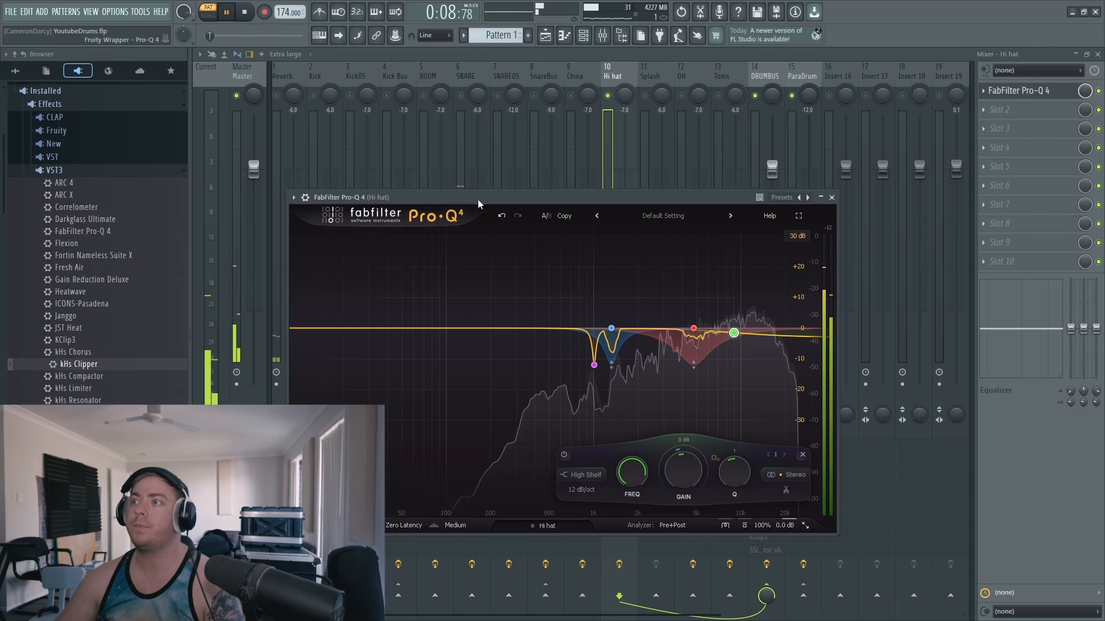
drag(478, 198, 468, 176)
click(244, 12)
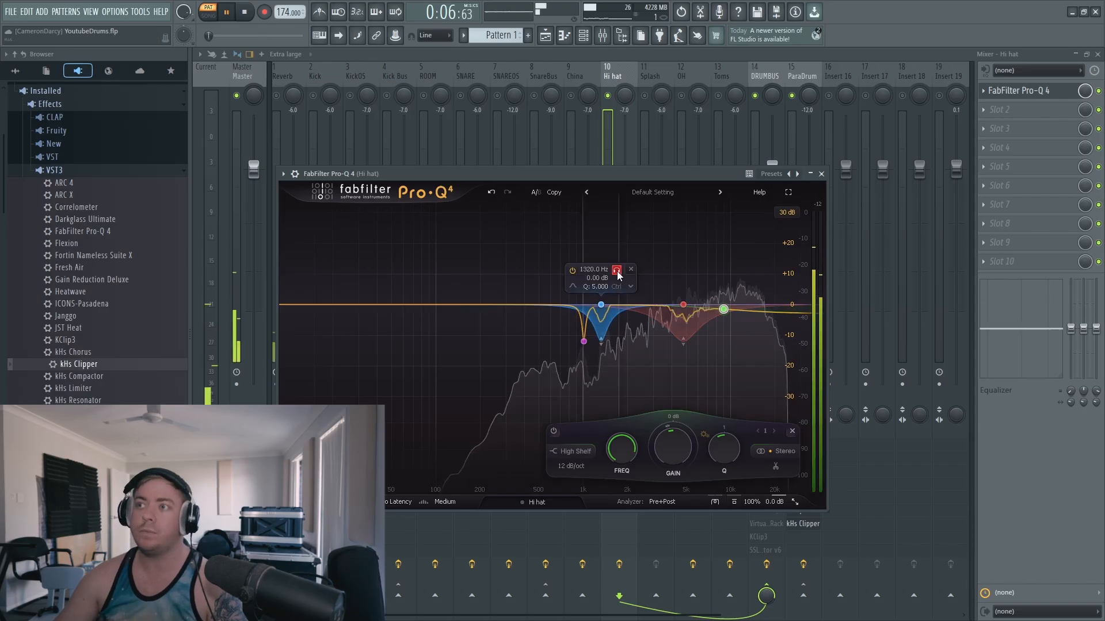
Audition the 1320 Hz, 1010 Hz and 4800 Hz bands of the Hi hat's Pro-Q 4 in isolation during playback
click(617, 271)
click(616, 270)
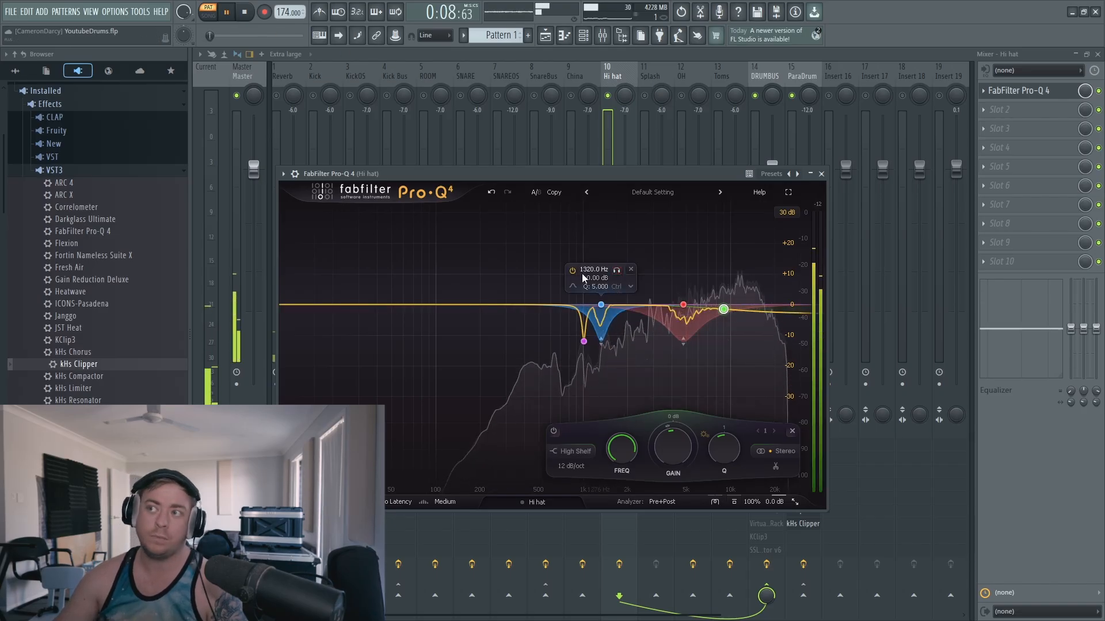
click(599, 362)
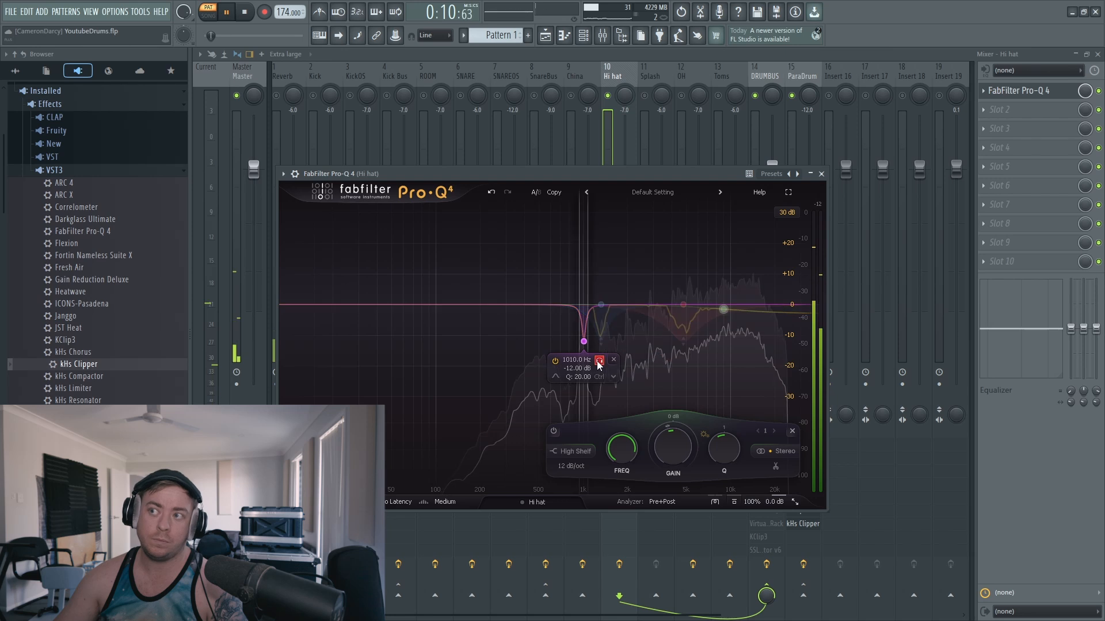
click(700, 271)
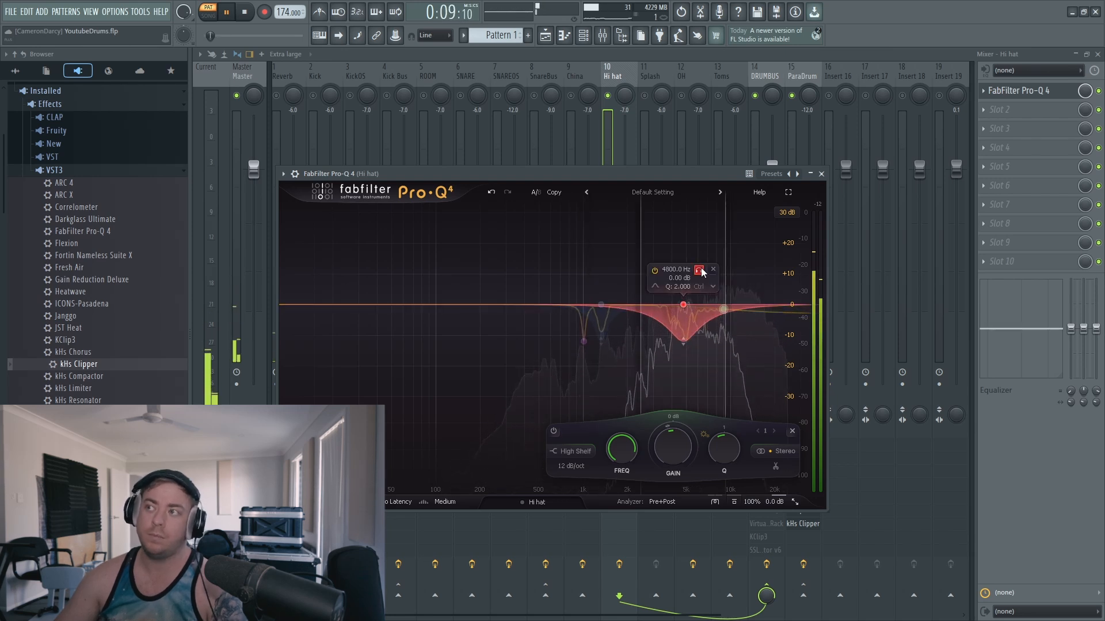
click(699, 271)
key(space)
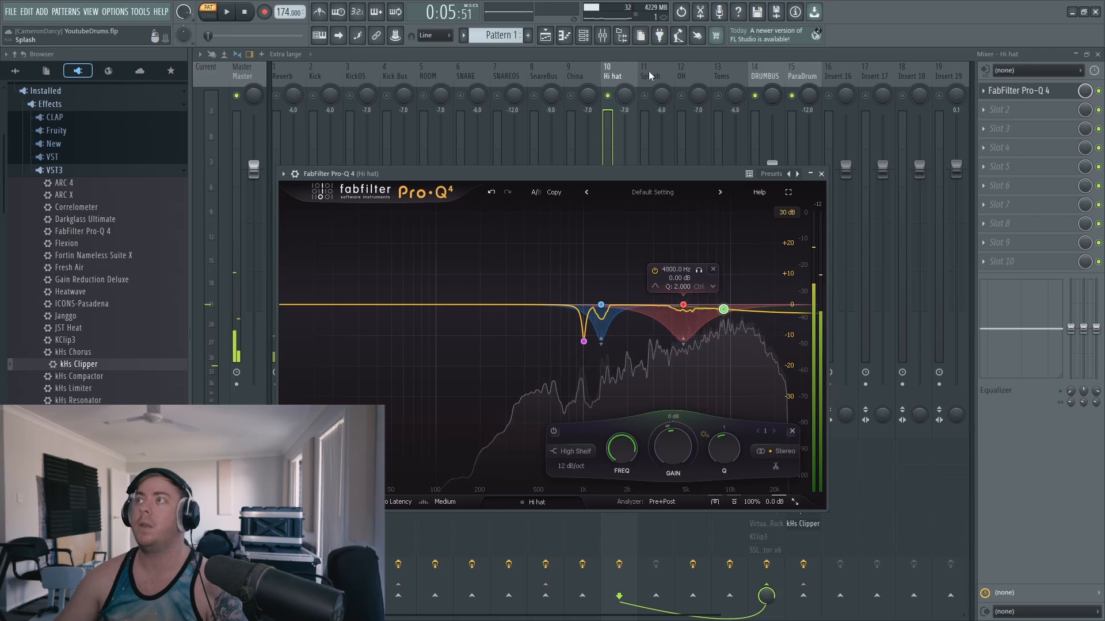
Check the Splash track's effect slots, and solo the OH track with its Fruity Parametric EQ 2 open
click(651, 78)
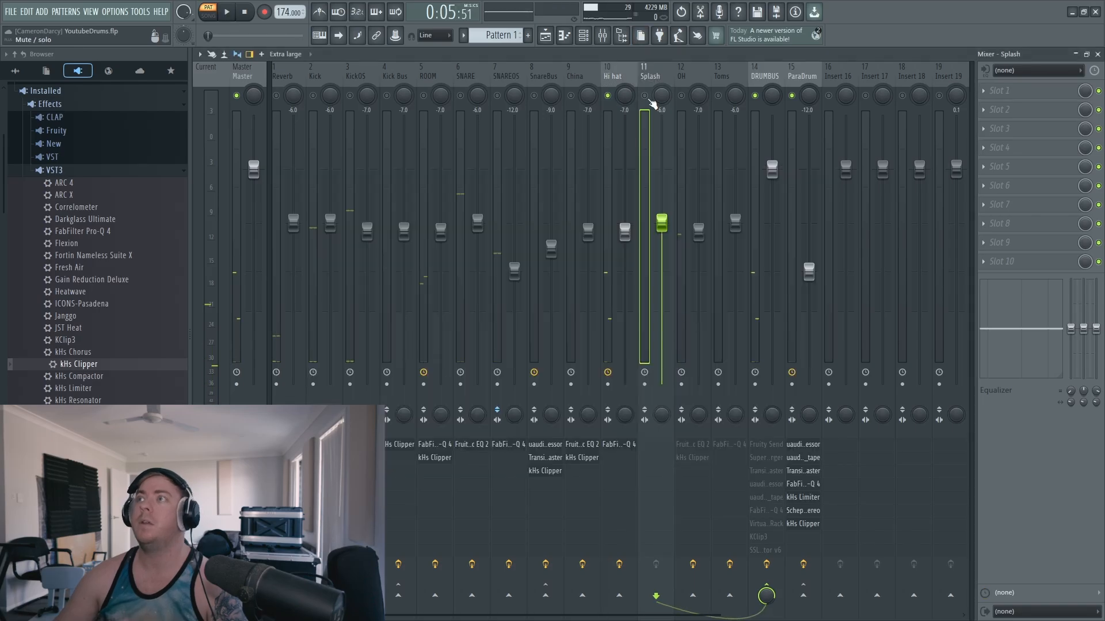
click(684, 73)
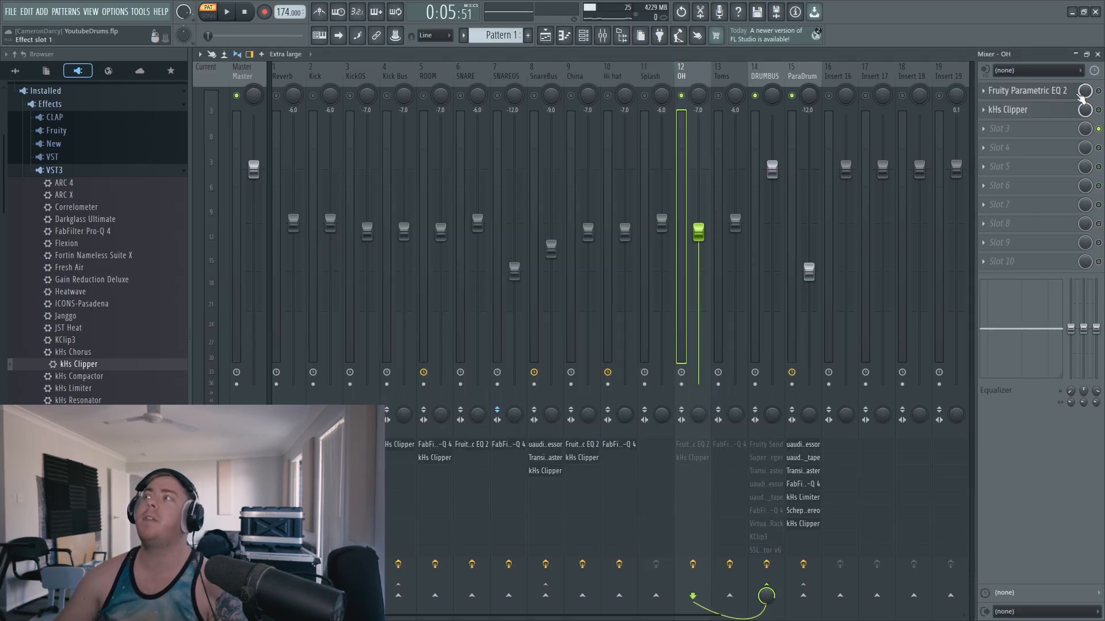
click(1077, 93)
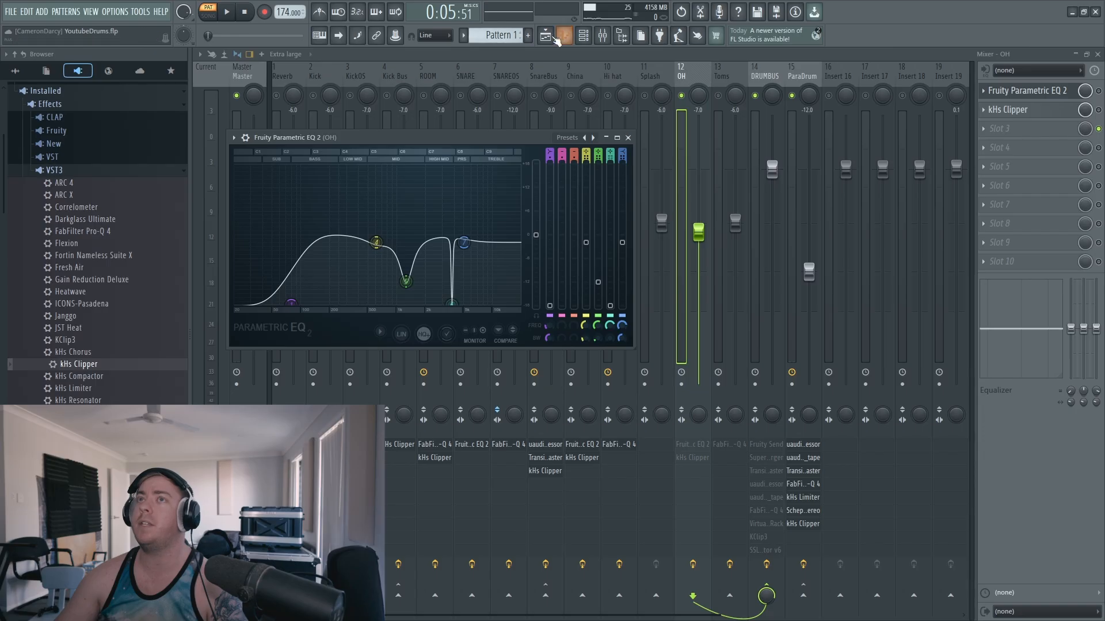
Play OH with its Fruity Parametric EQ 2 off and on, and enable the track's effects
click(230, 12)
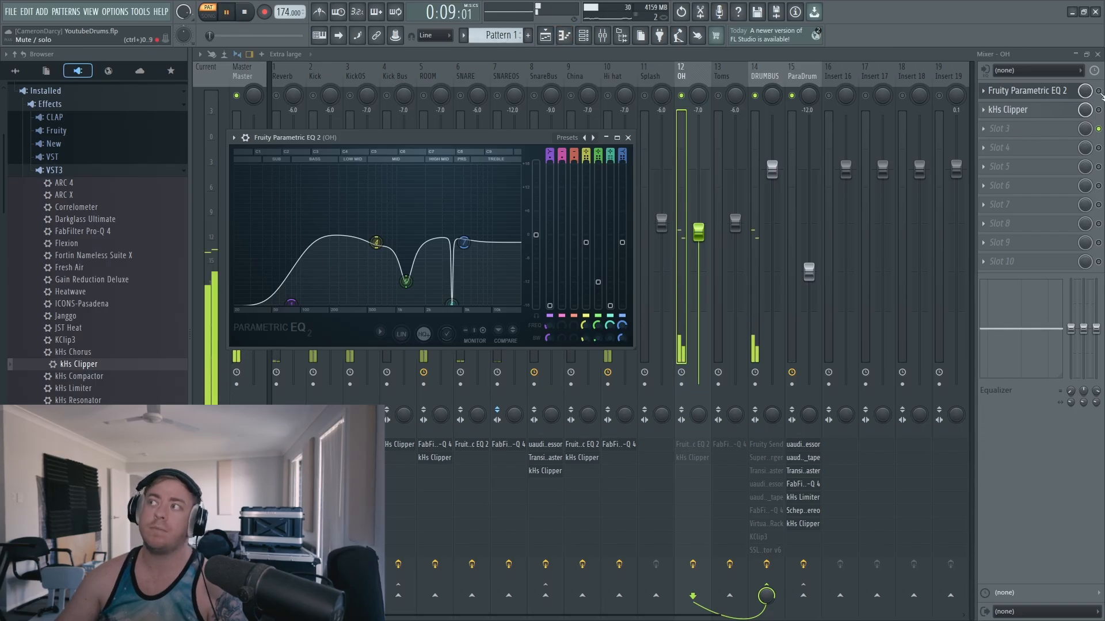
click(1098, 91)
click(1066, 93)
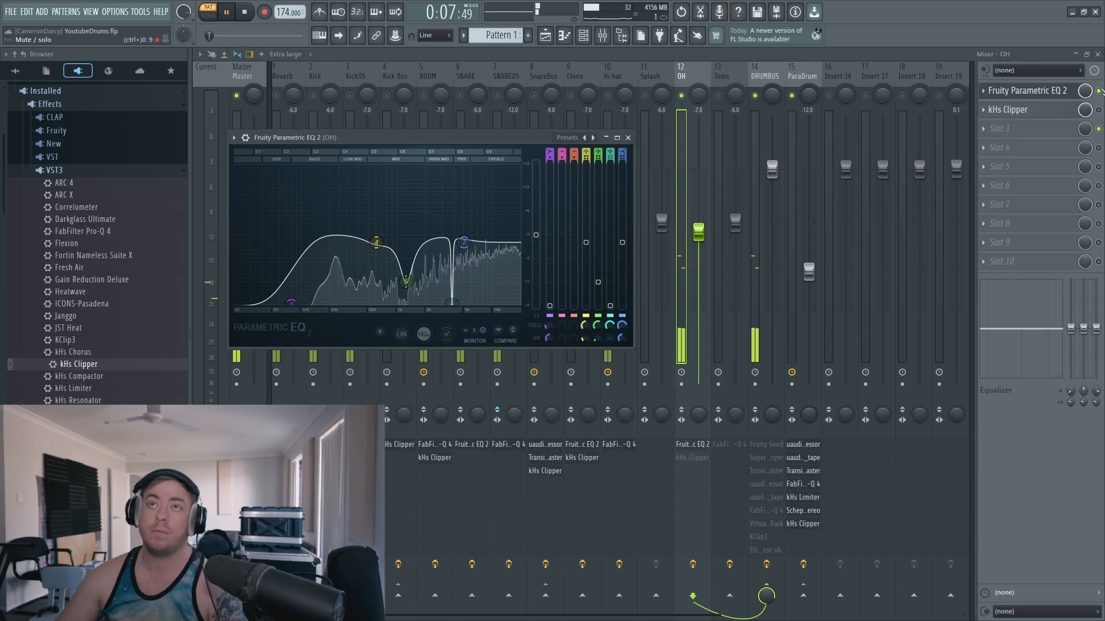
click(1098, 91)
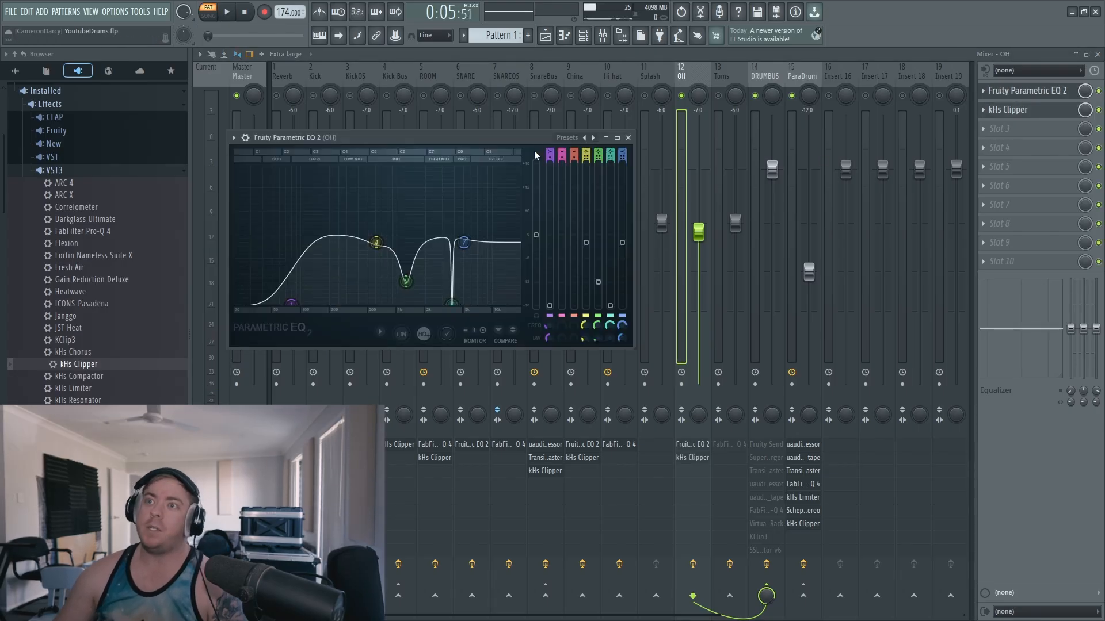
Play the soloed OH track, close its Fruity Parametric EQ 2, and compare the track's effects off and on
drag(525, 139, 582, 122)
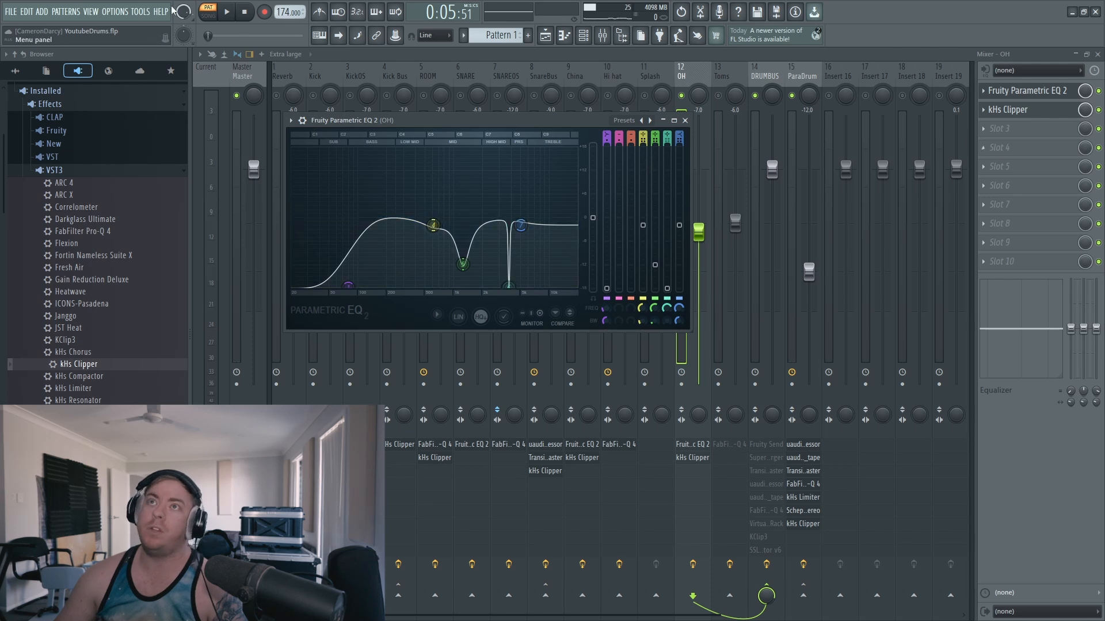
click(232, 12)
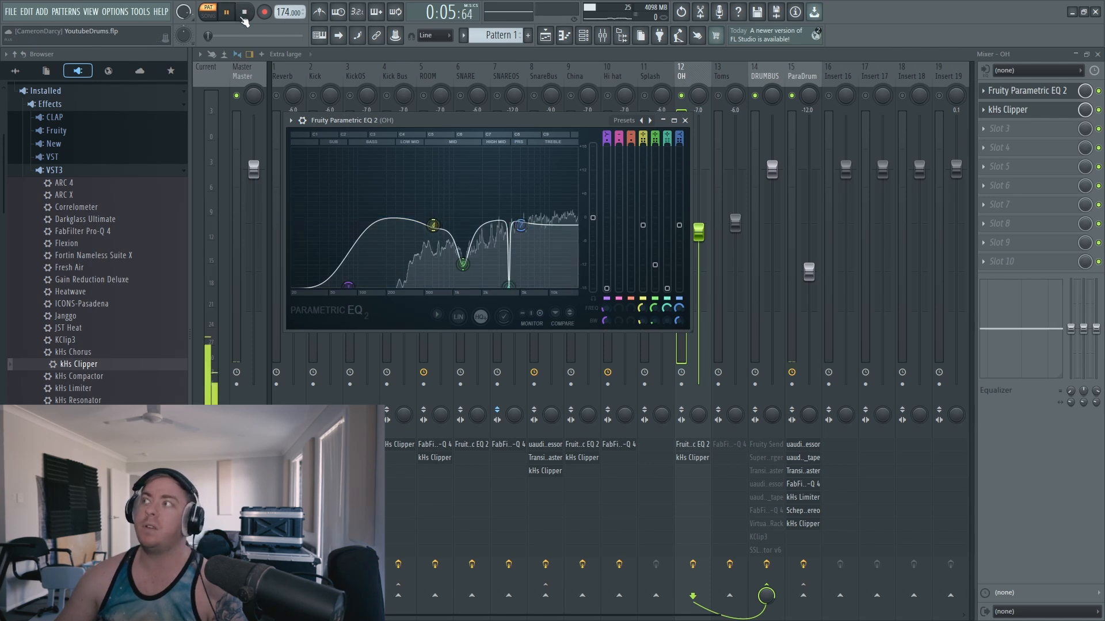
click(685, 121)
right_click(1098, 129)
right_click(1098, 129)
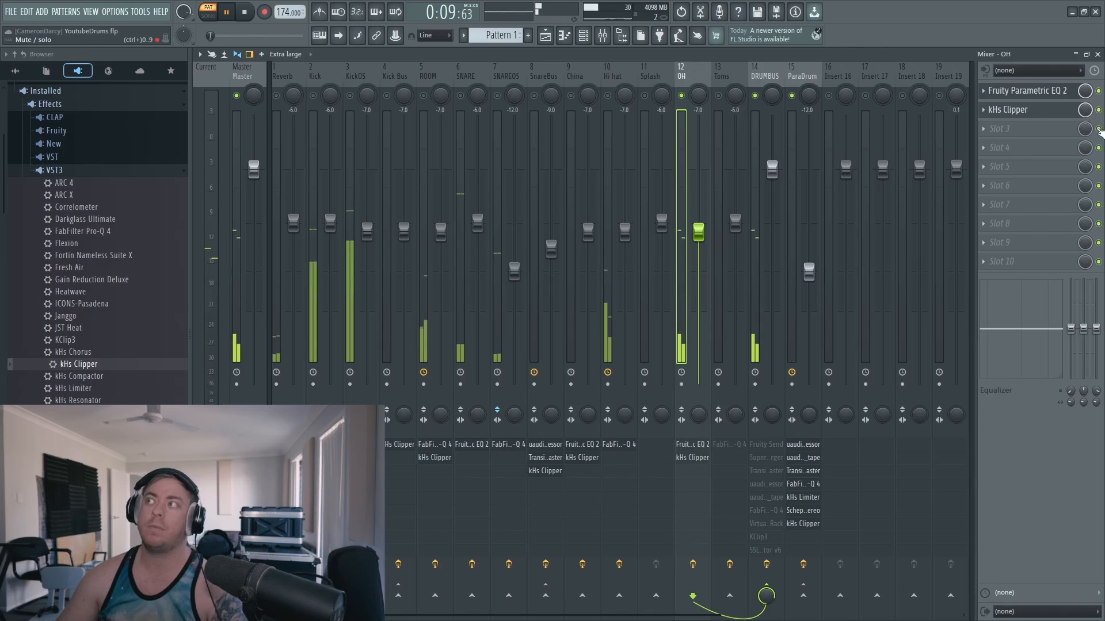
Reopen OH's Fruity Parametric EQ 2 during playback and examine its narrow cut and the 1257 Hz cut
click(1060, 91)
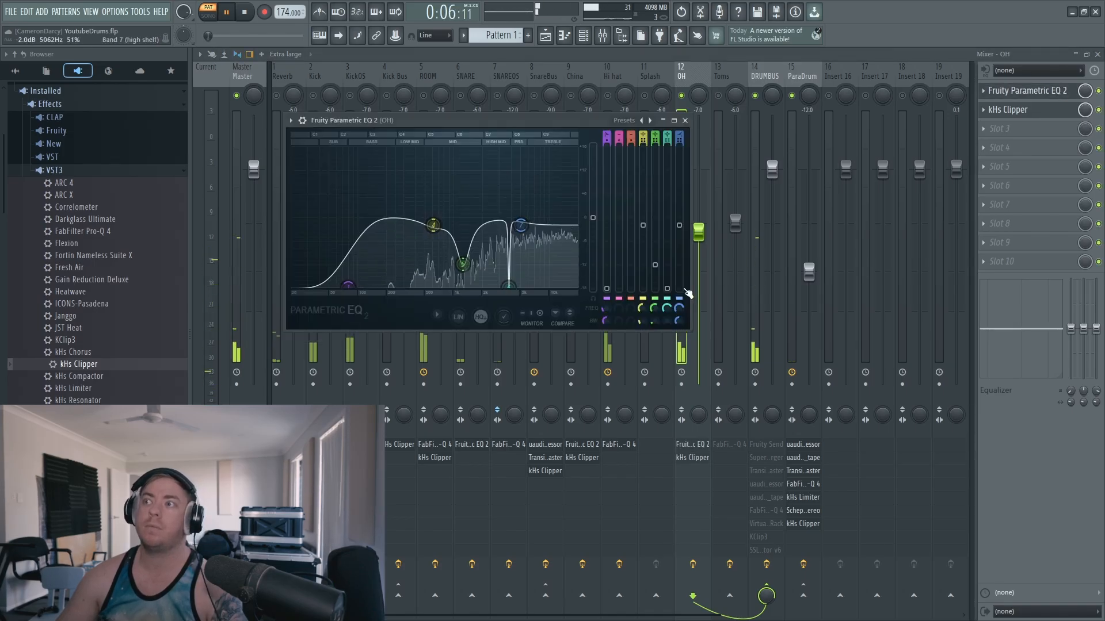
drag(509, 286, 462, 263)
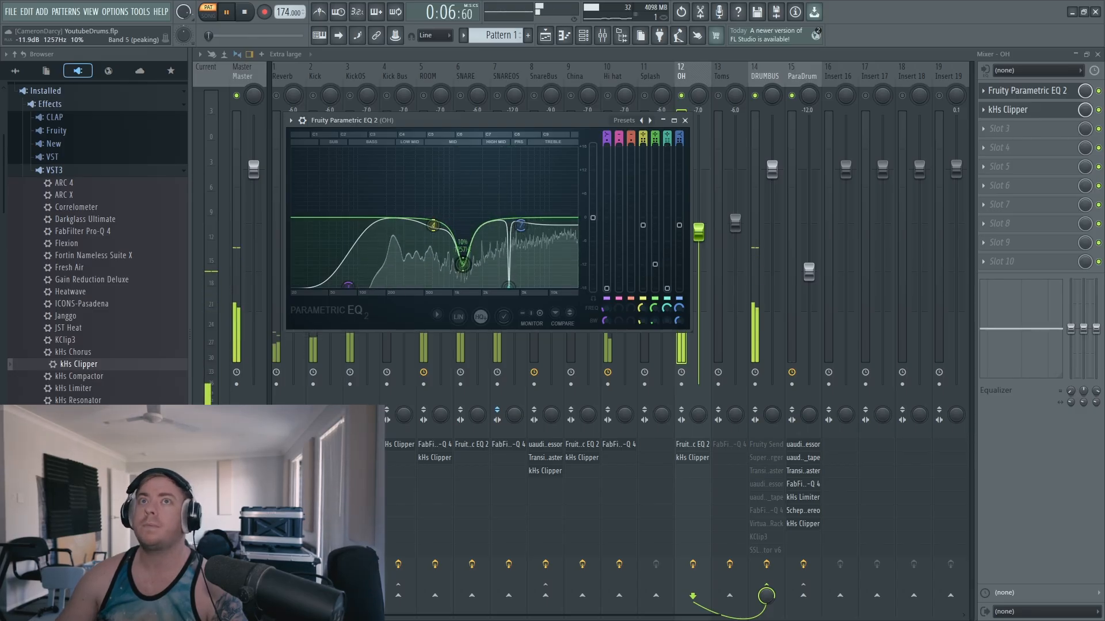
key(space)
click(685, 120)
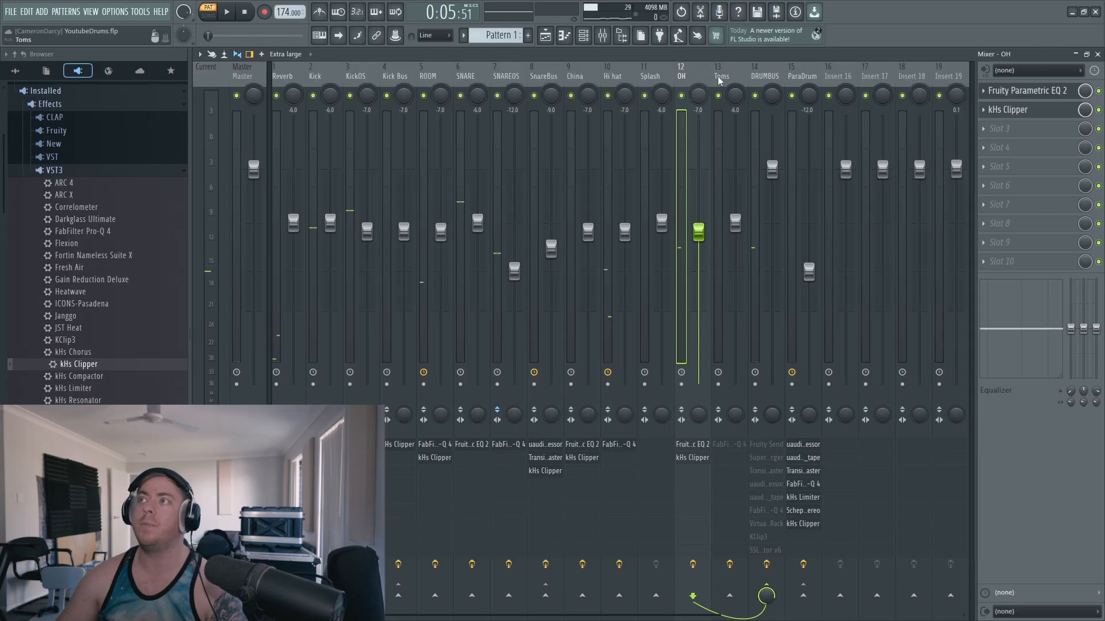
Solo the Toms track and play it from 0:44:13 with its FabFilter Pro-Q 4 bypassed
click(732, 72)
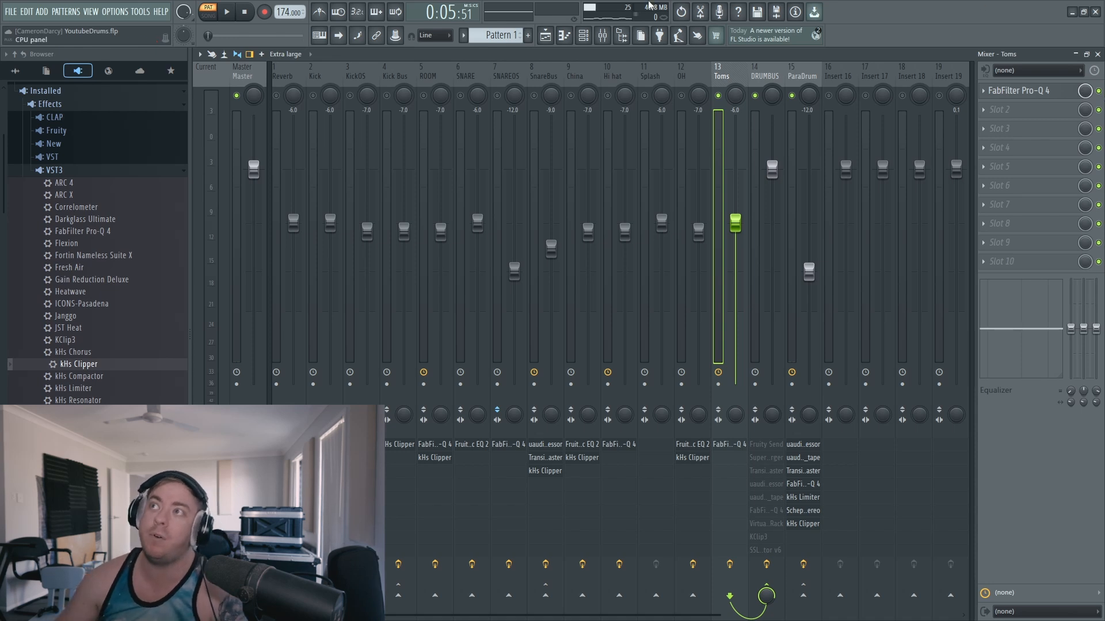
click(546, 36)
click(1045, 92)
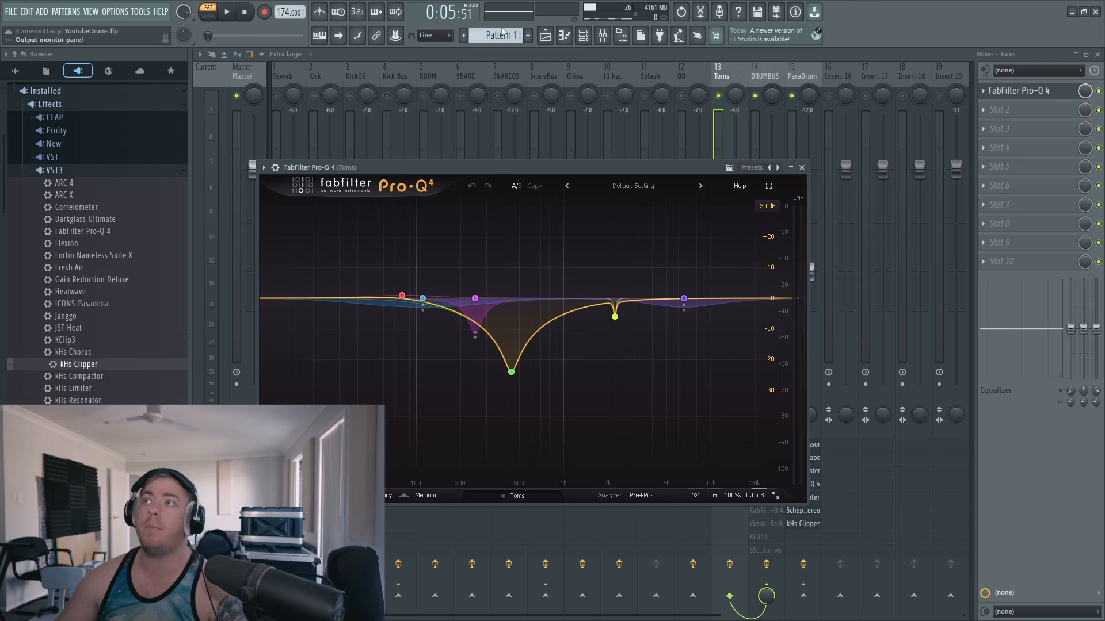
click(564, 36)
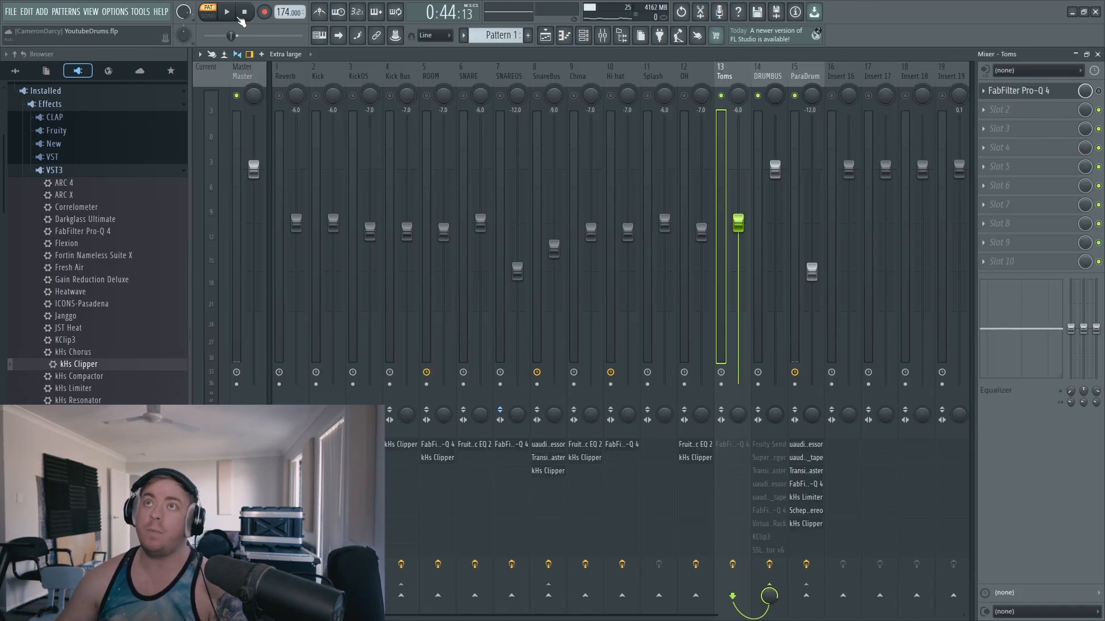
click(229, 13)
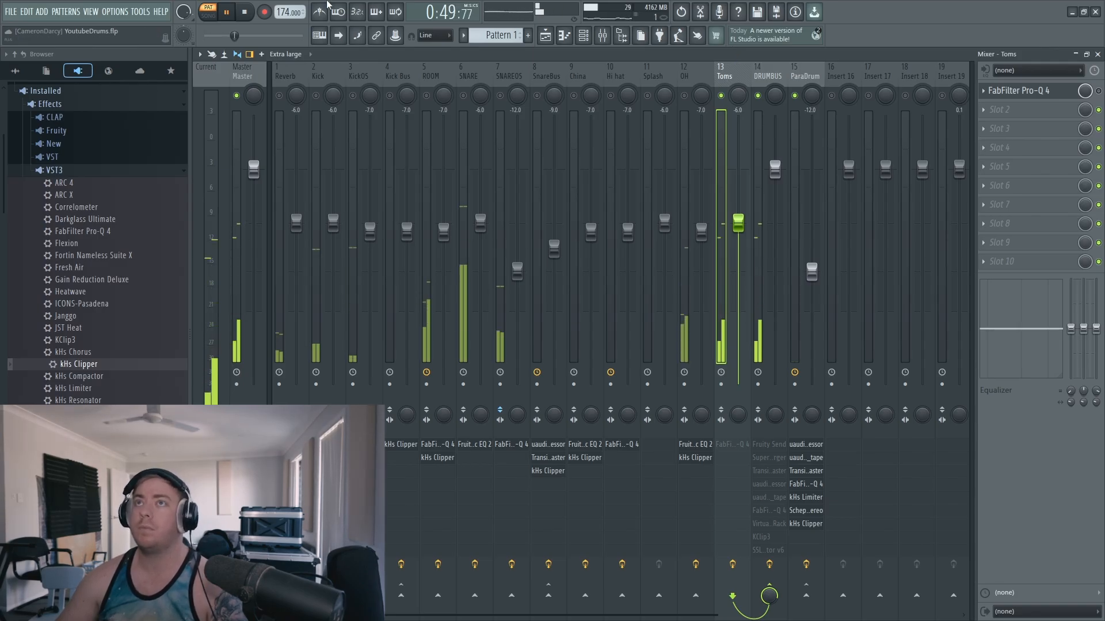
click(245, 13)
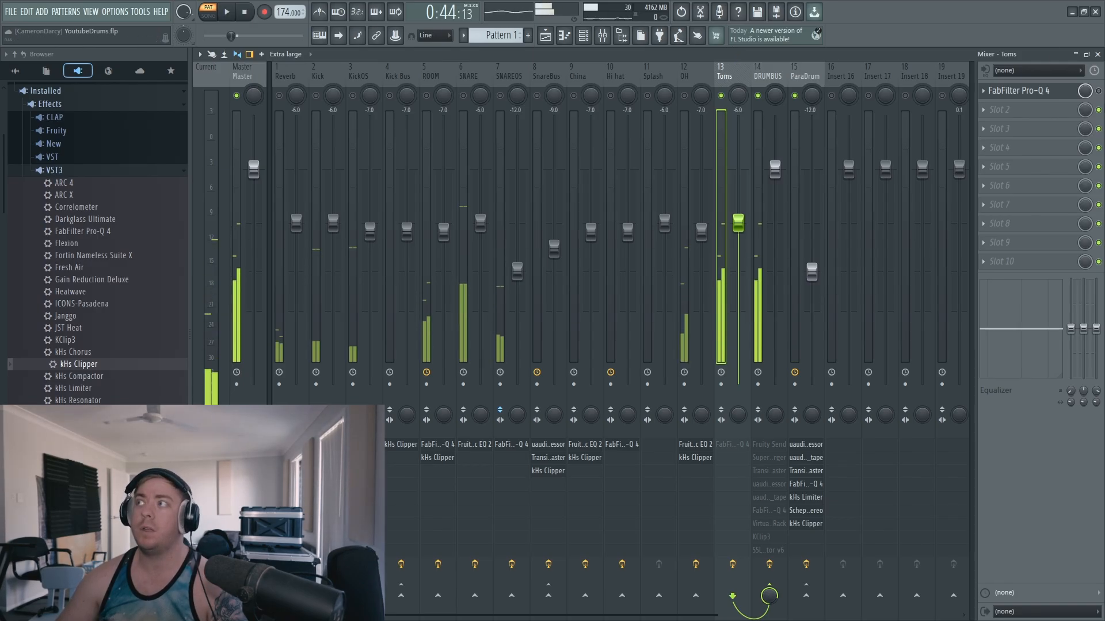
Play Toms again with its Pro-Q 4 enabled and examine the EQ curve
click(230, 13)
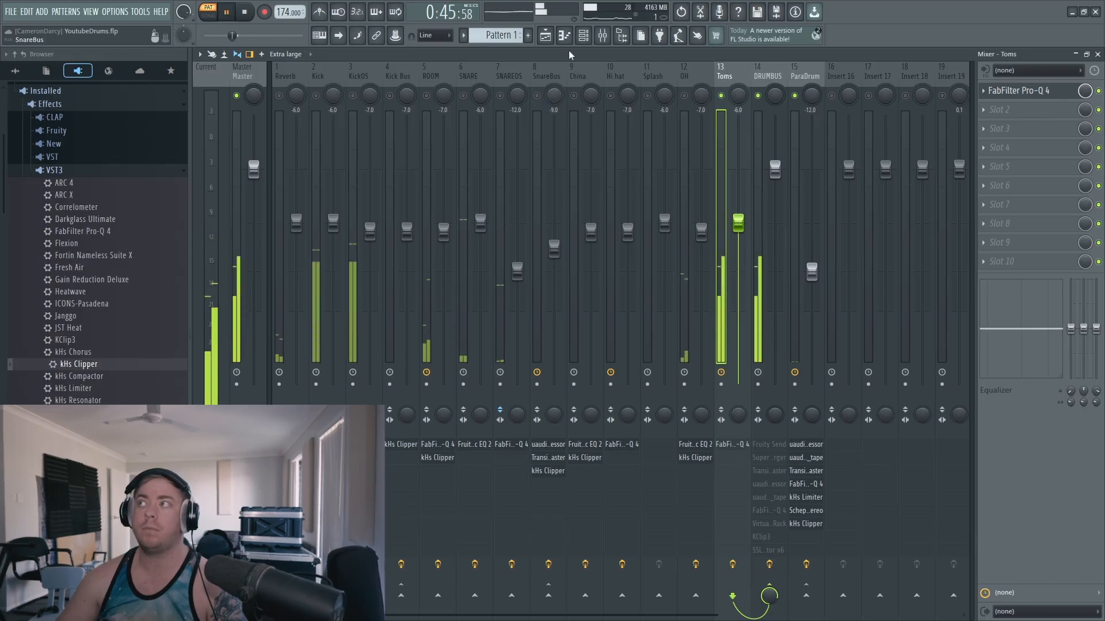
click(1018, 90)
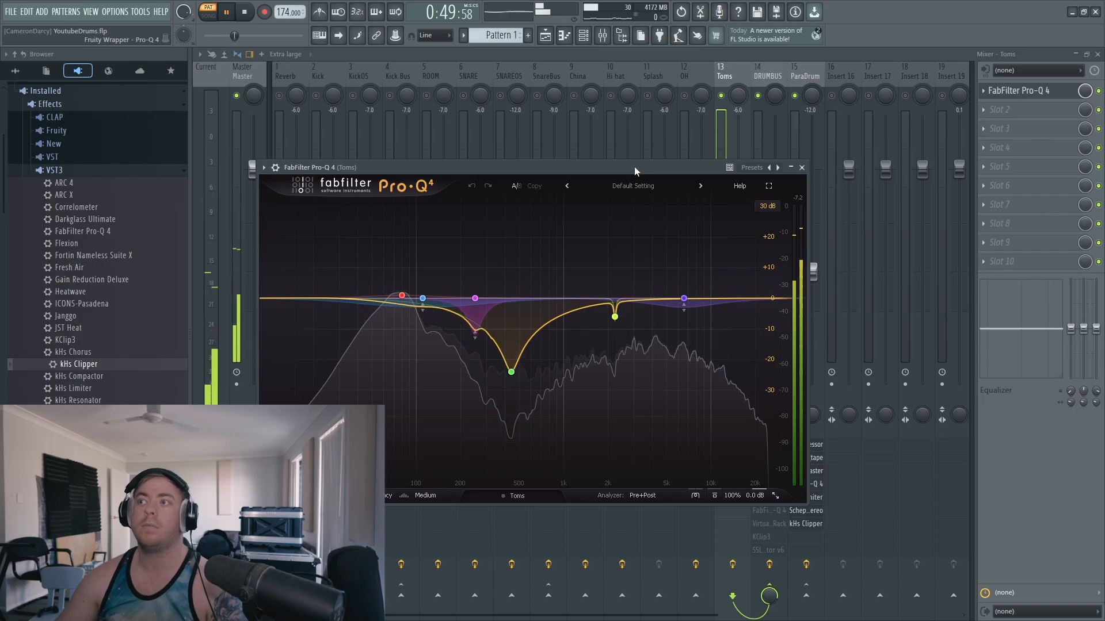
key(space)
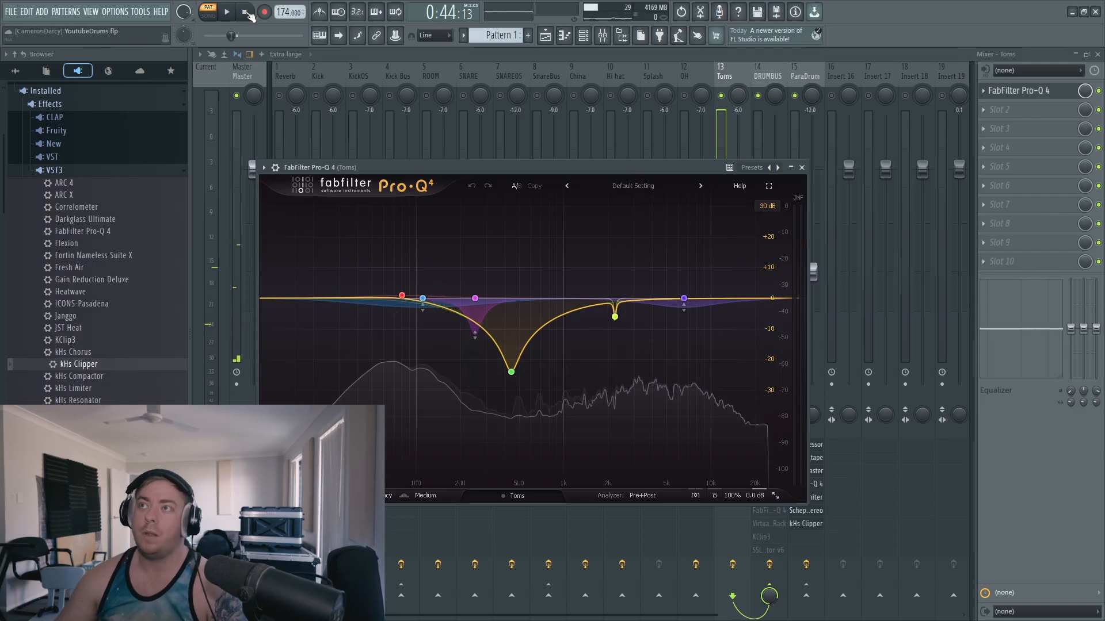
Boost the 440 Hz band of the Toms Pro-Q 4 to 30 dB and about 23 dB during playback
drag(567, 167, 589, 153)
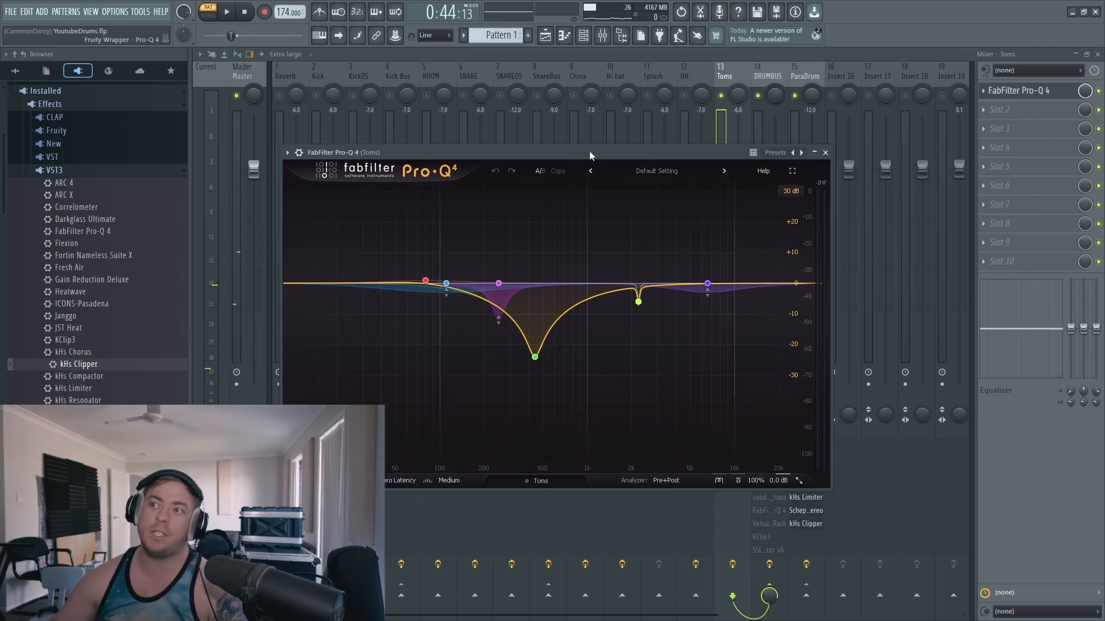
key(space)
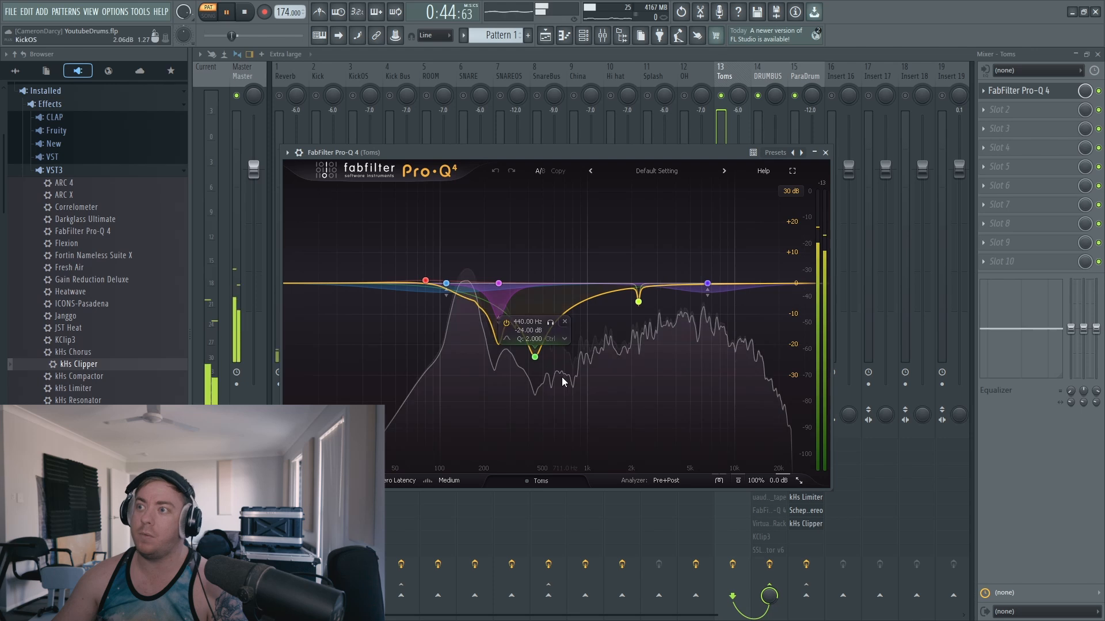
click(535, 357)
drag(543, 431, 557, 269)
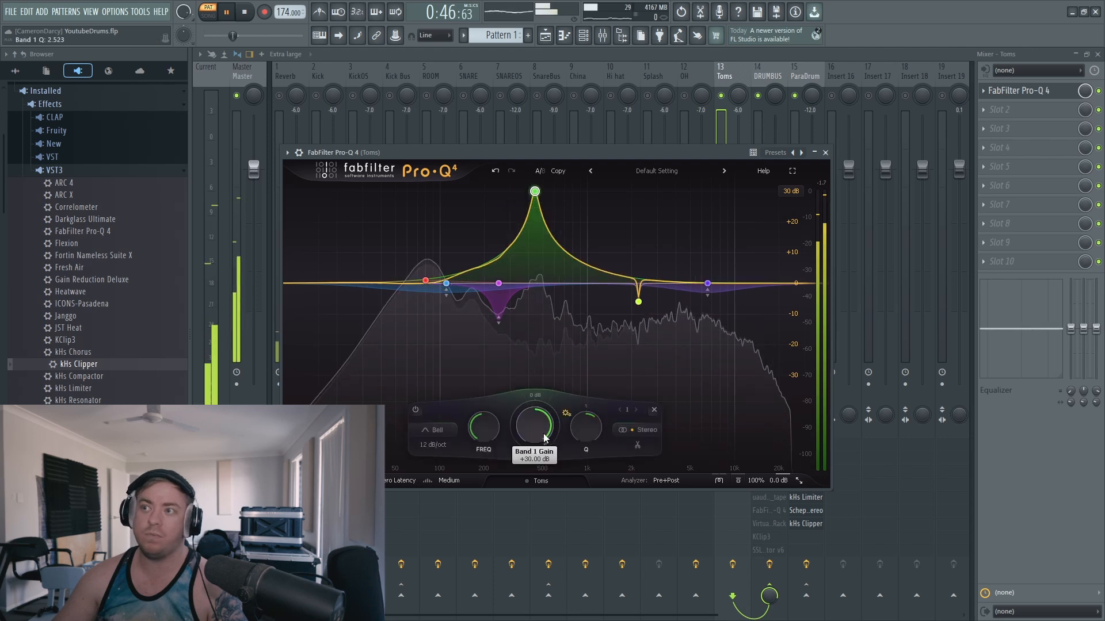
mouse_move(536, 423)
mouse_down()
mouse_move(525, 453)
mouse_move(534, 423)
mouse_up()
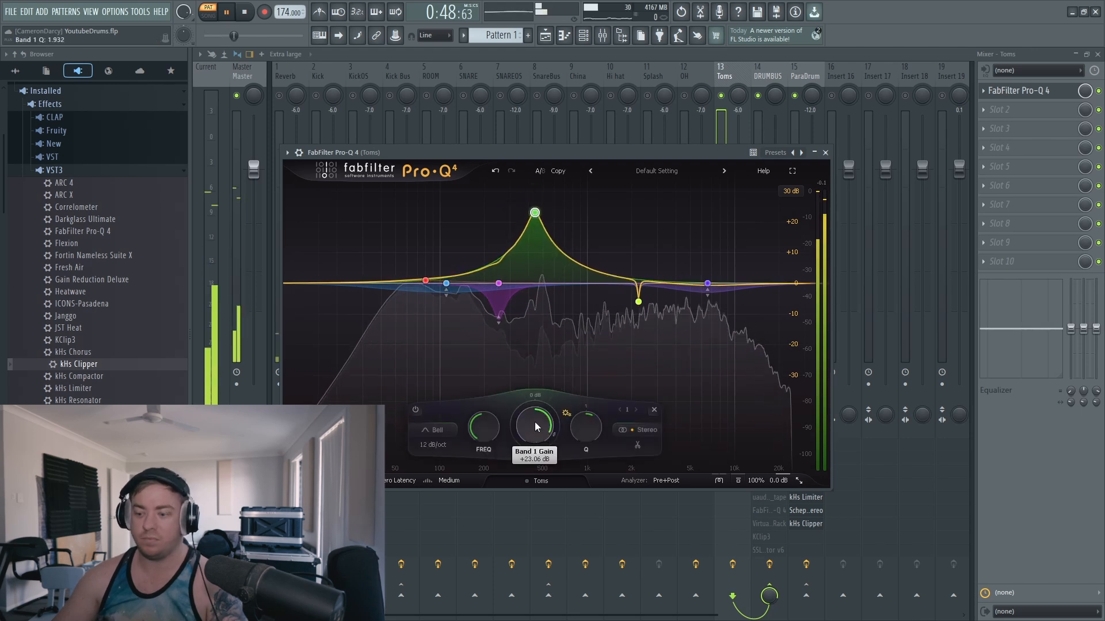
Set the 440 Hz band's gain to -18 dB and finally to -24 dB, and stop playback
double_click(534, 422)
text(-18)
key(Return)
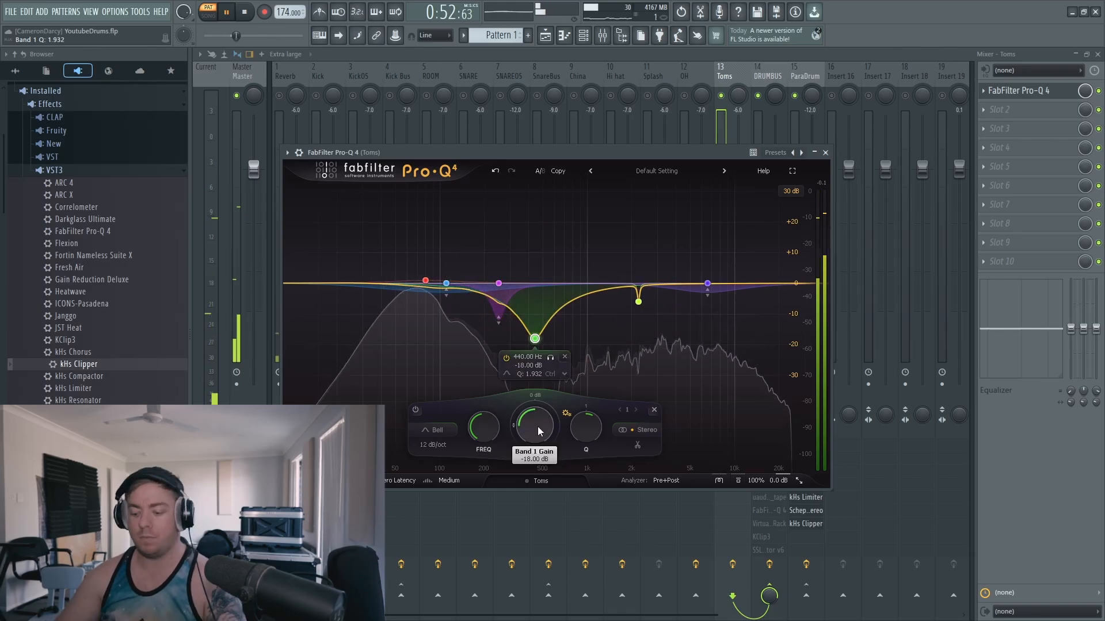
double_click(537, 426)
text(-24)
key(Return)
key(space)
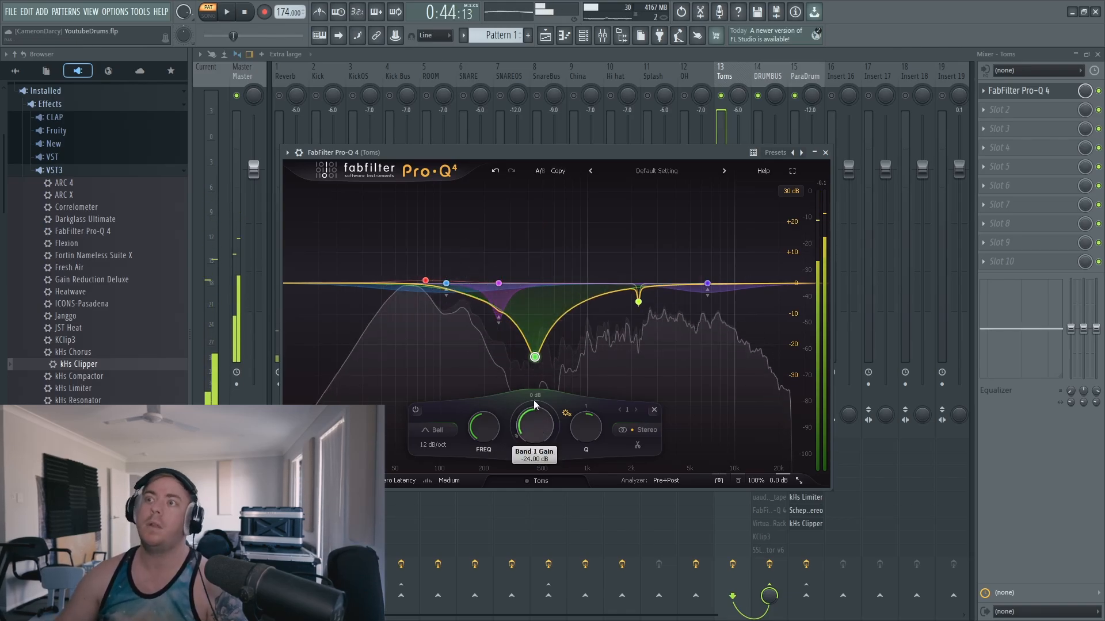
Audition the 250.42 Hz band of the Toms Pro-Q 4 in isolation during playback, and close the EQ
key(space)
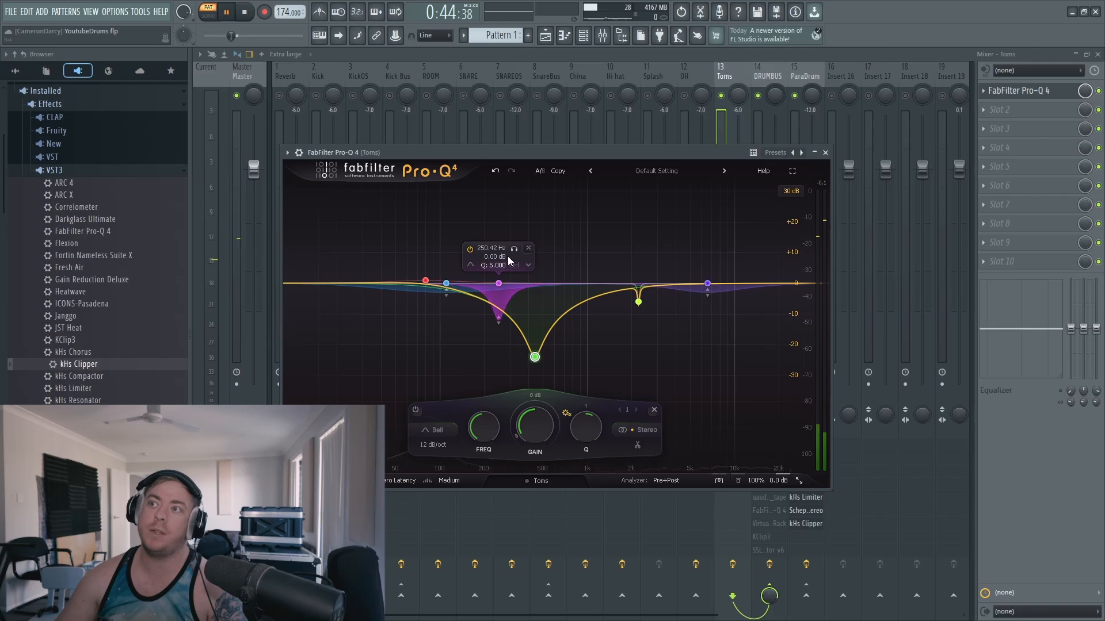
click(514, 249)
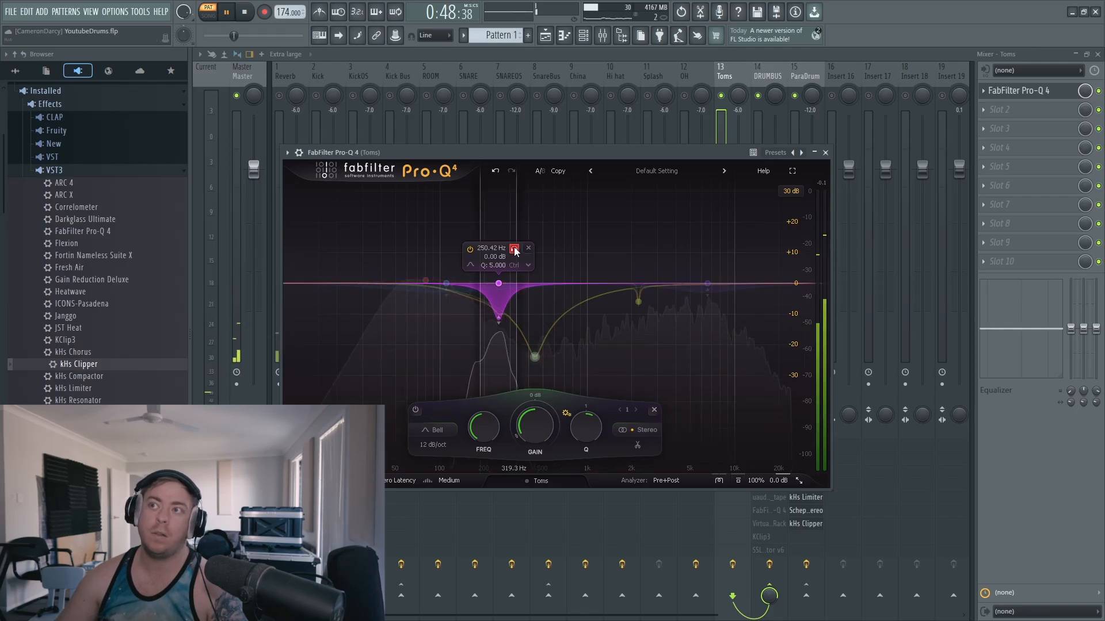
click(514, 248)
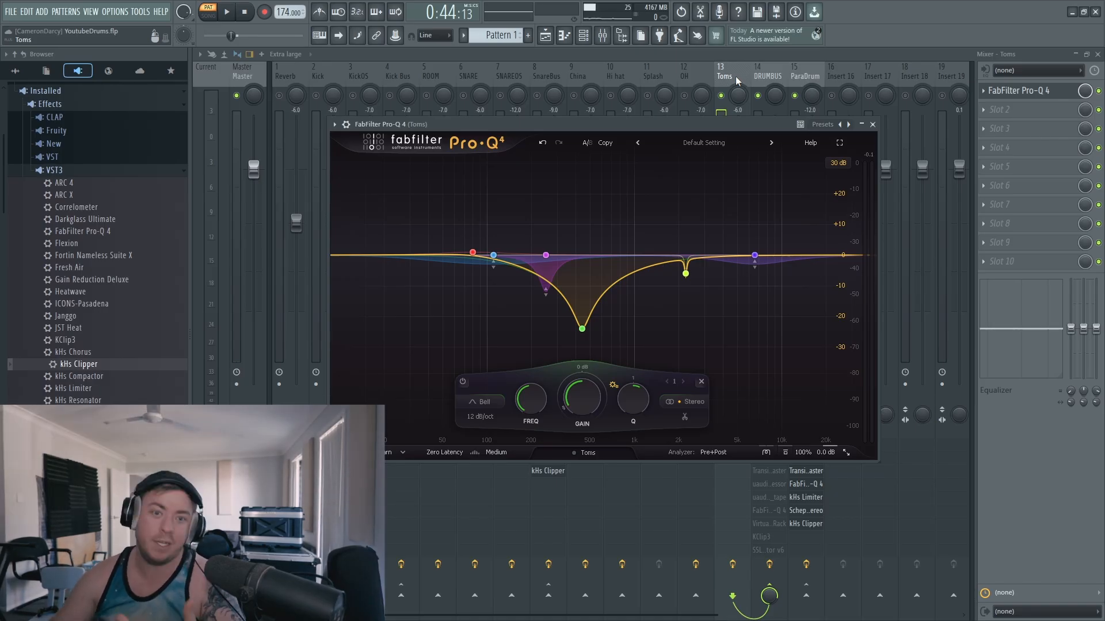
key(Escape)
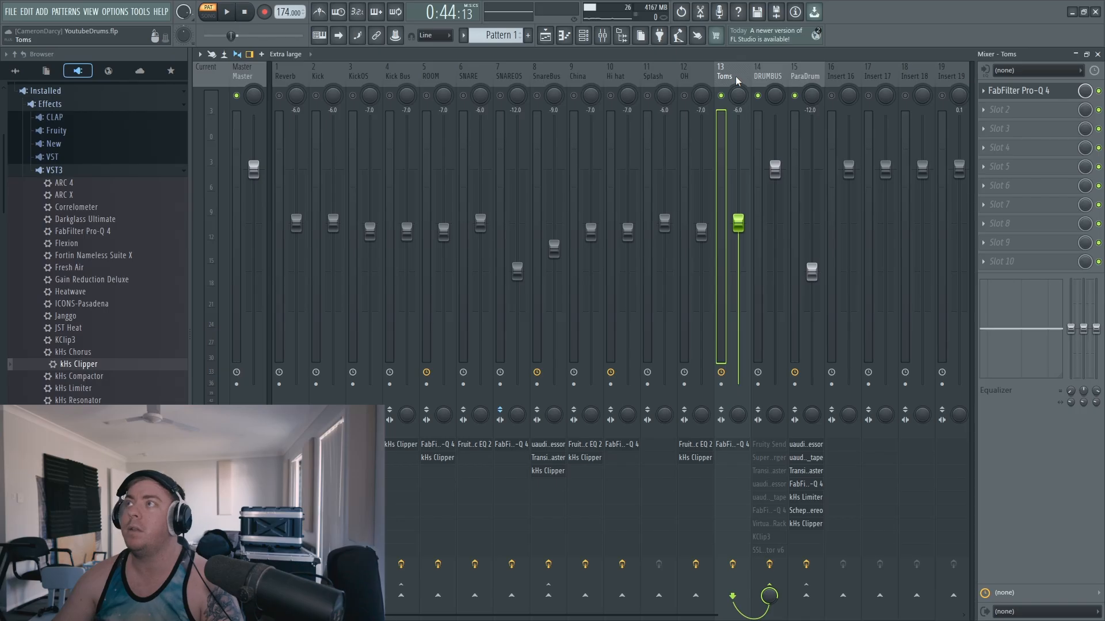
Unsolo the mixer tracks and leave only Fruity Send enabled in the DRUMBUS effect chain
click(764, 73)
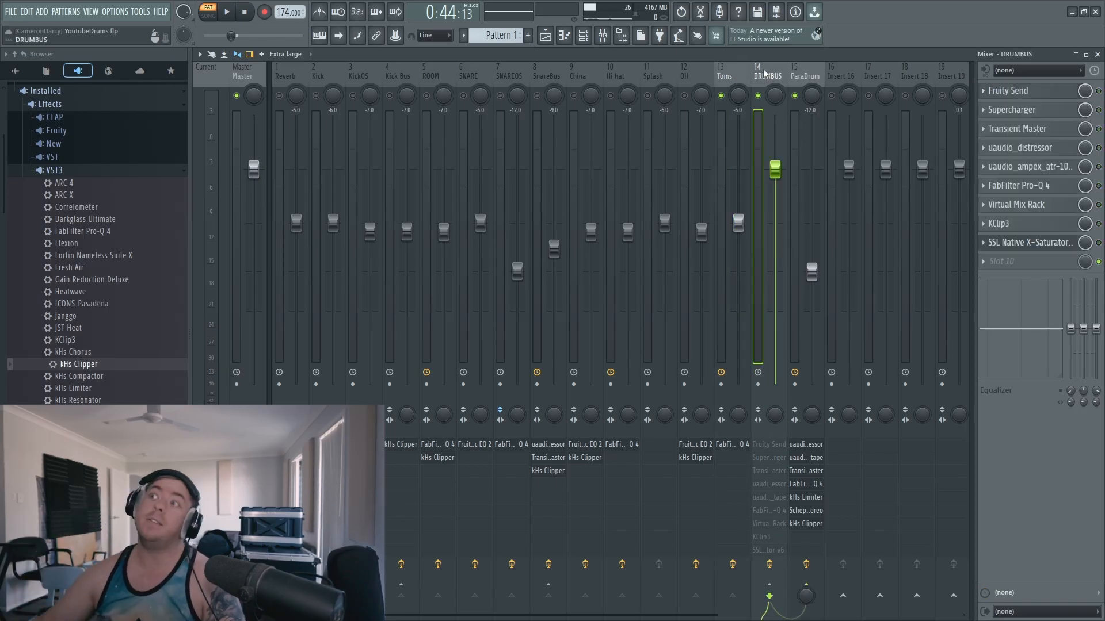
key(s)
click(793, 74)
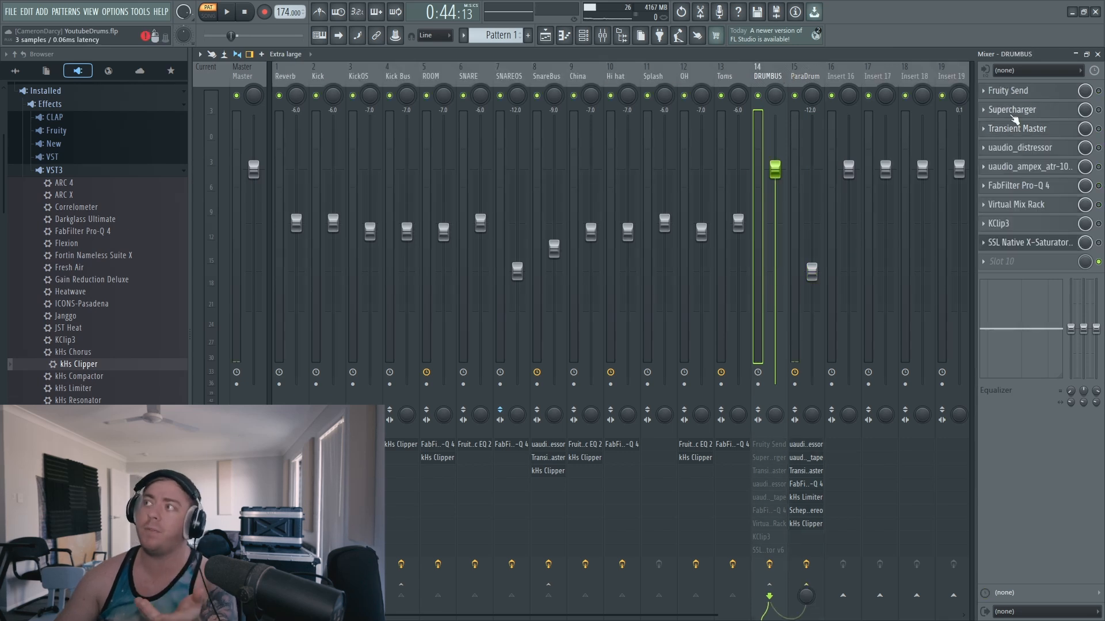
click(1099, 92)
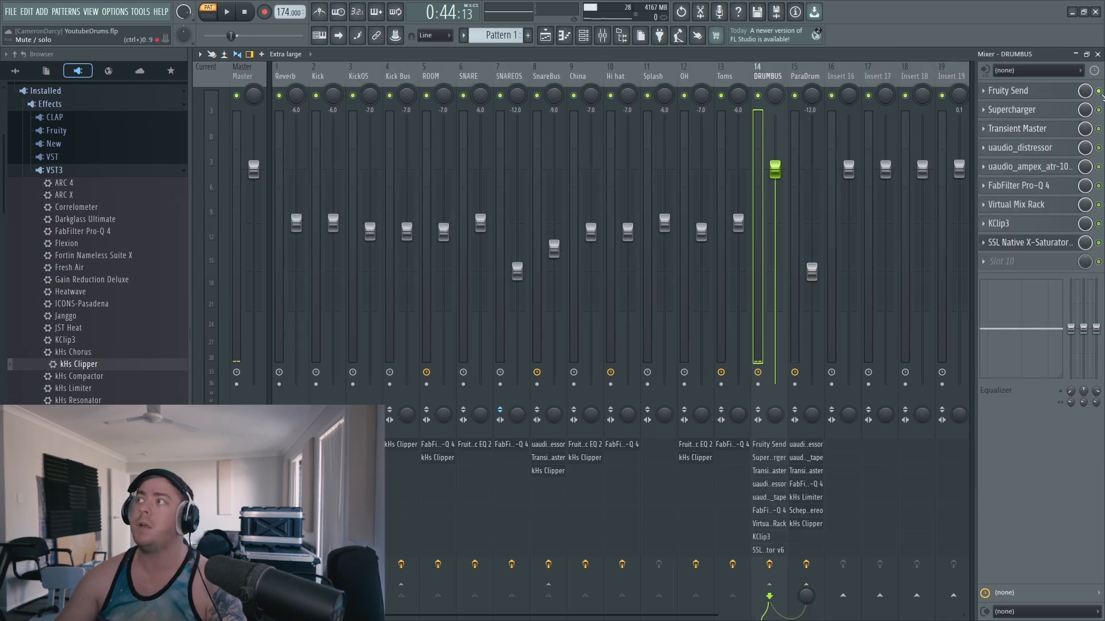
ctrl+click(1099, 92)
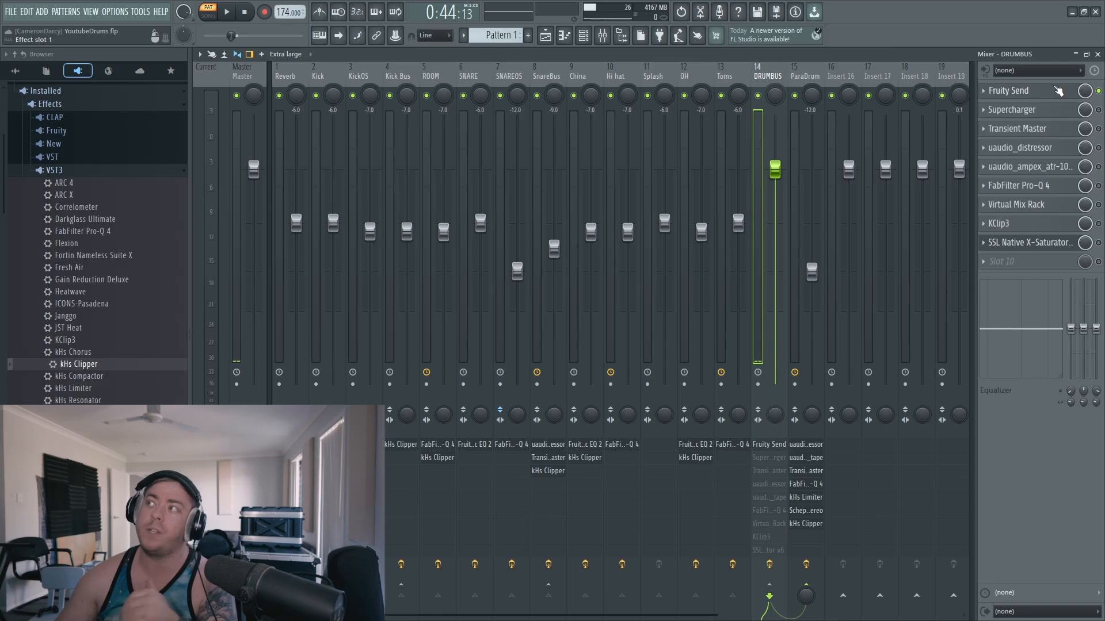
Examine DRUMBUS's Fruity Send settings and compare the effect chains of the ParaDrum and DRUMBUS tracks
click(1057, 91)
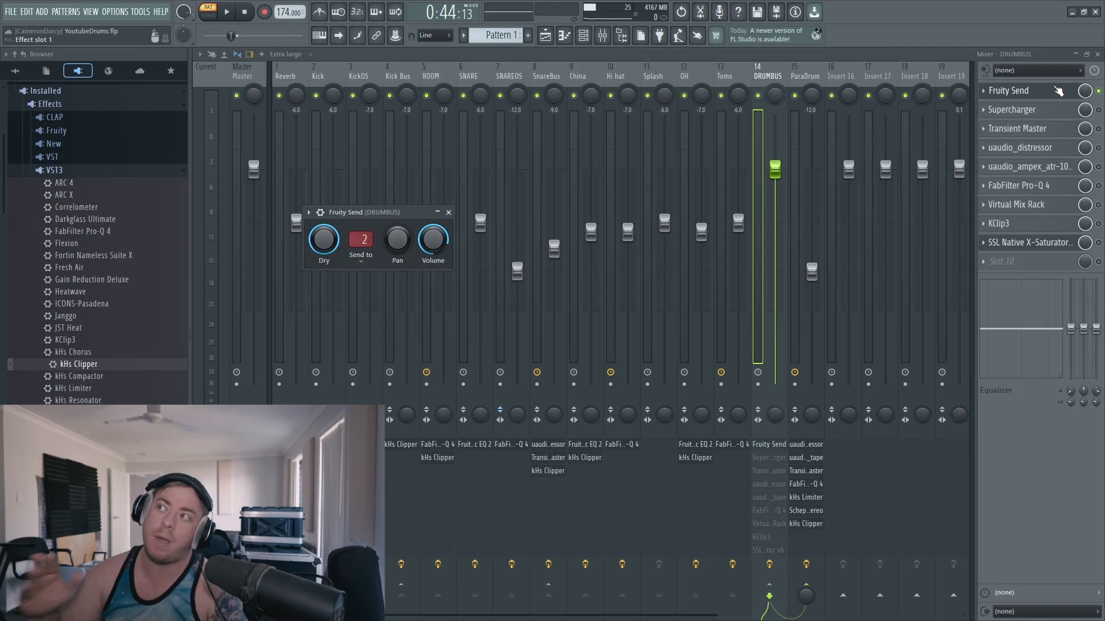
click(813, 82)
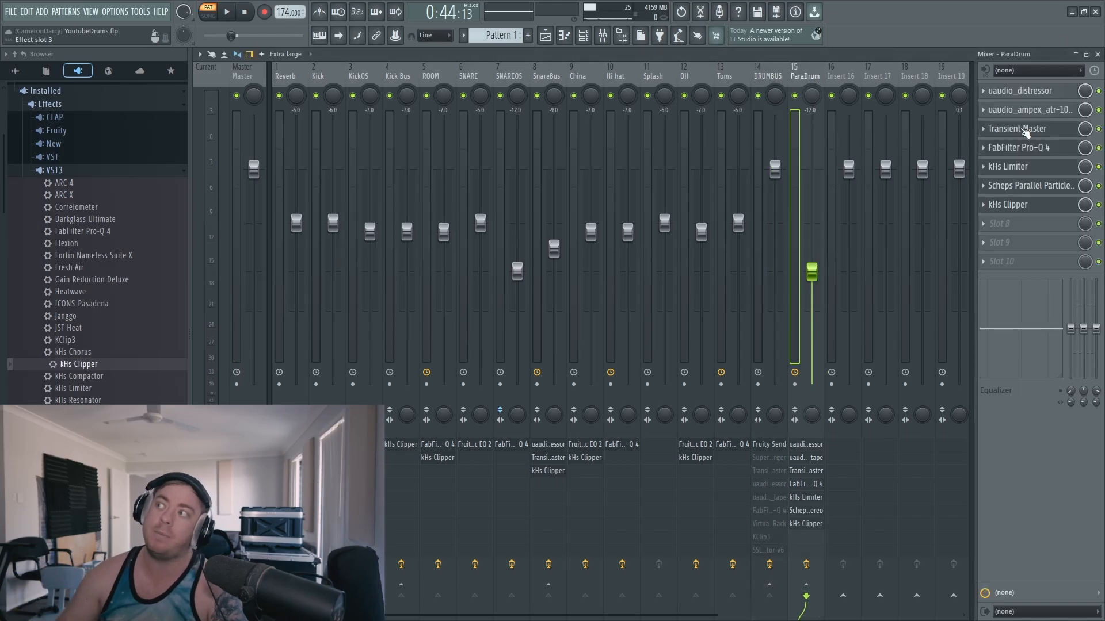
key(Left)
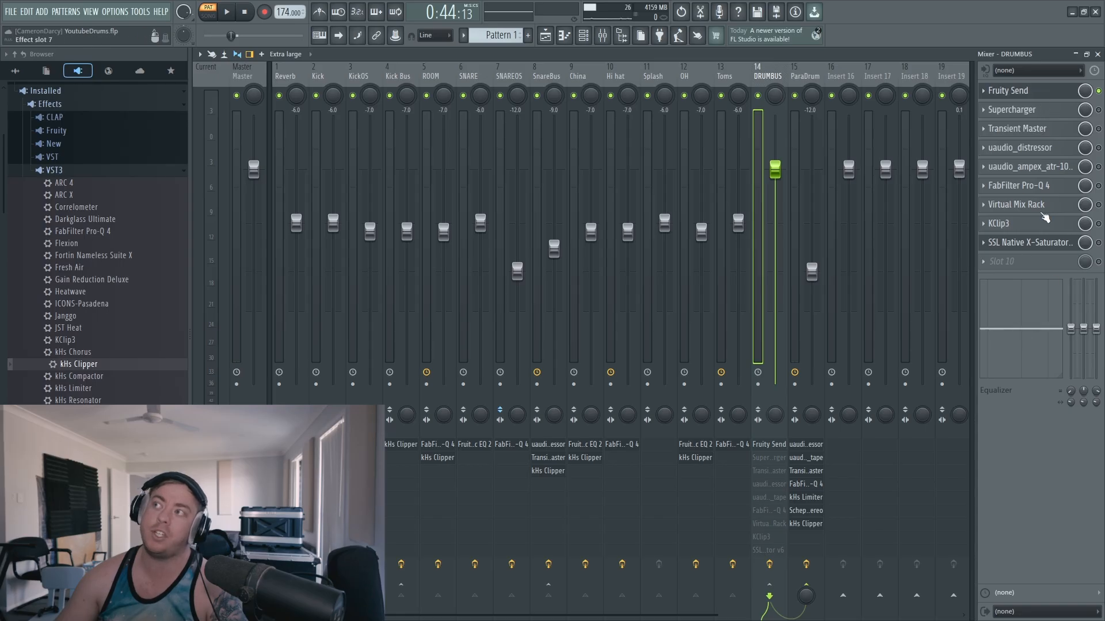
click(802, 75)
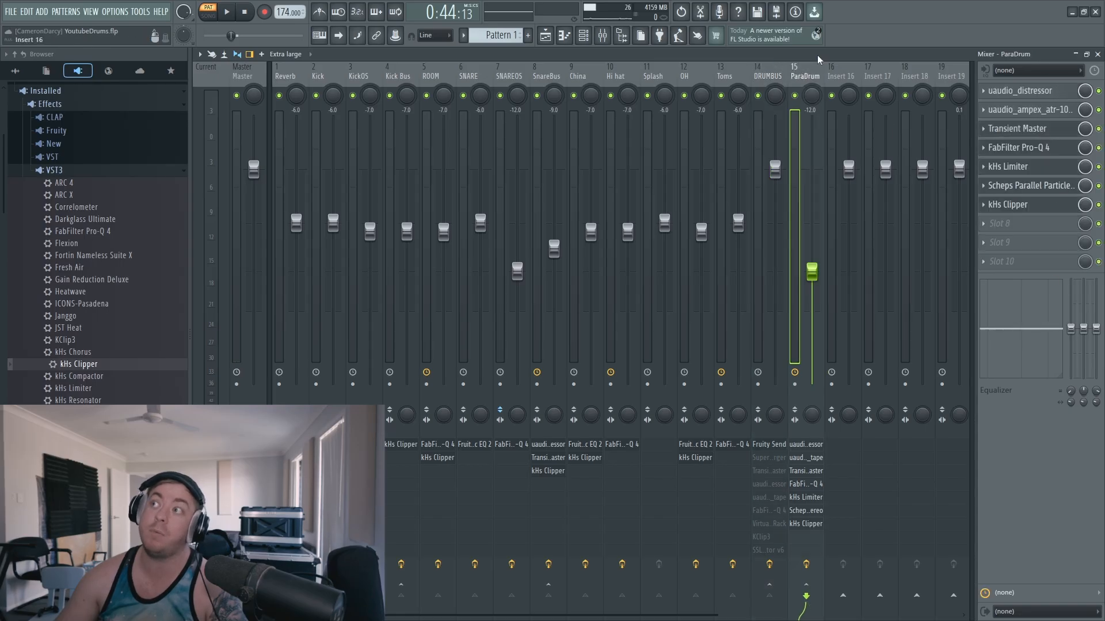
click(785, 76)
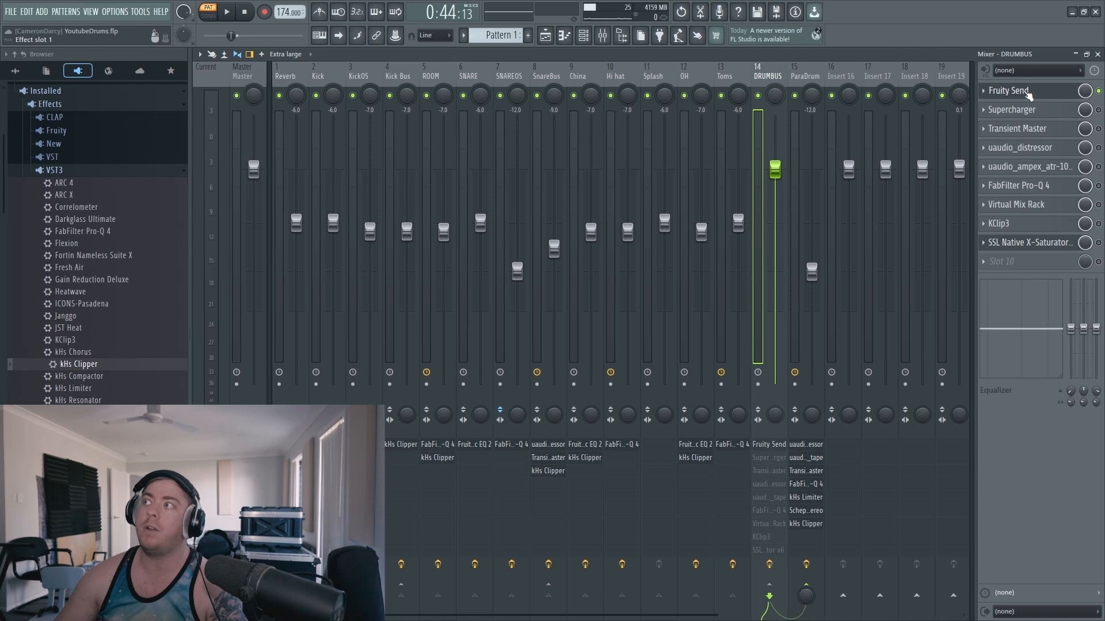
Examine the DRUMBUS Fruity Send, reselect ParaDrum as its destination, and compare the ParaDrum and DRUMBUS tracks
click(1018, 91)
click(776, 80)
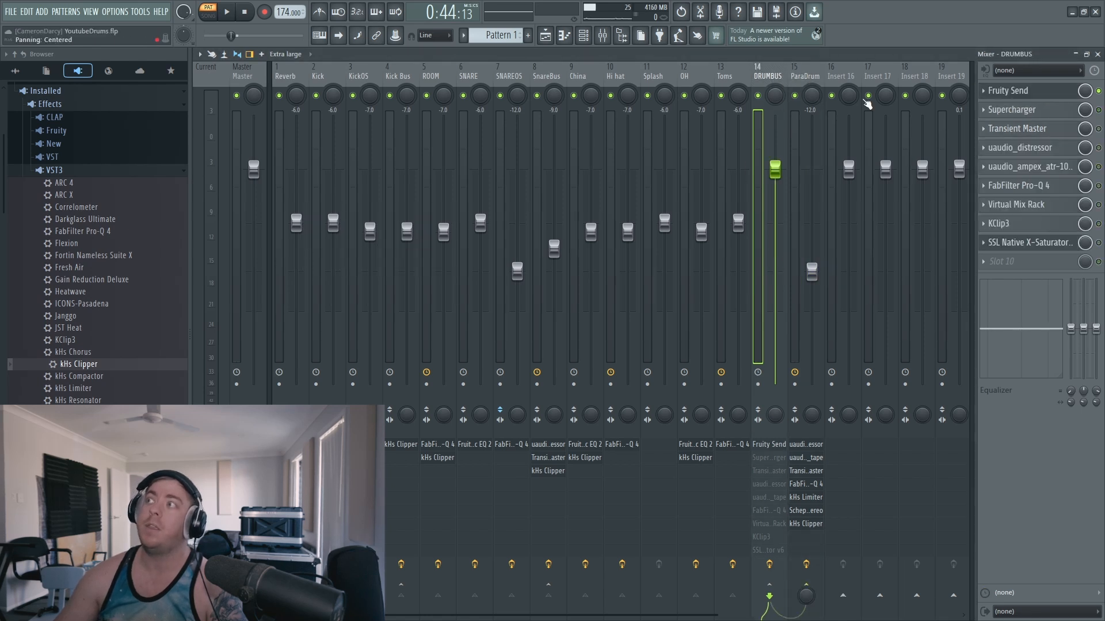
click(1008, 91)
click(363, 240)
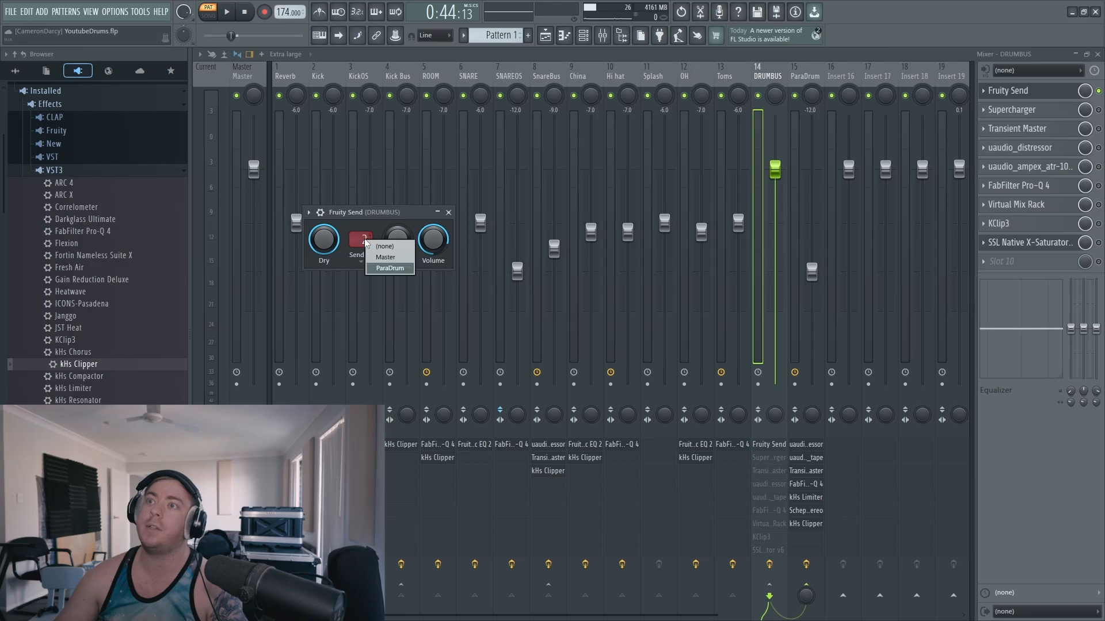
click(399, 269)
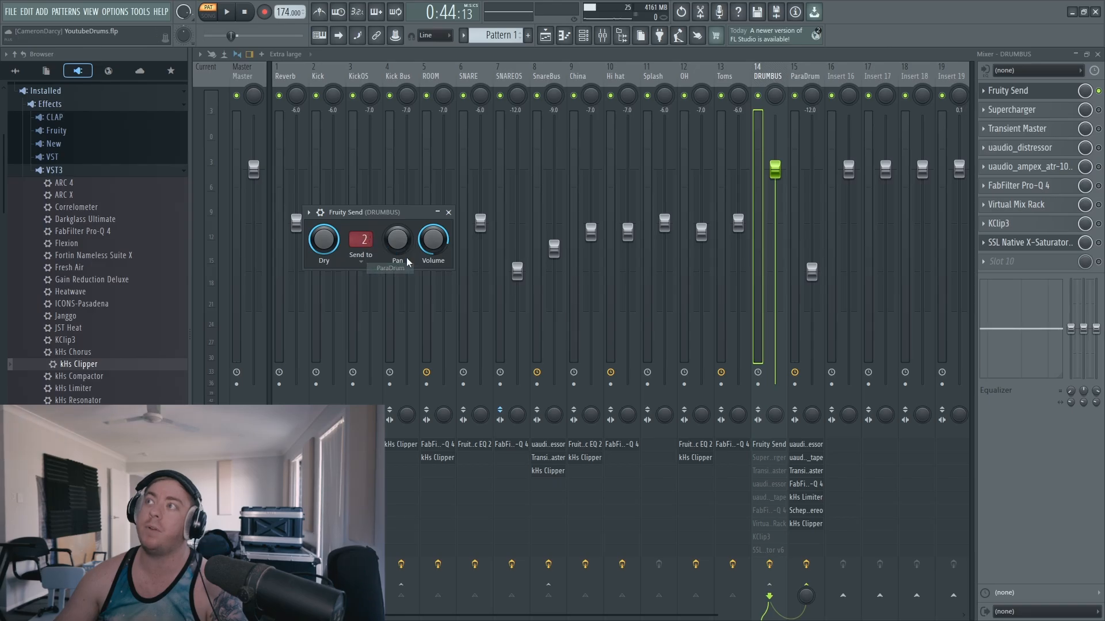
click(798, 78)
click(765, 78)
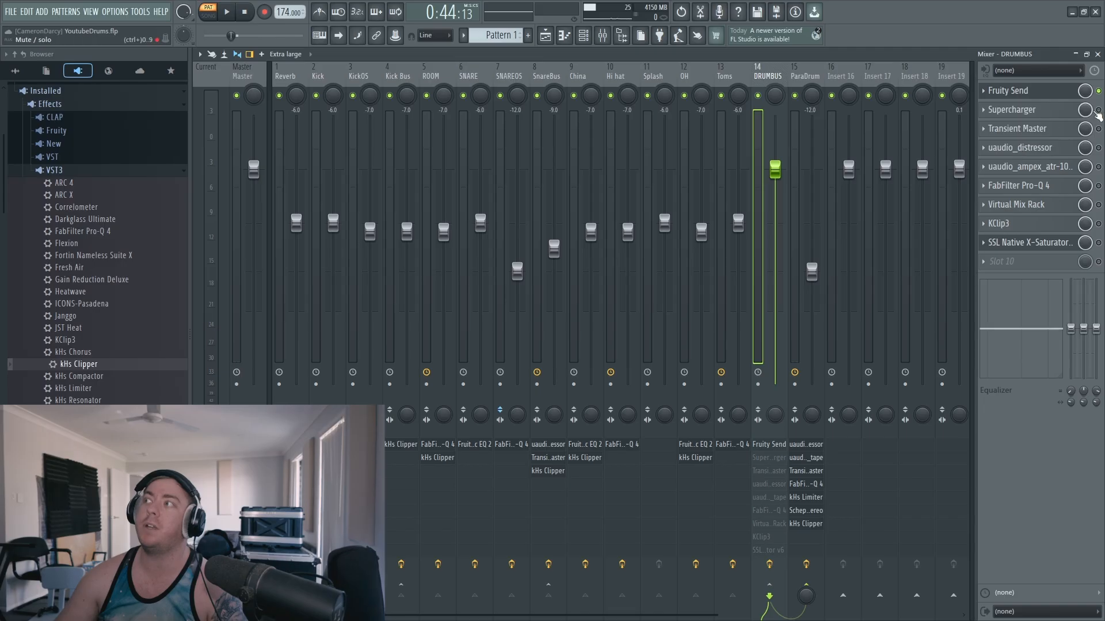
Enable Supercharger in the DRUMBUS effect chain and examine its Drumbus preset settings
click(1017, 111)
drag(545, 173, 590, 140)
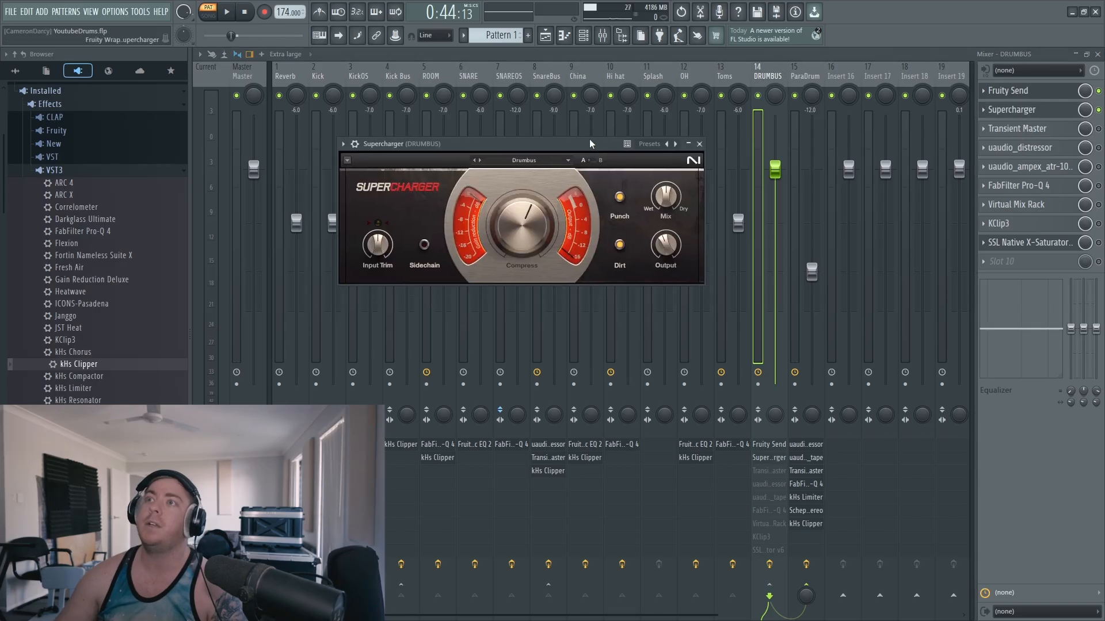
mouse_move(518, 209)
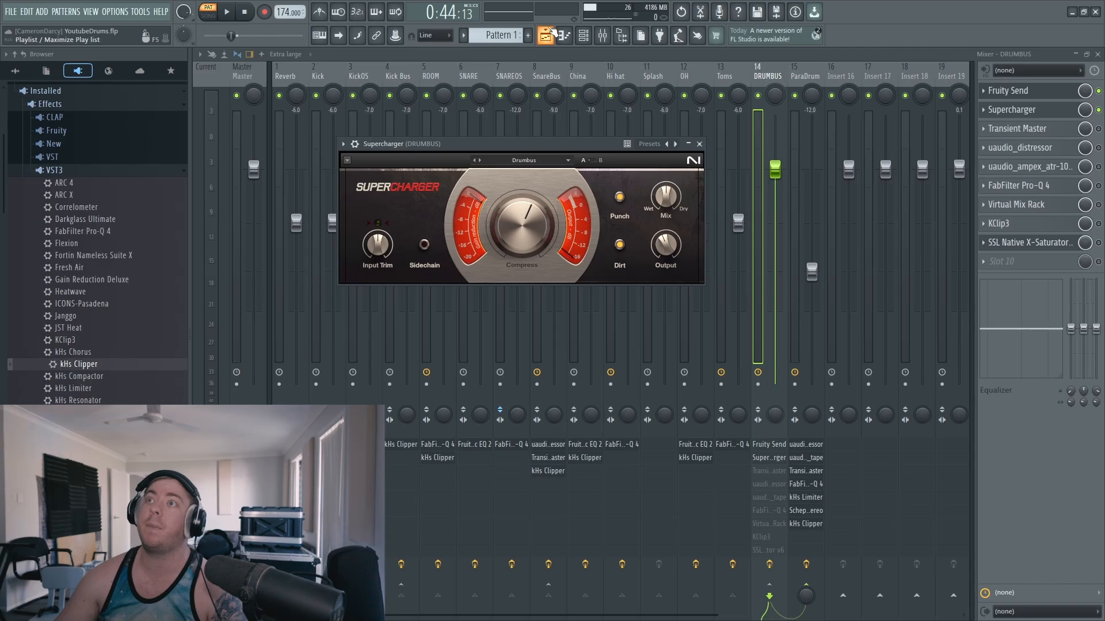
Play the drum arrangement, look over its pattern notes, and audition the DRUMBUS track with Supercharger bypassed
click(547, 33)
key(space)
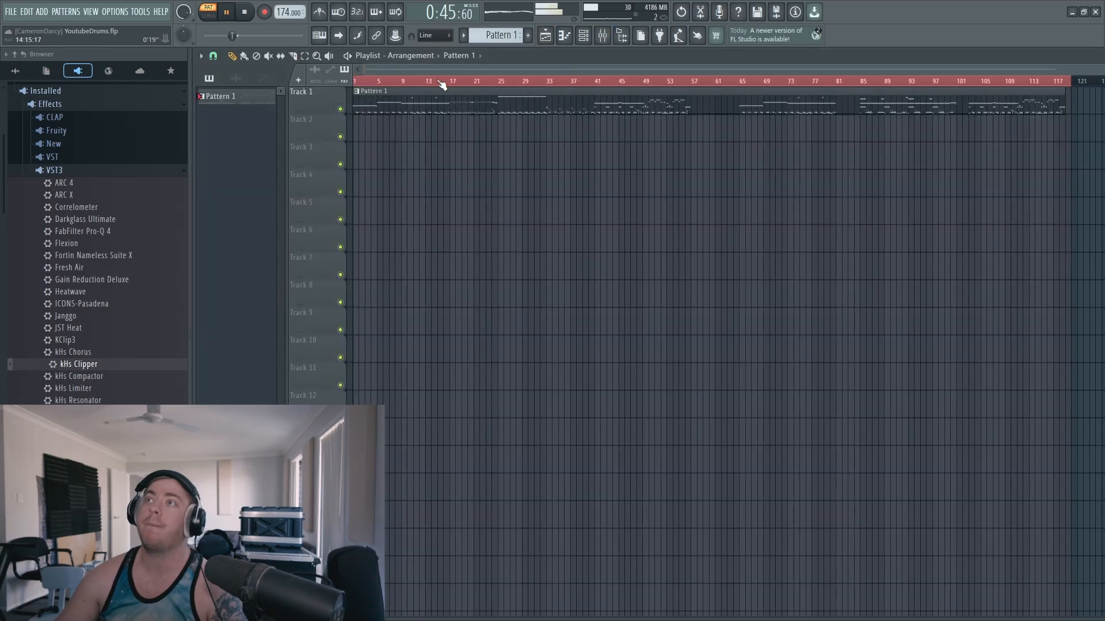
click(564, 35)
scroll(574, 141, down, 2)
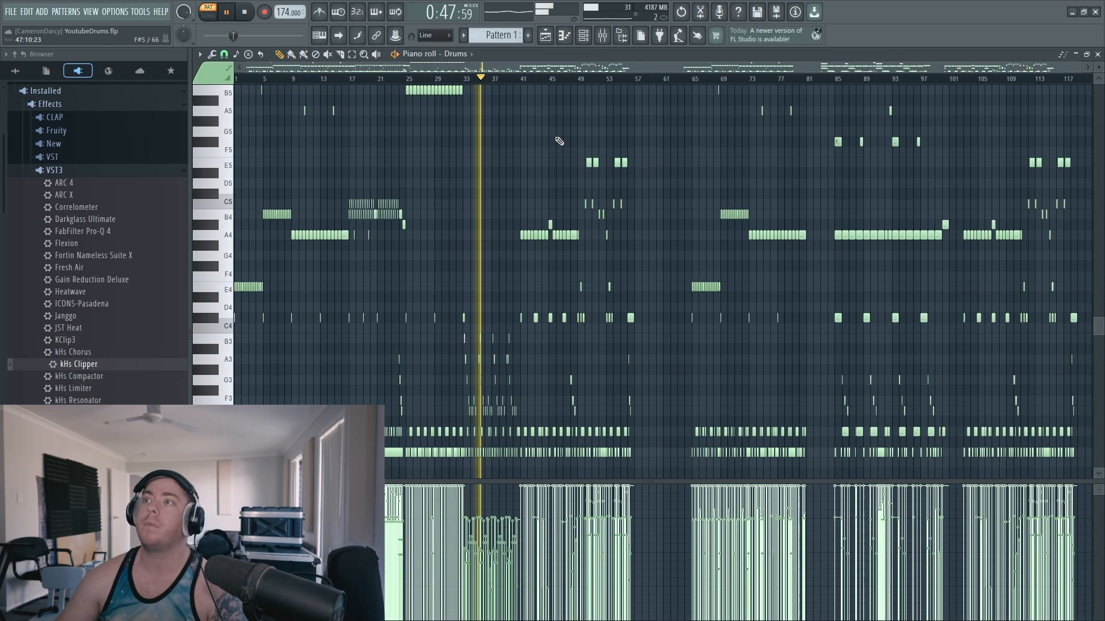
click(602, 35)
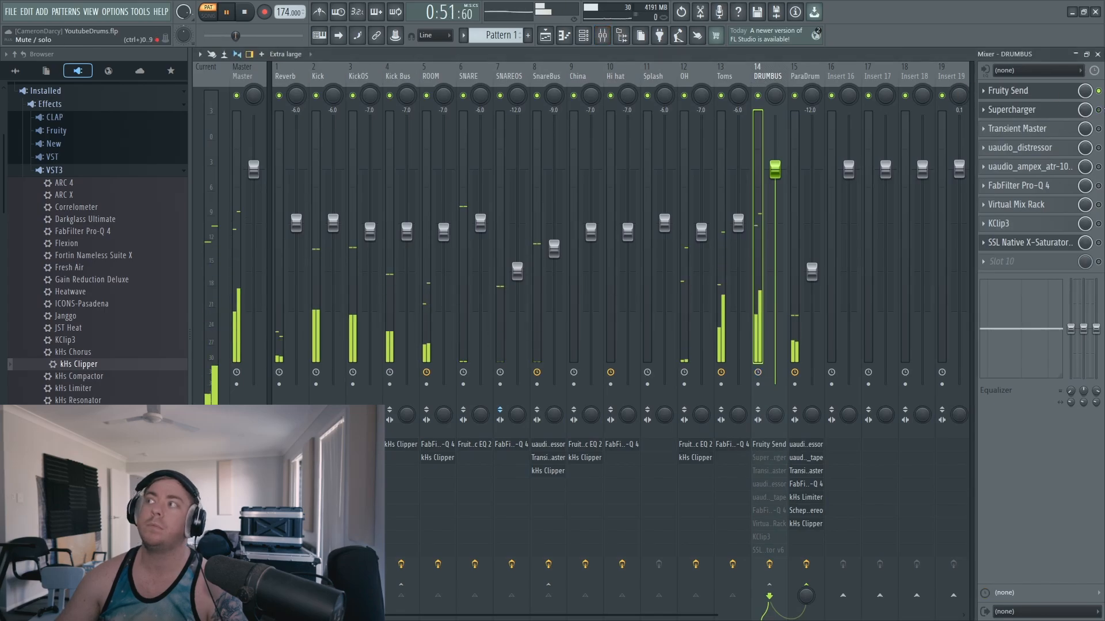
click(1099, 109)
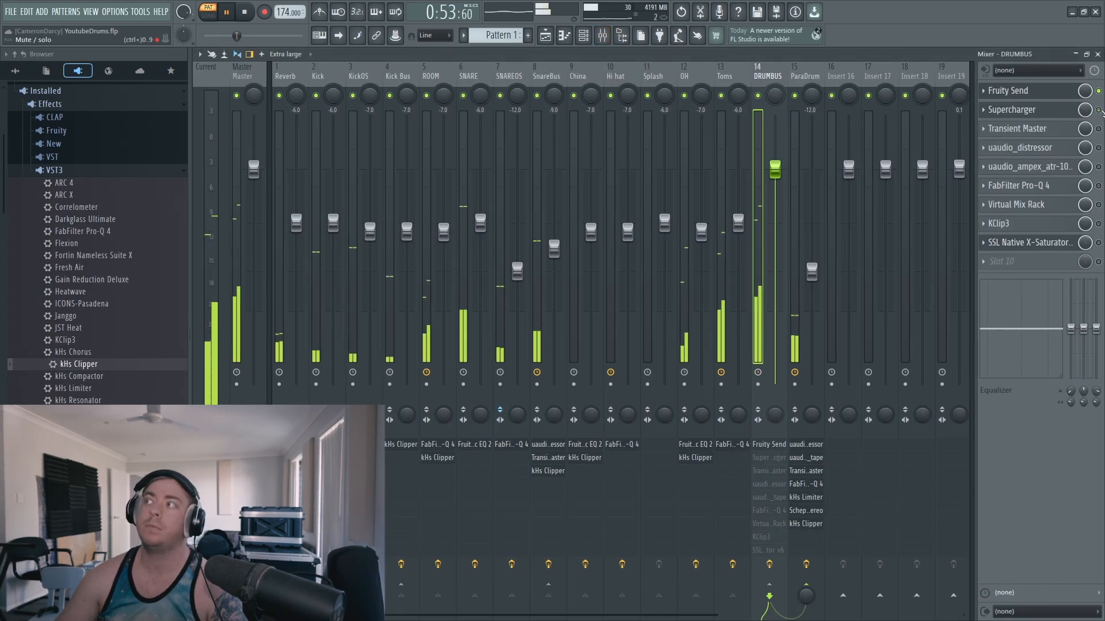
Audition the DRUMBUS track with Supercharger enabled, stop playback, and check its output level setting
click(1029, 110)
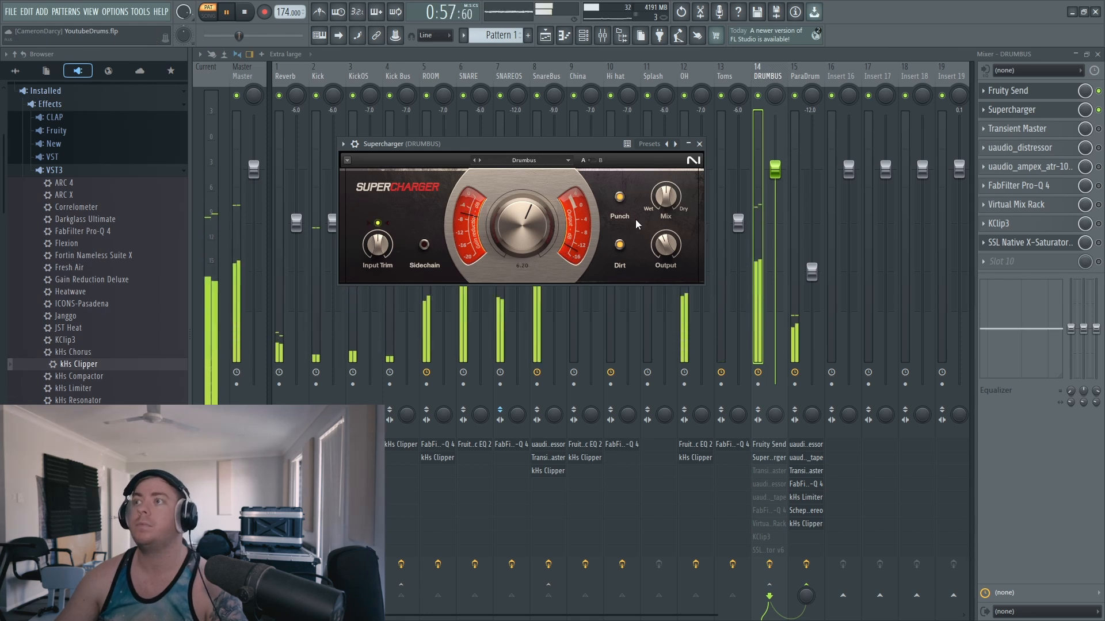
click(254, 12)
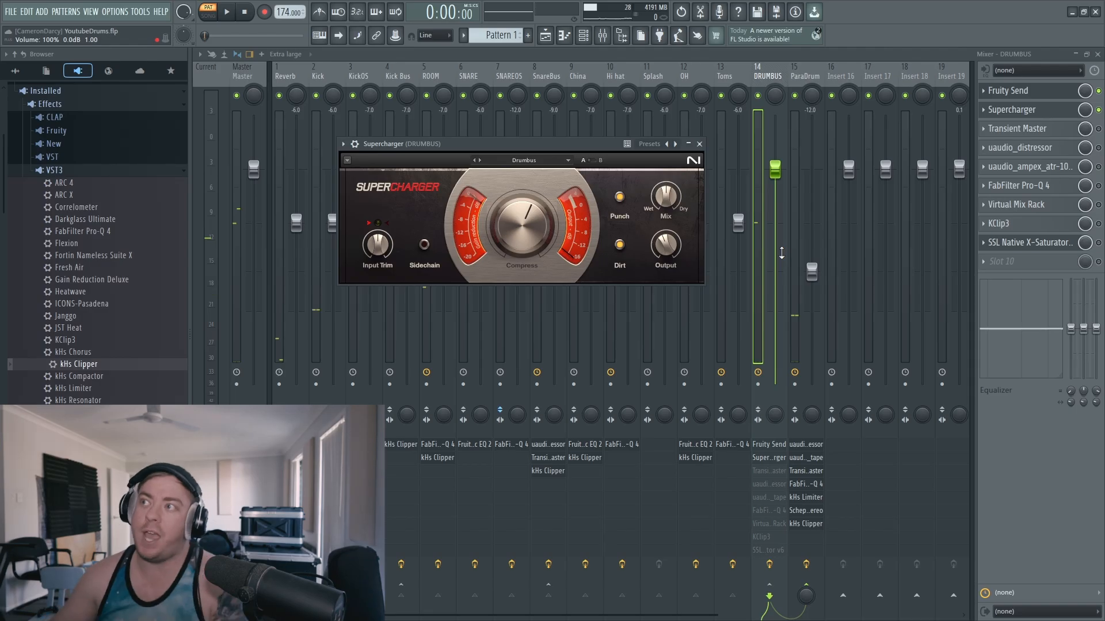
mouse_move(675, 249)
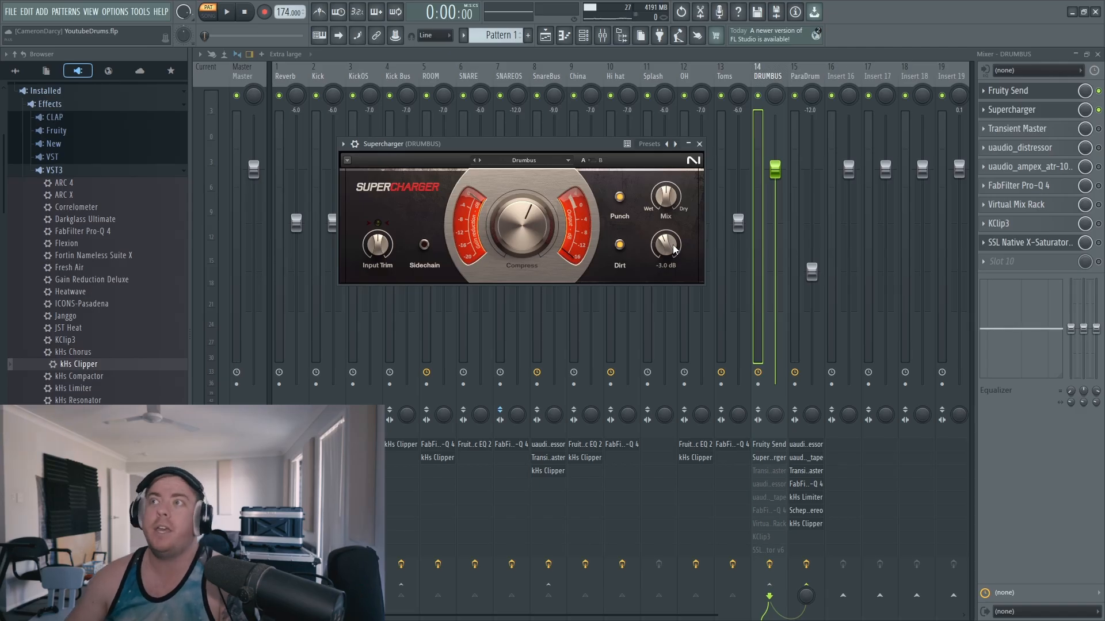
drag(589, 144, 631, 122)
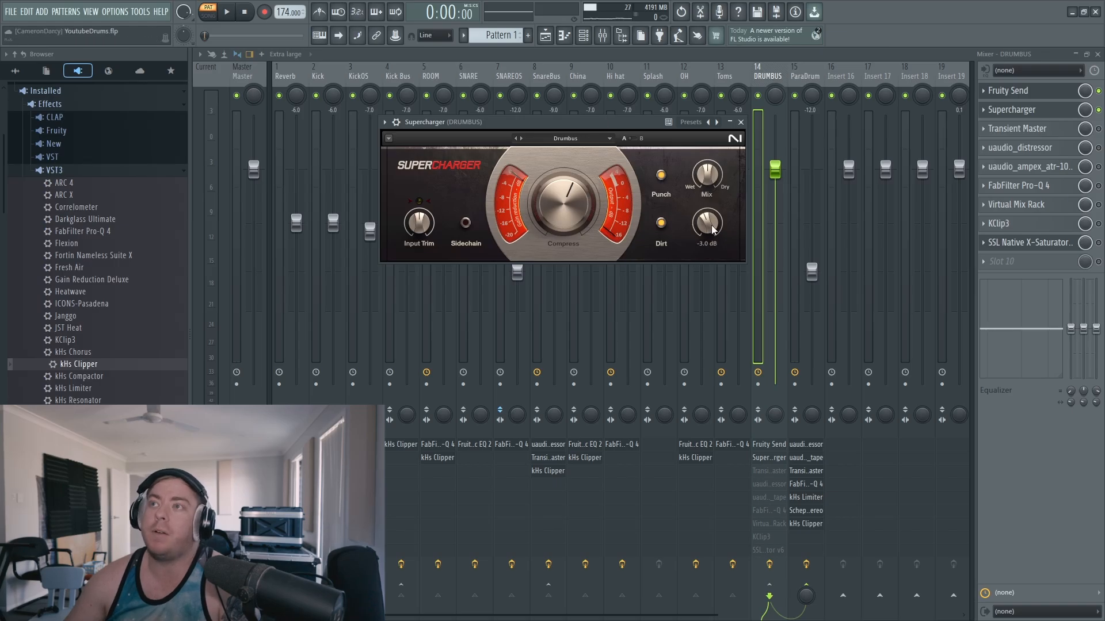
Enable Transient Master in the DRUMBUS effect chain and examine its sustain setting
click(1098, 129)
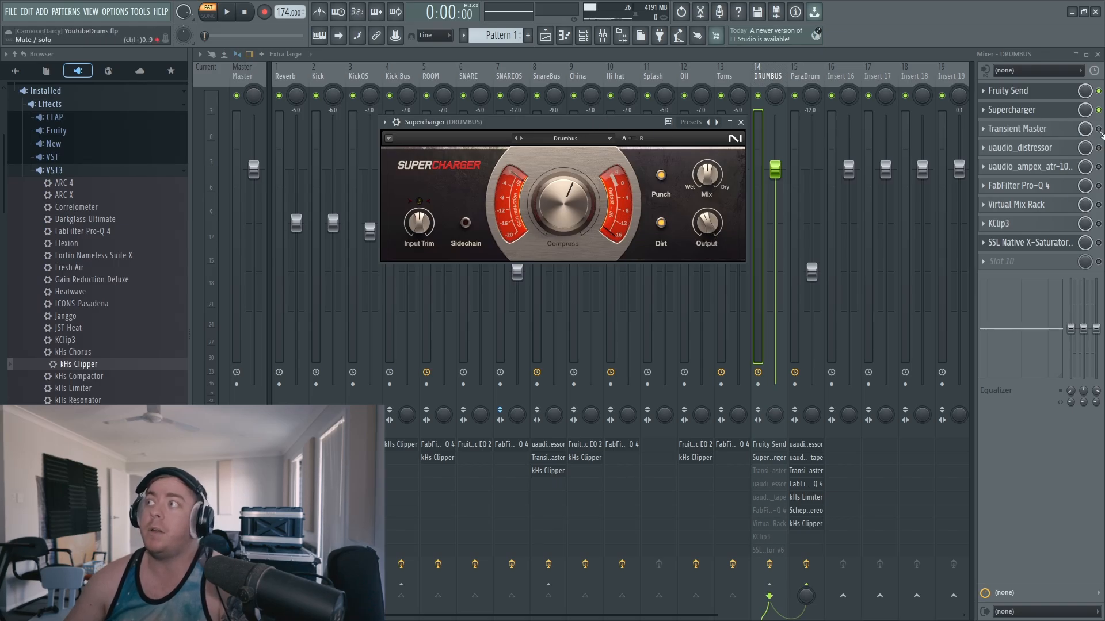
click(1062, 132)
drag(611, 141, 599, 141)
mouse_move(589, 235)
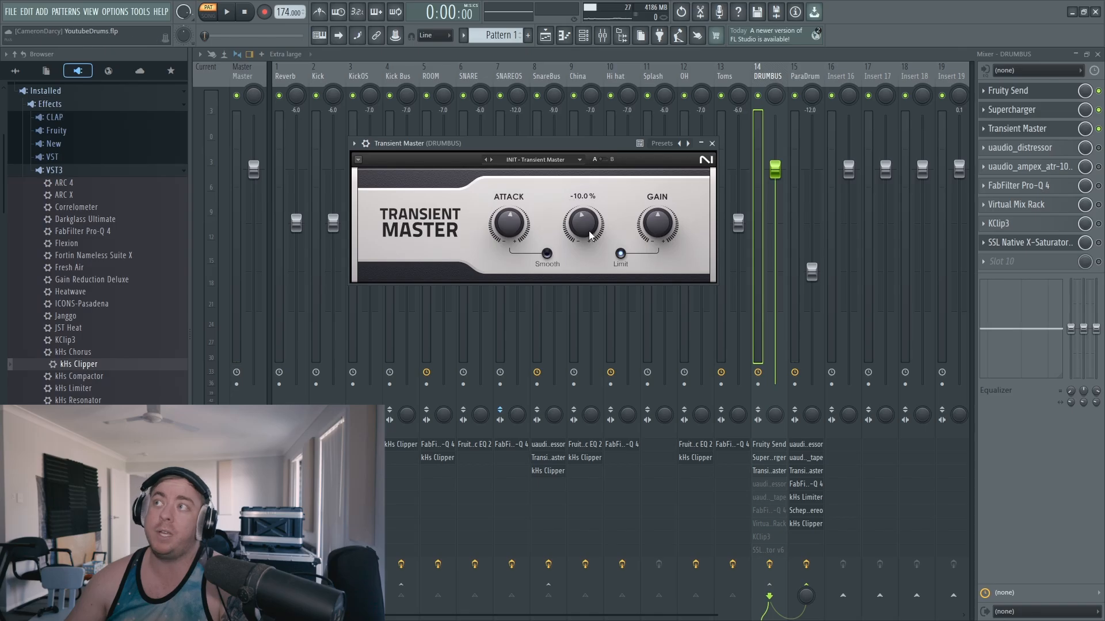
Check the ParaDrum track's effect chain and reopen Transient Master on DRUMBUS
click(807, 70)
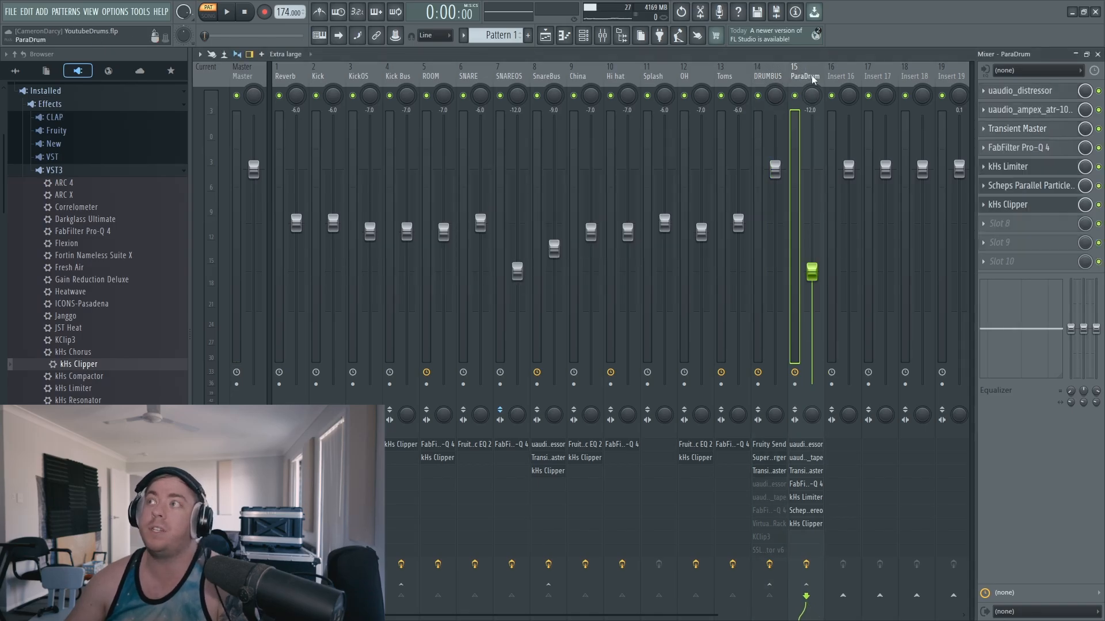
click(758, 84)
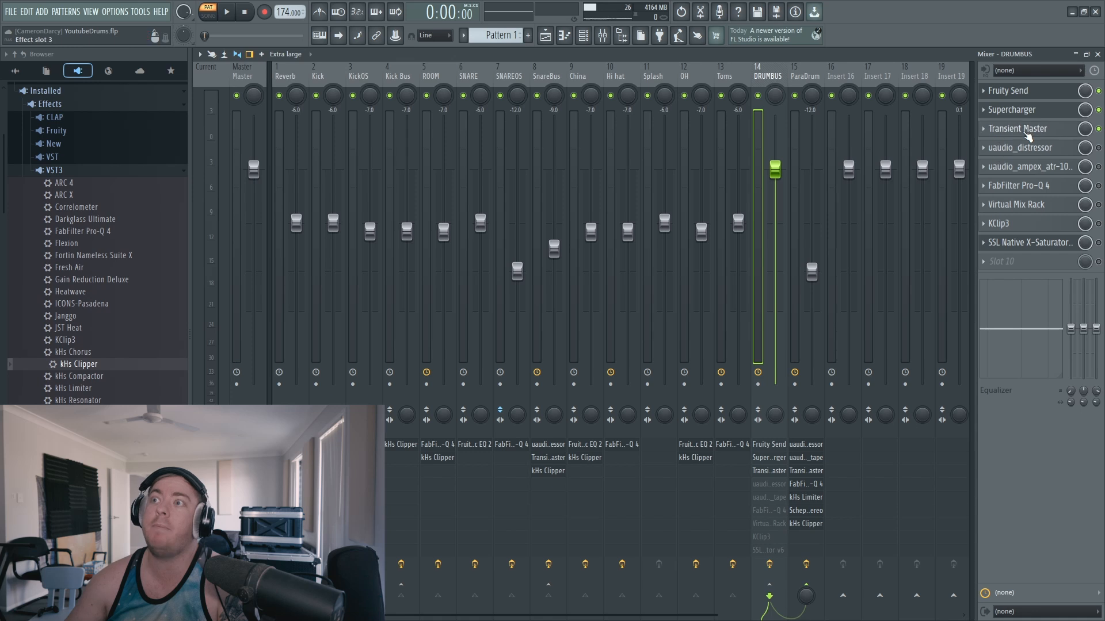
click(1007, 128)
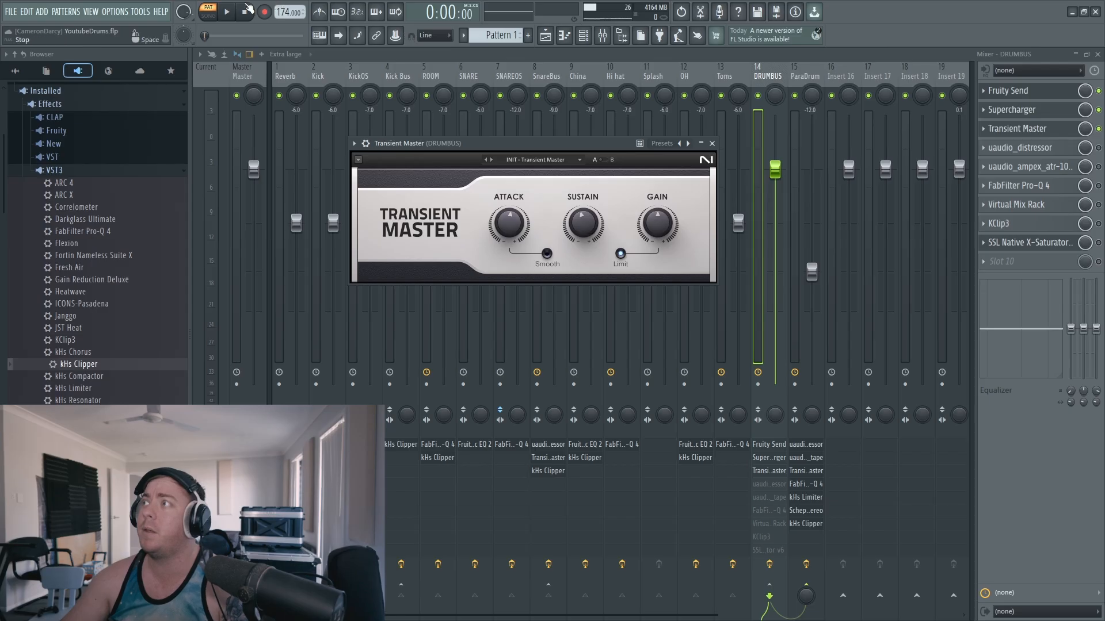
Compare the drums during playback with DRUMBUS's Transient Master bypassed and enabled, and stop playback
key(space)
click(1098, 128)
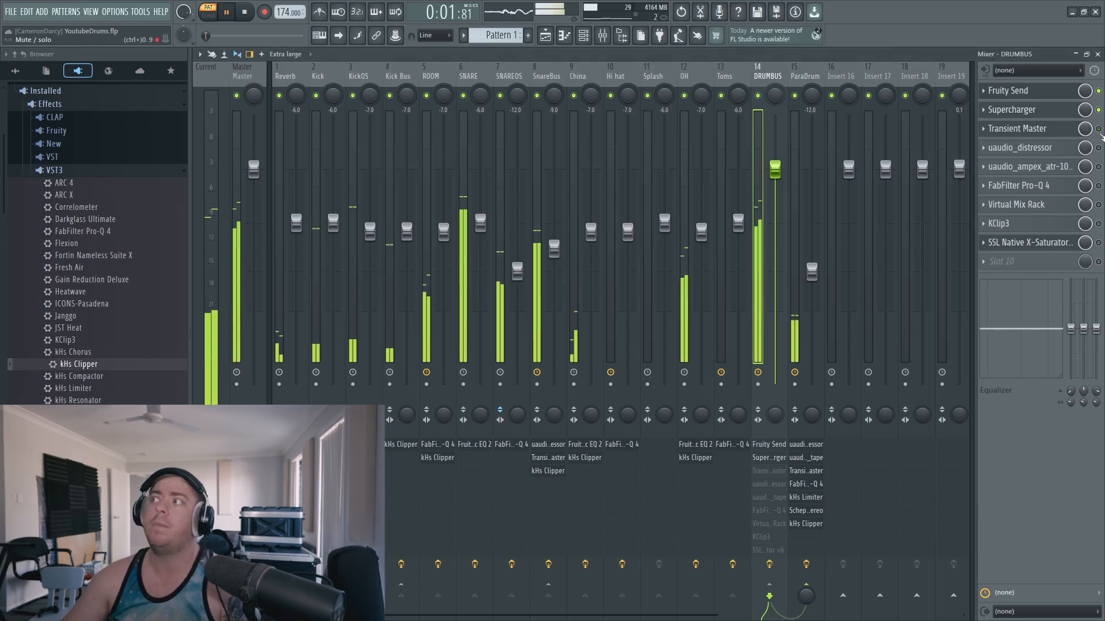
click(1099, 128)
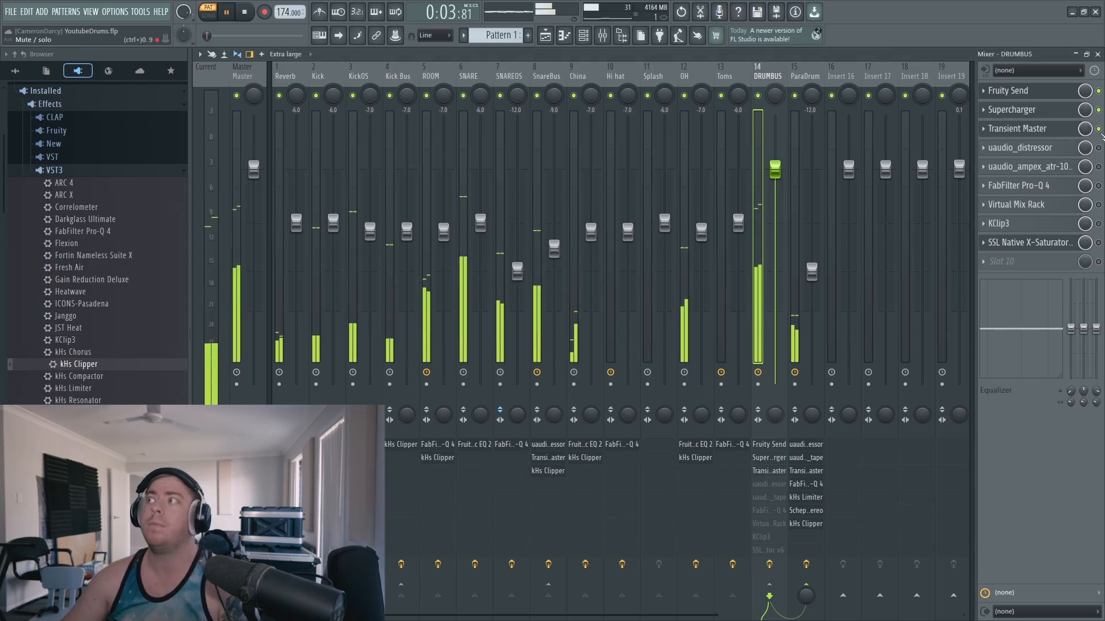
key(space)
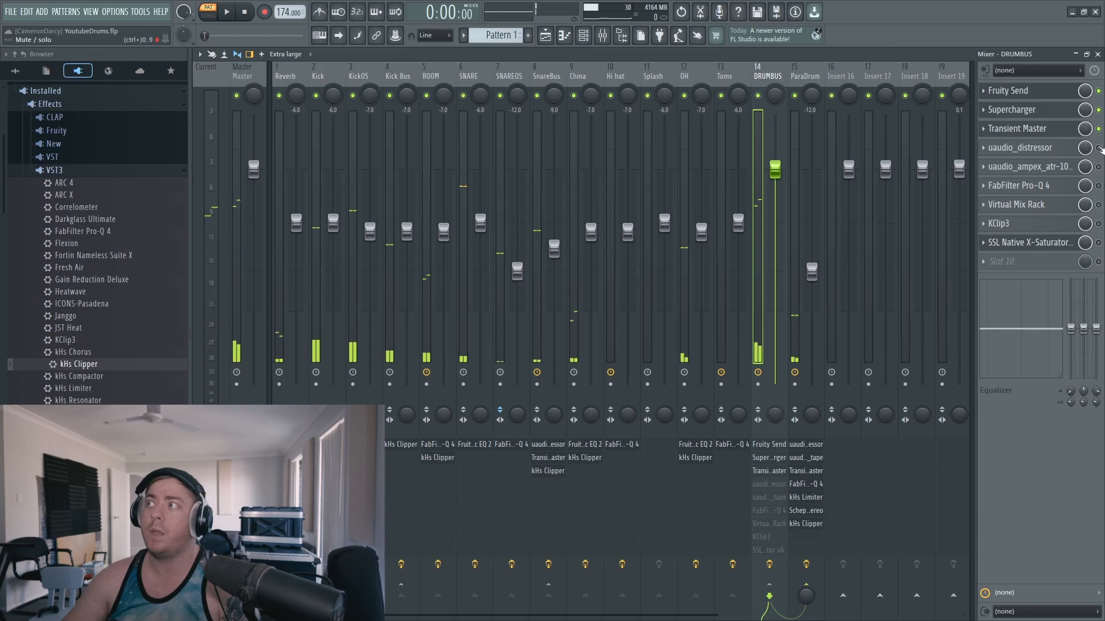
Enable the Distressor on DRUMBUS and check it during playback, and inspect and enable the Ampex ATR-102 tape effect
click(1062, 152)
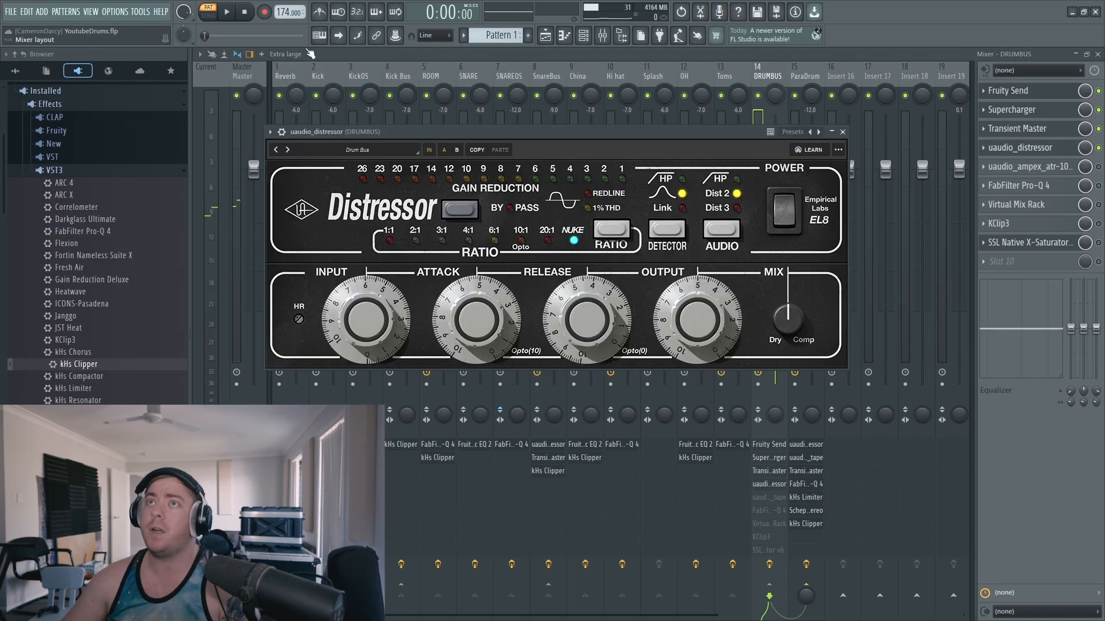
click(228, 14)
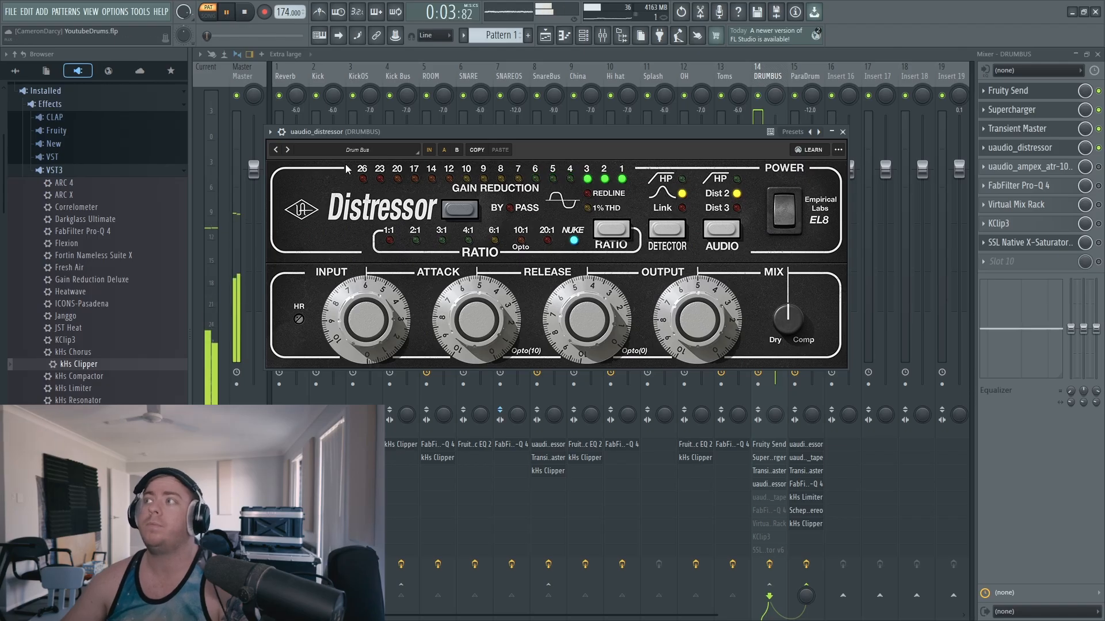
click(1099, 148)
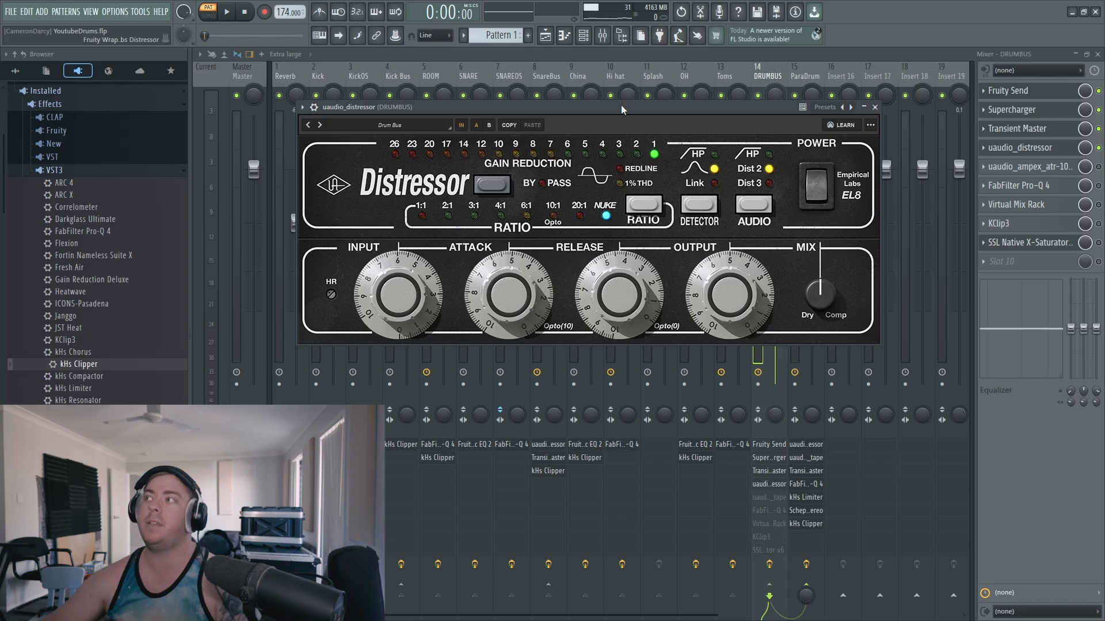
click(1029, 166)
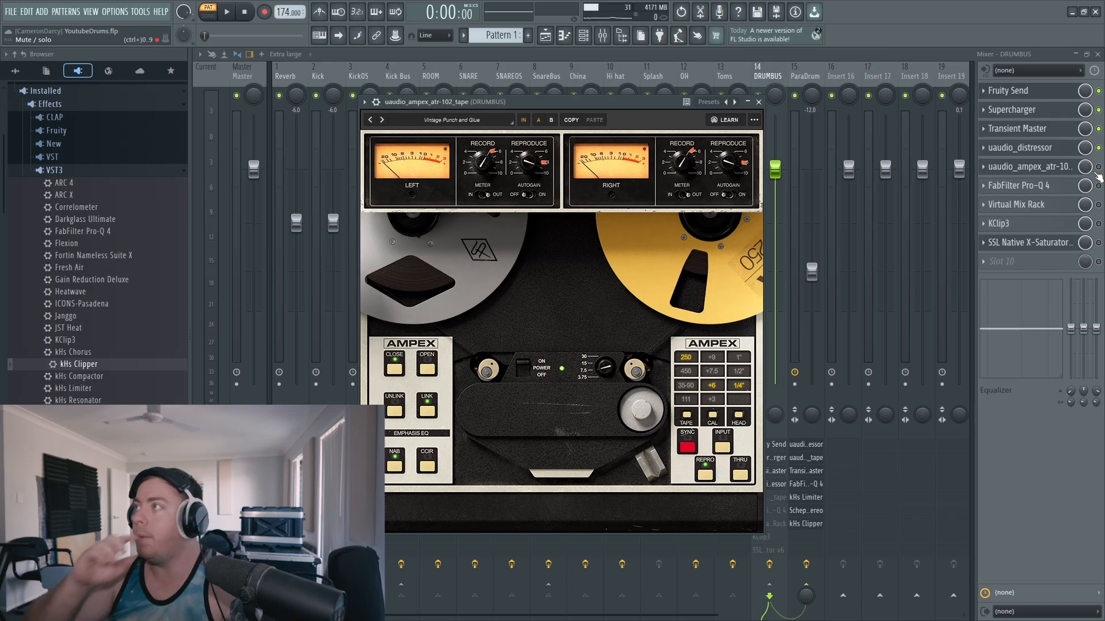
click(1098, 168)
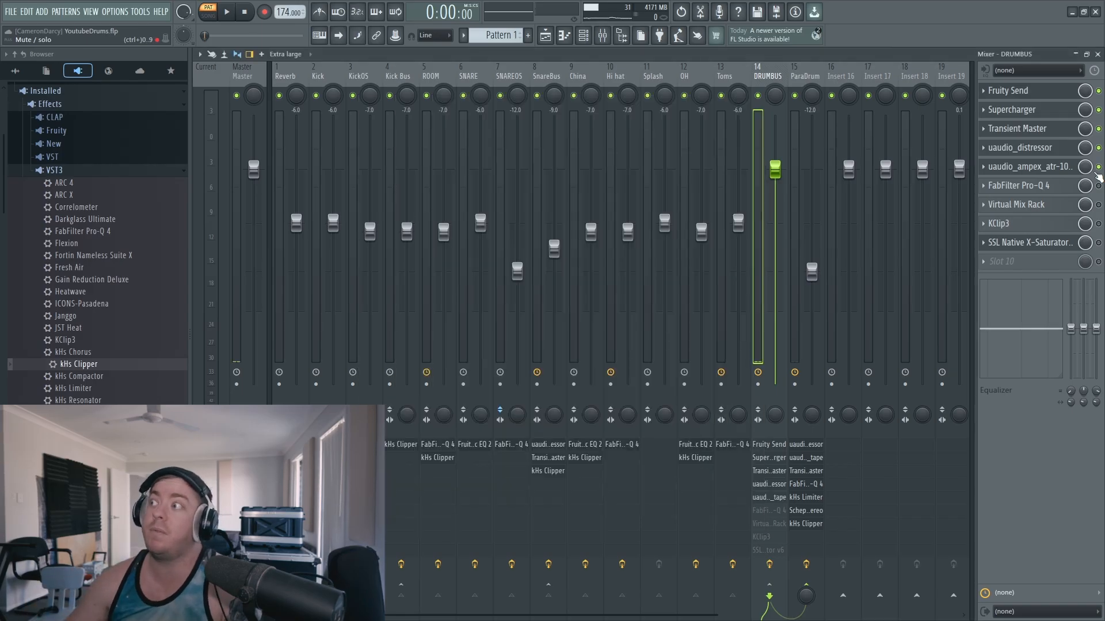
Enable FabFilter Pro-Q 4 and slot 10 in the DRUMBUS effect chain, and open the EQ
click(1102, 262)
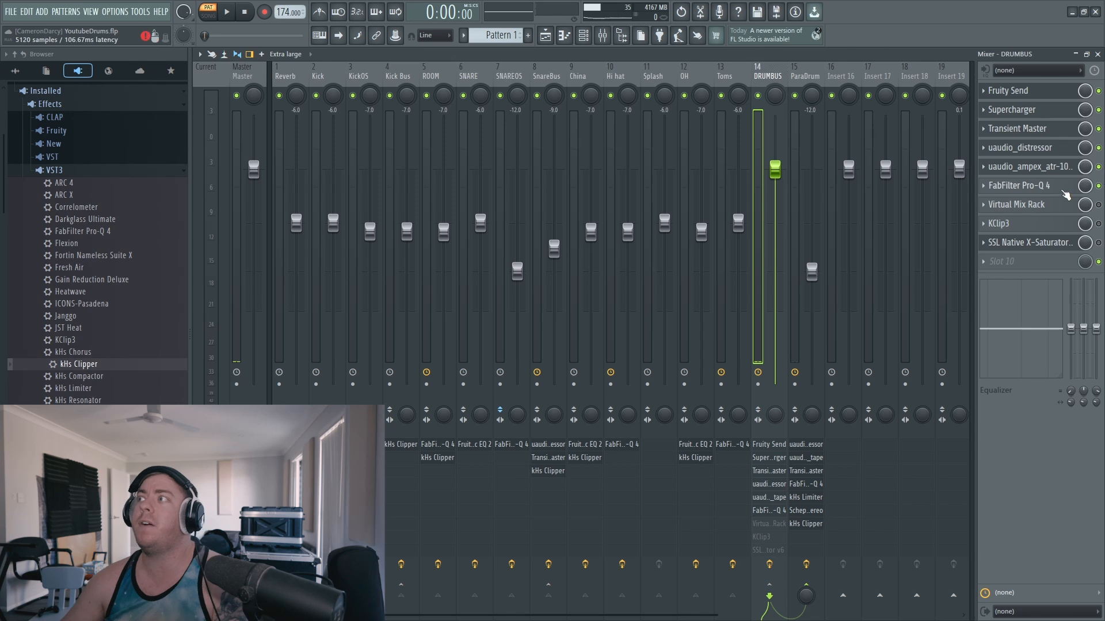
click(1062, 186)
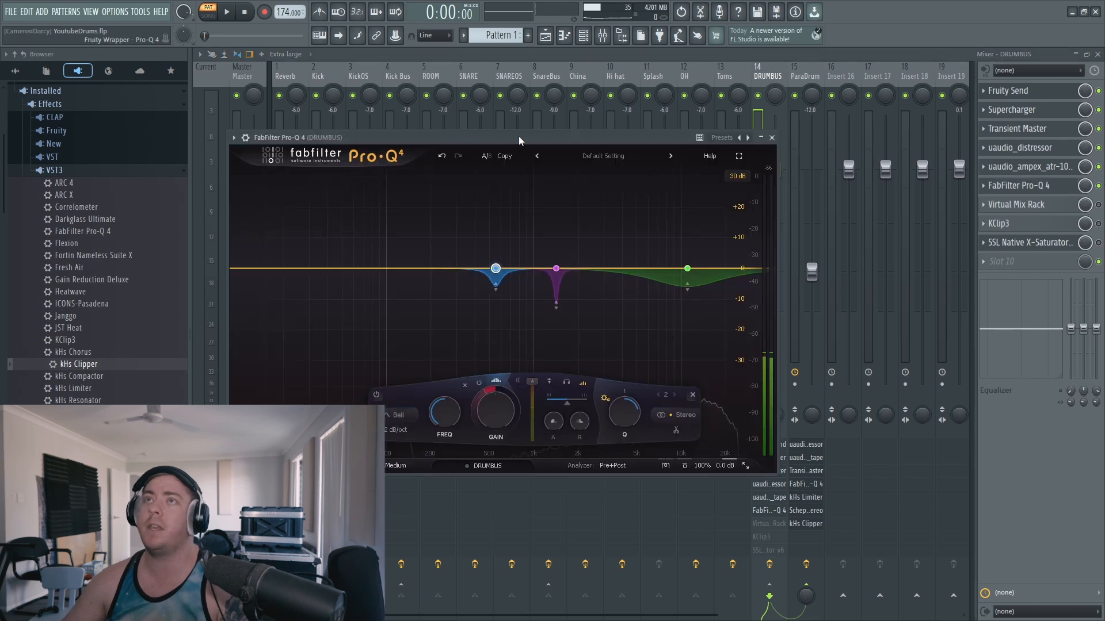
drag(519, 135, 502, 112)
Audition the 552 Hz and 1420 Hz bands of the DRUMBUS Pro-Q 4 in isolation during playback, and stop playback
key(space)
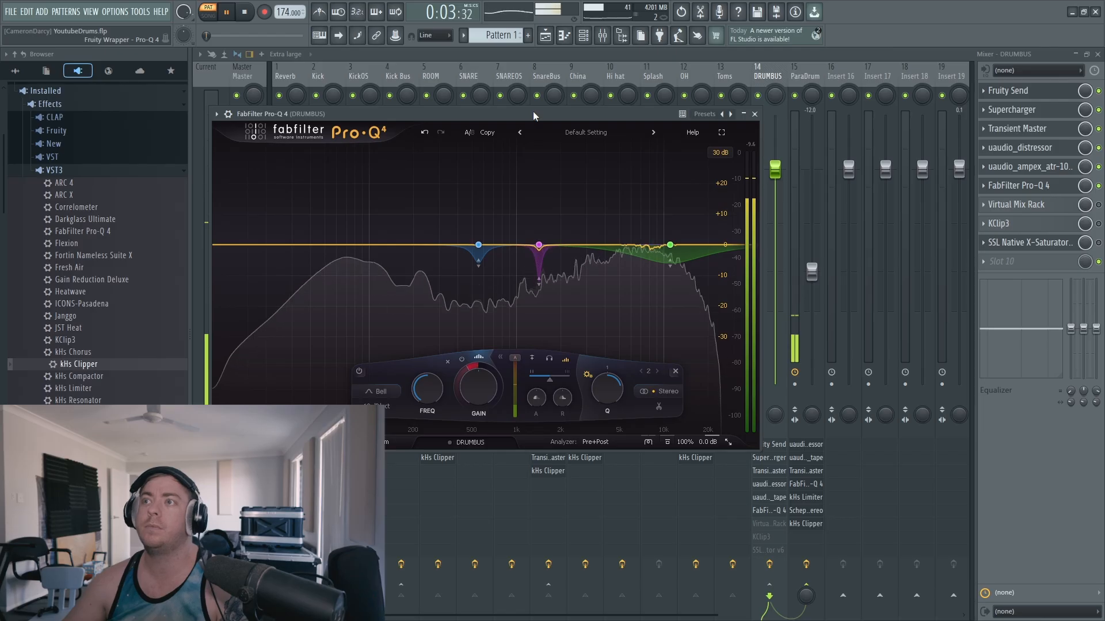
mouse_move(478, 245)
click(493, 211)
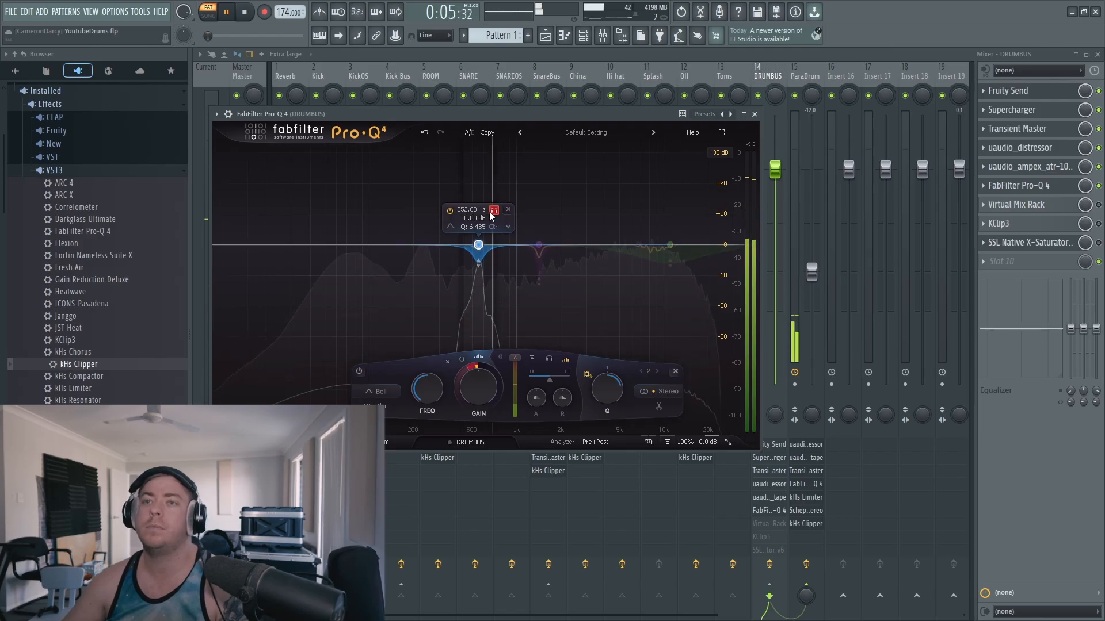
mouse_move(539, 244)
click(554, 211)
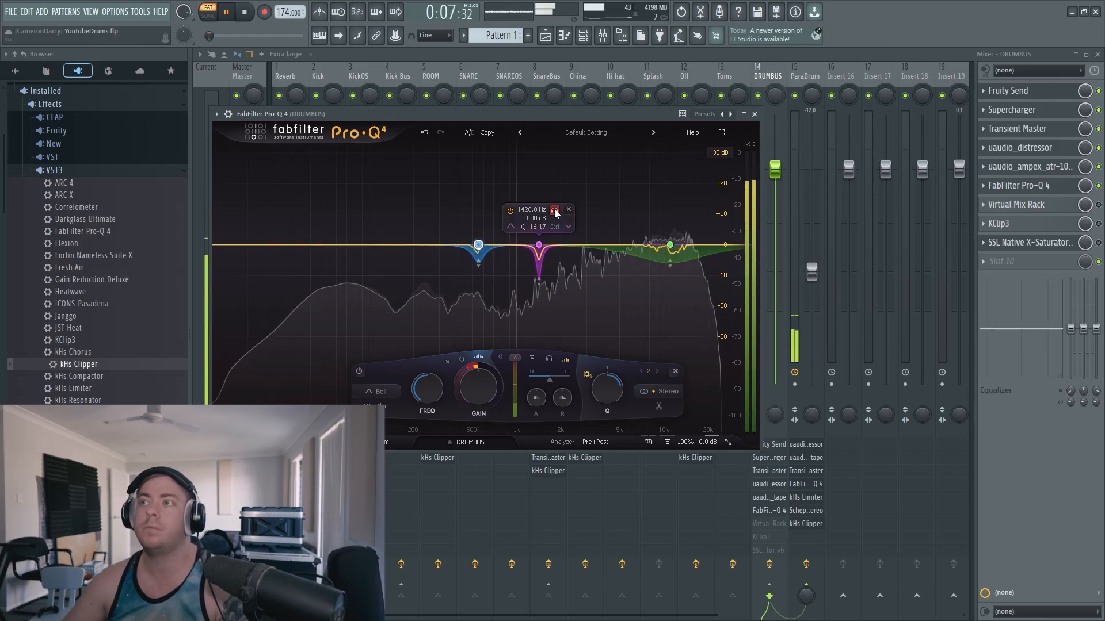
key(space)
drag(578, 109, 612, 95)
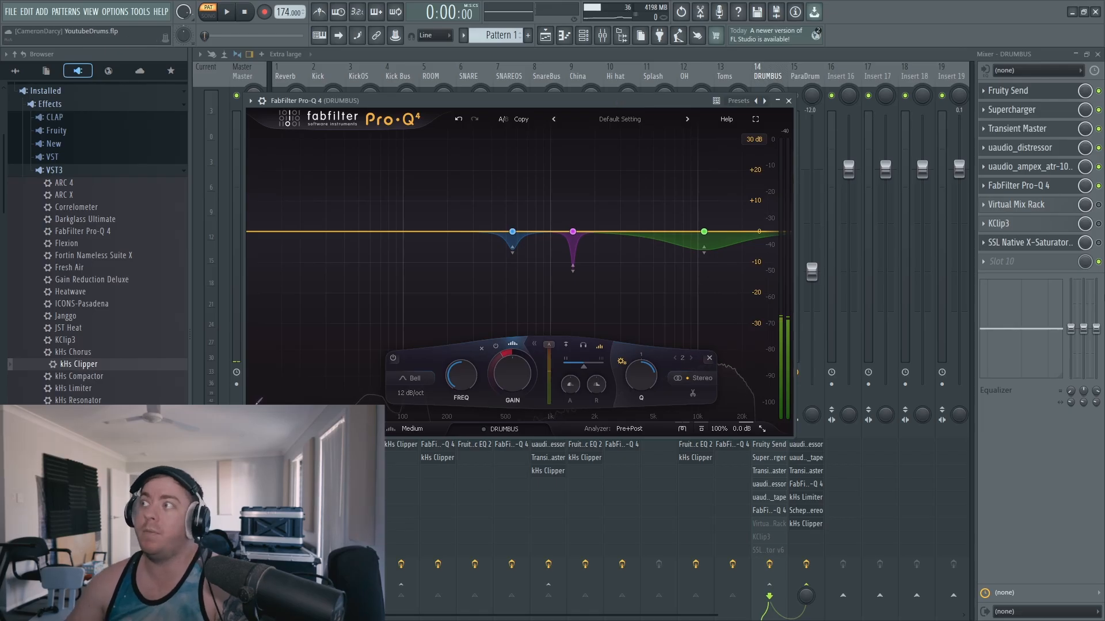
Enable Virtual Mix Rack in the DRUMBUS effect chain and open its Trimmer and Revival modules
click(1099, 206)
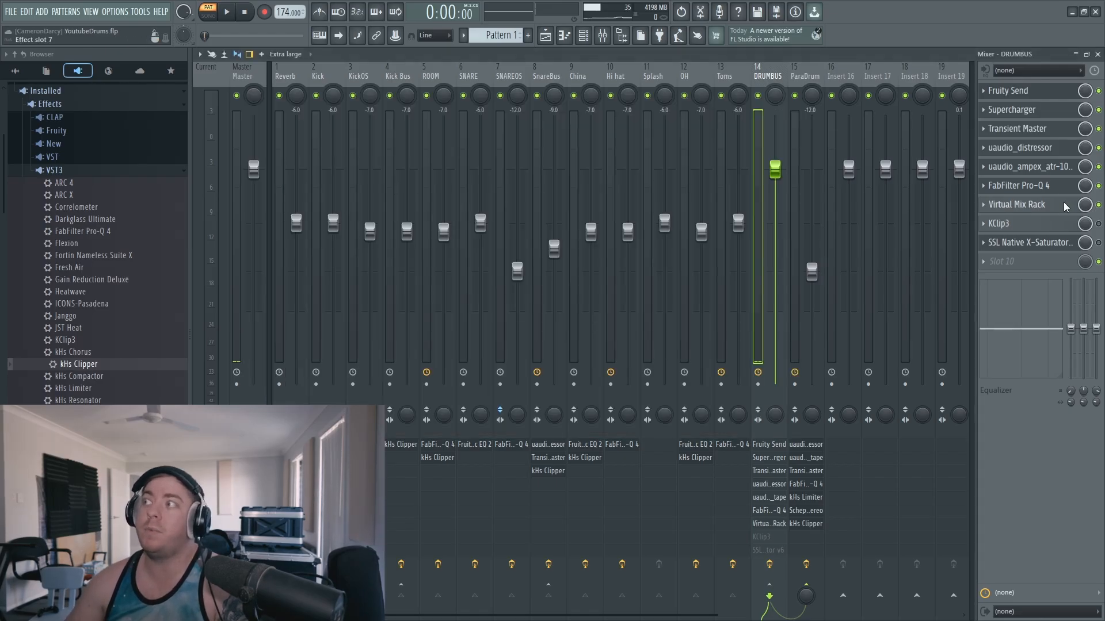
click(1065, 207)
drag(619, 122, 643, 92)
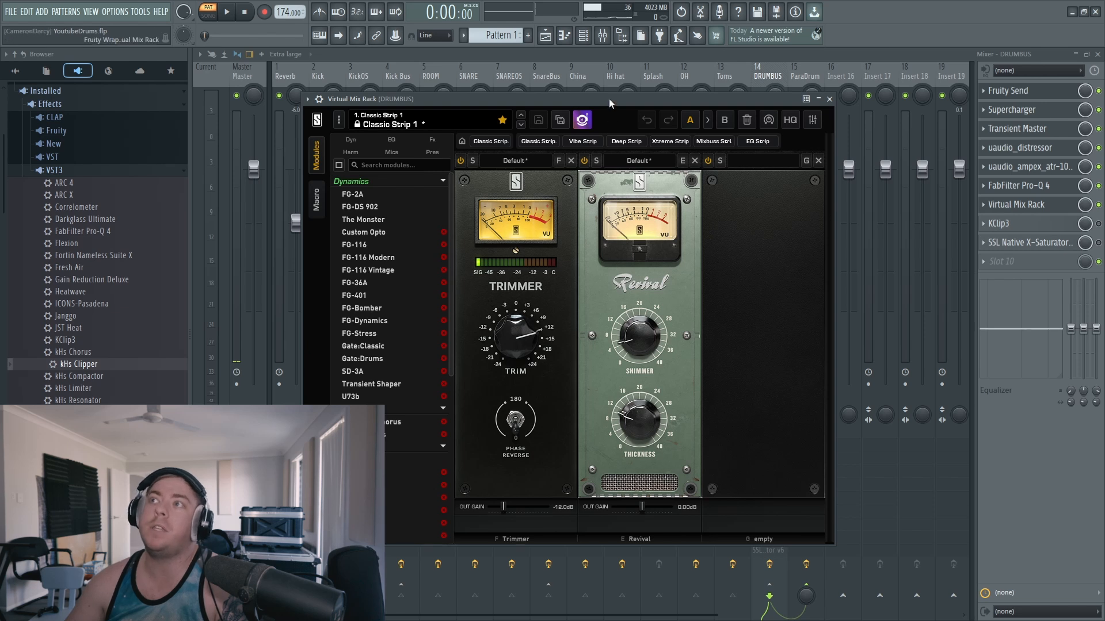
Check the Trimmer and Revival settings, and compare DRUMBUS with Virtual Mix Rack disabled and enabled during playback
drag(609, 99, 616, 95)
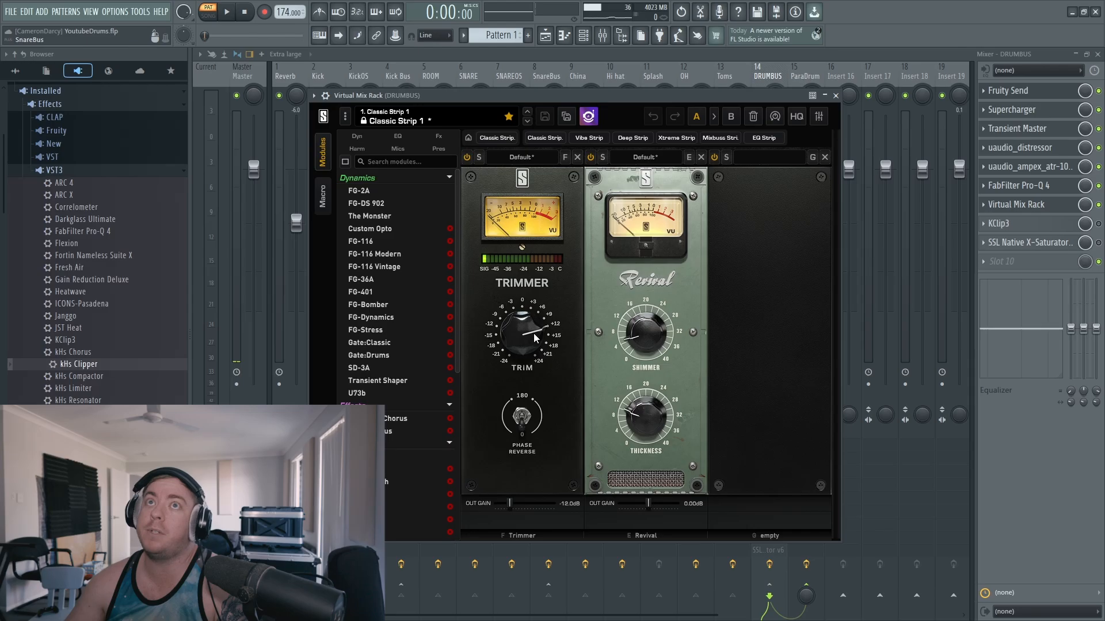
mouse_move(534, 338)
scroll(531, 339, up, 2)
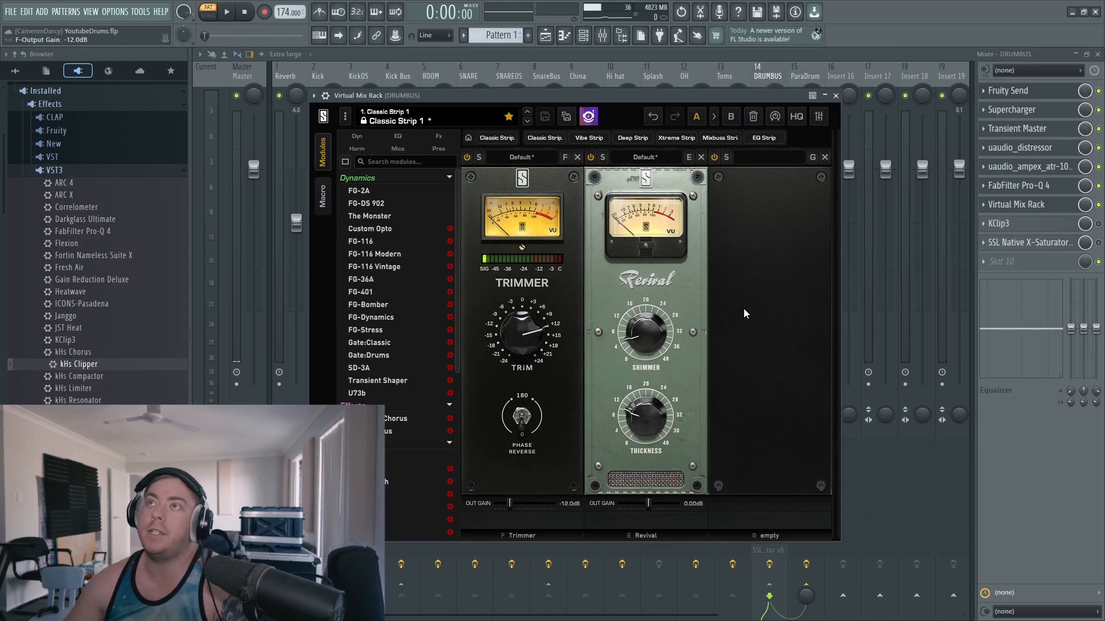
click(233, 10)
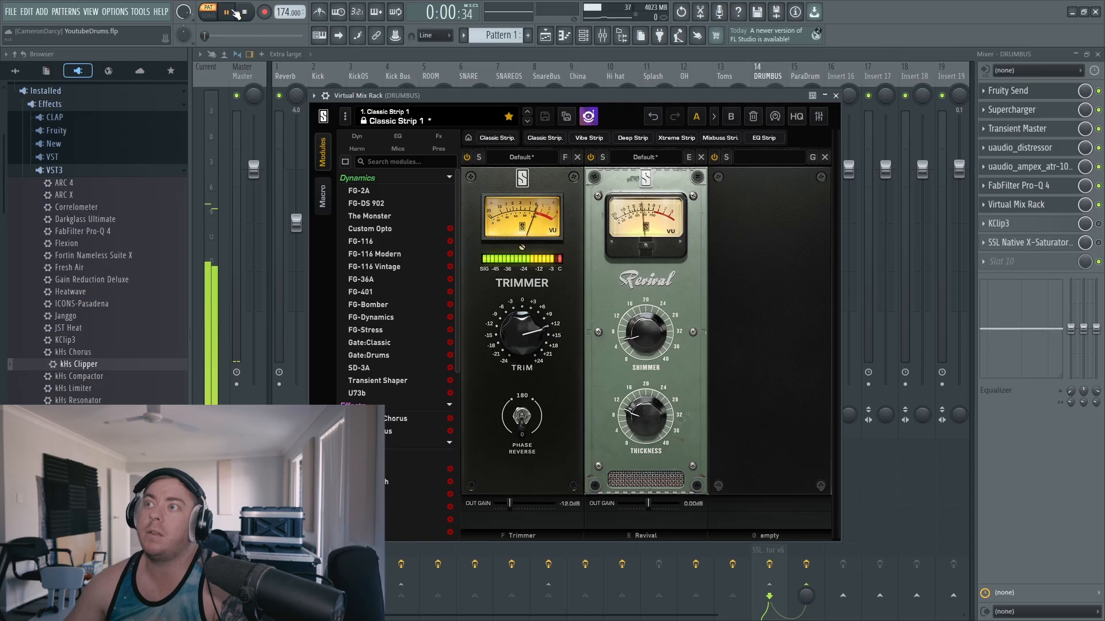
click(1099, 206)
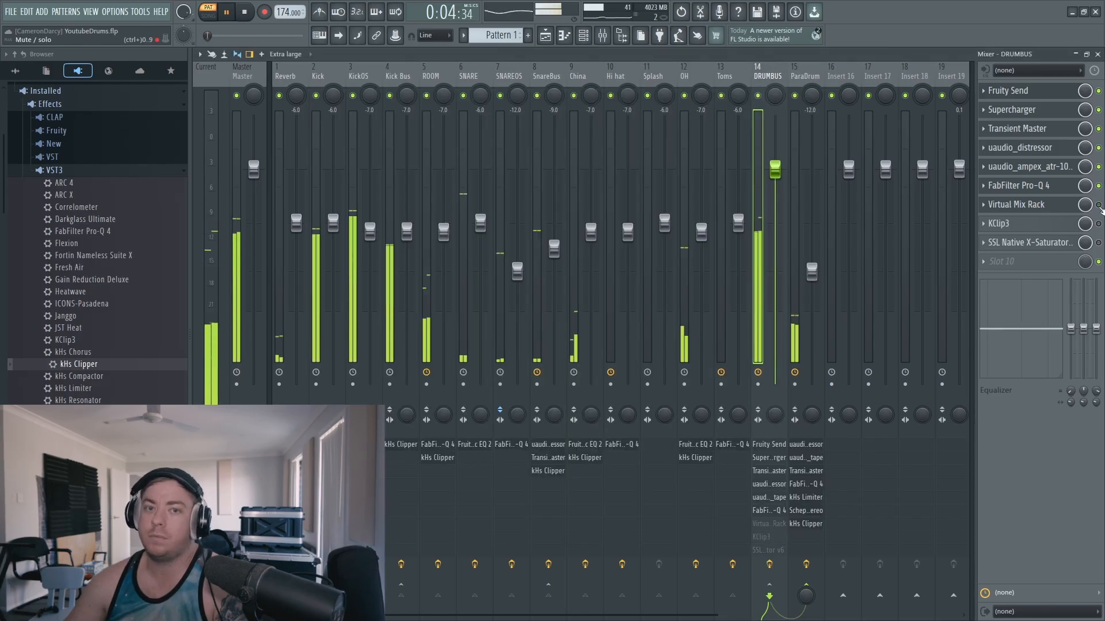
click(1098, 205)
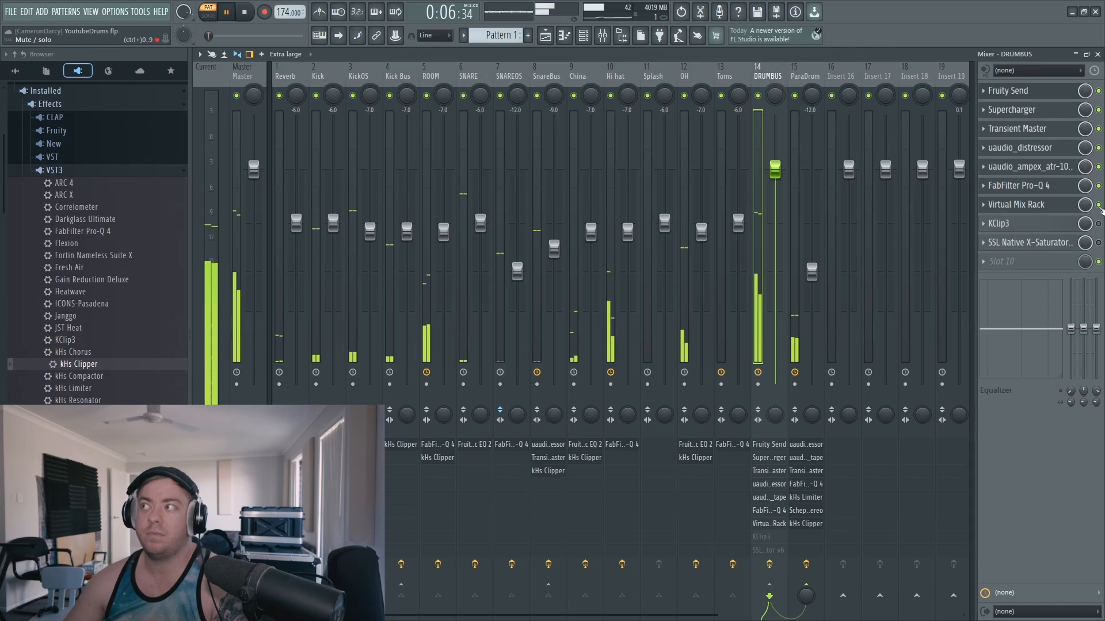
Compare Revival off and on in the DRUMBUS Virtual Mix Rack, and raise its Shimmer before stopping playback
click(1028, 205)
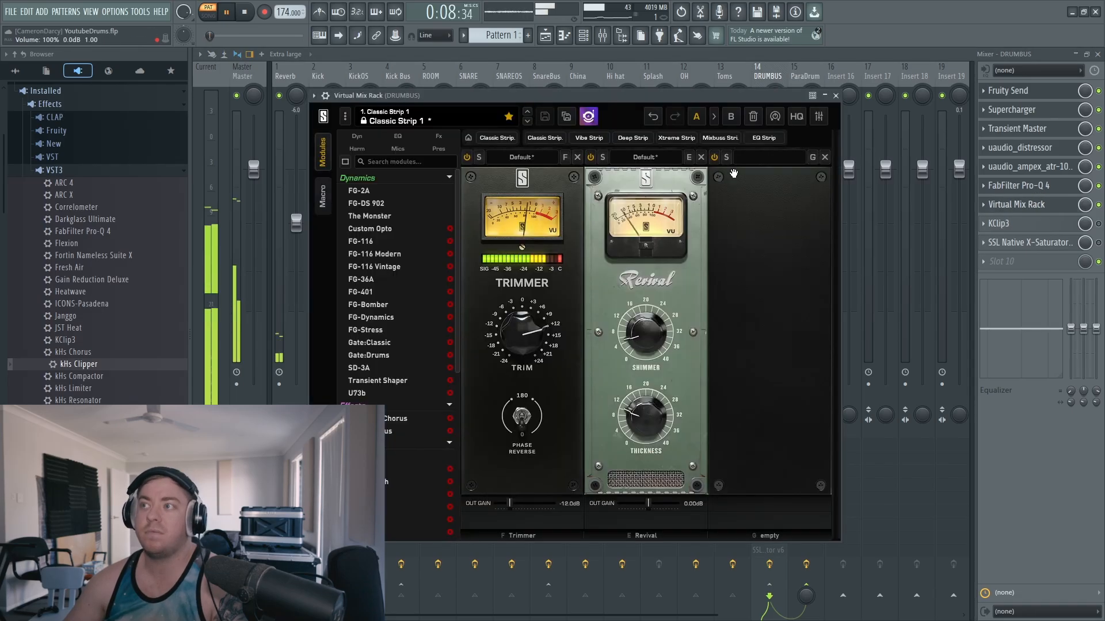
click(593, 160)
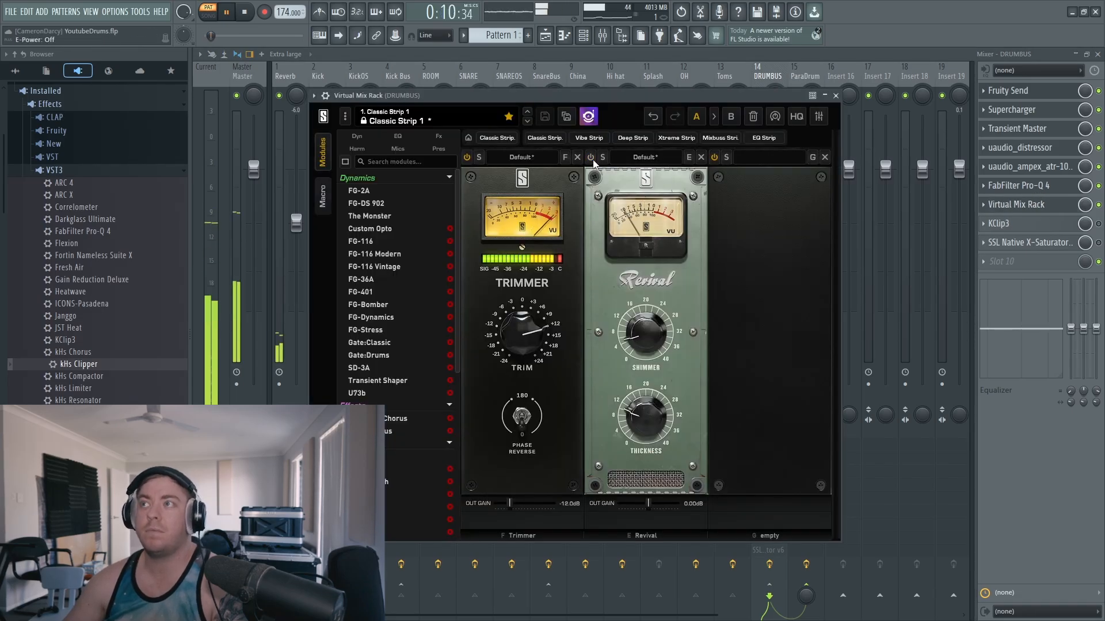
click(591, 157)
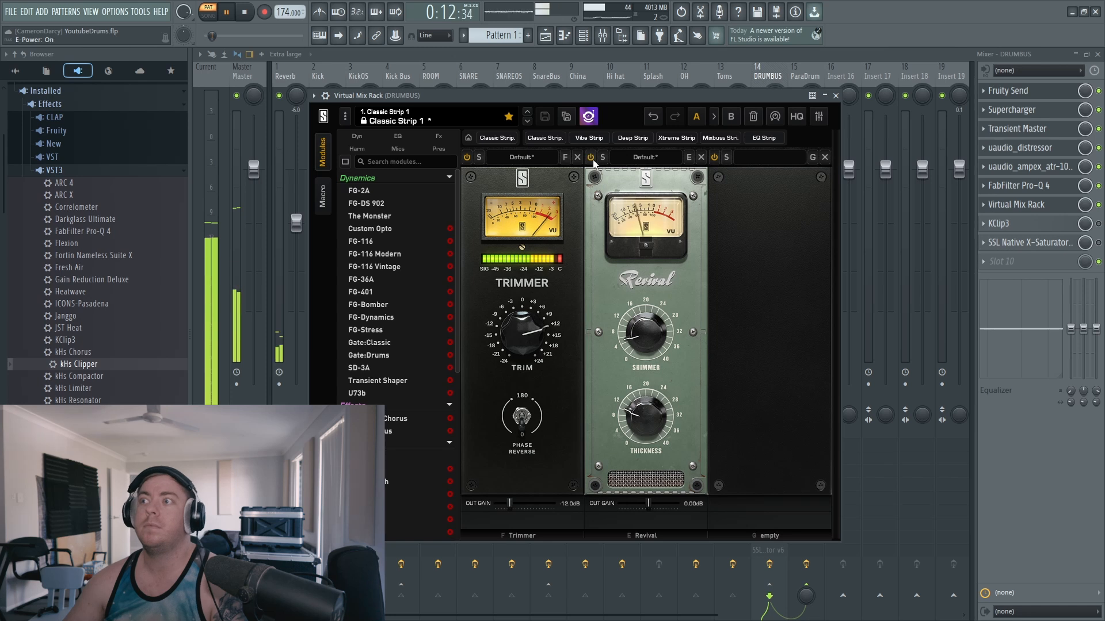
drag(654, 335, 657, 238)
key(space)
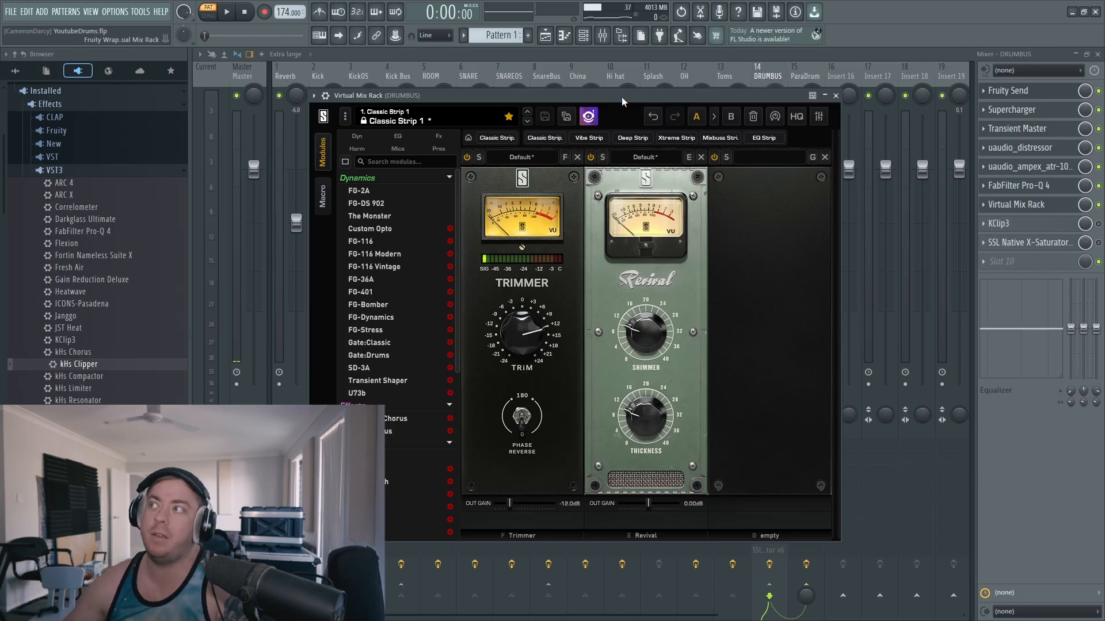
Enable and open KClip3 on DRUMBUS, placing it after SSL Native X-Saturator, and audition its clipping during playback
click(1098, 224)
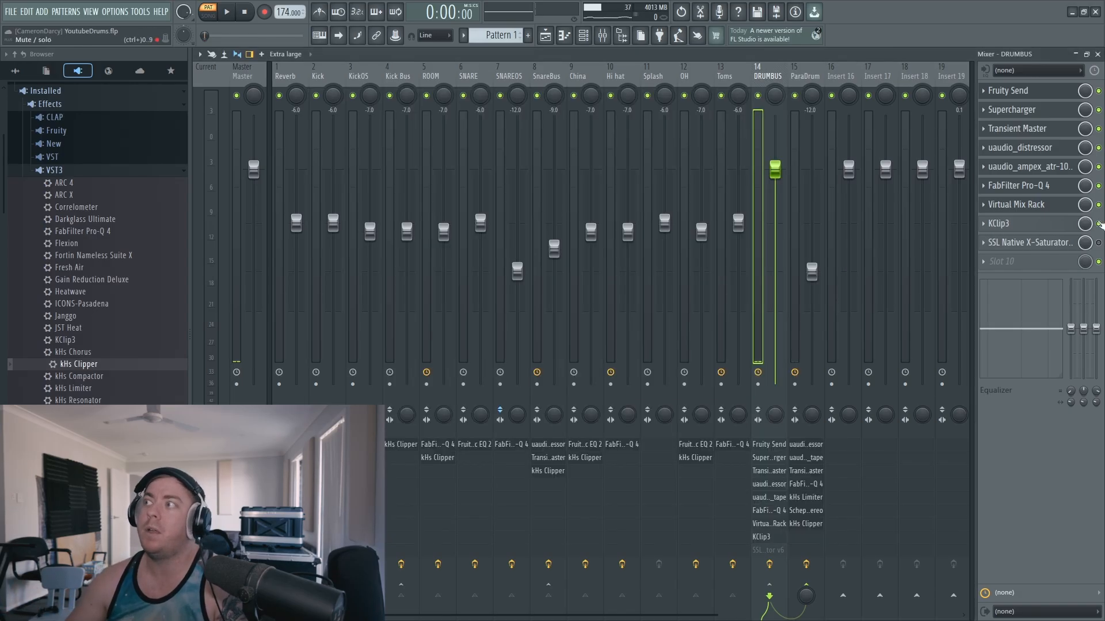
click(1064, 224)
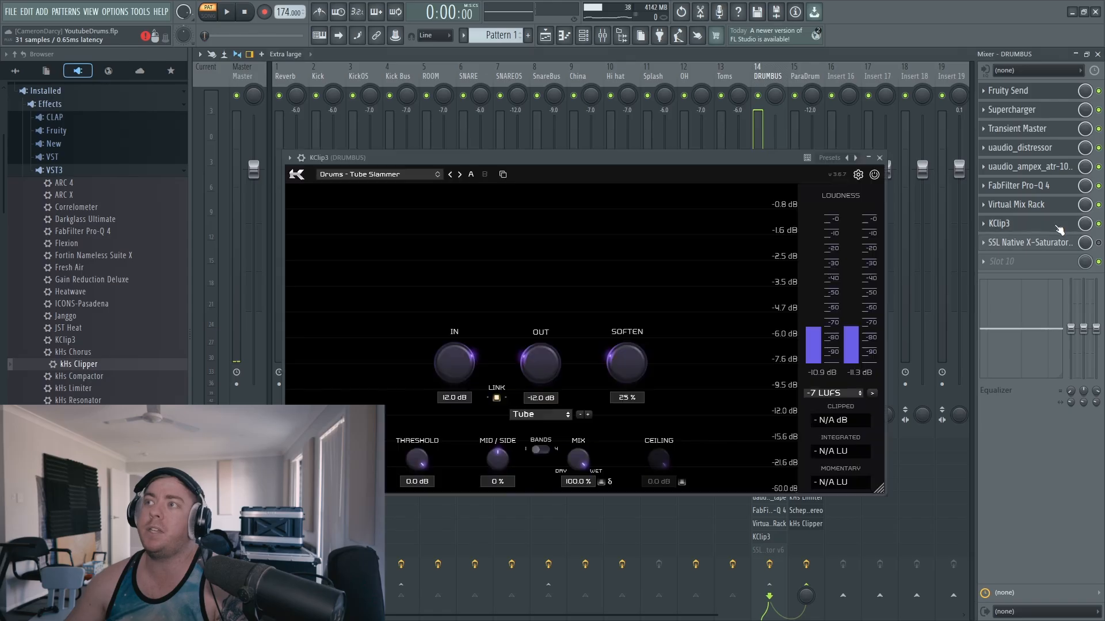
drag(655, 154, 663, 109)
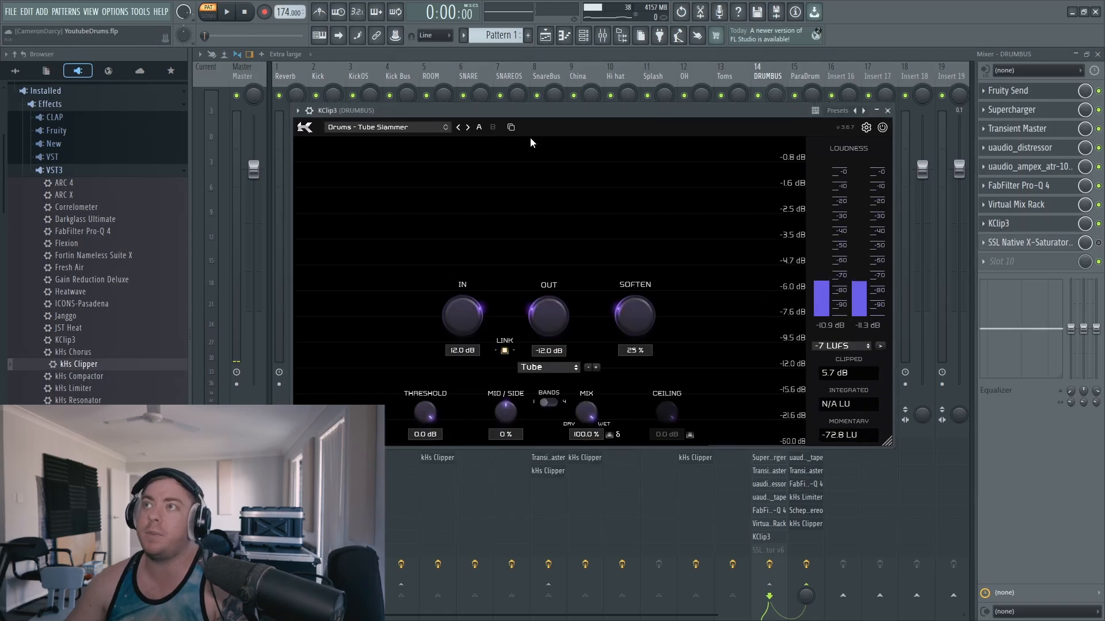
drag(553, 109, 545, 102)
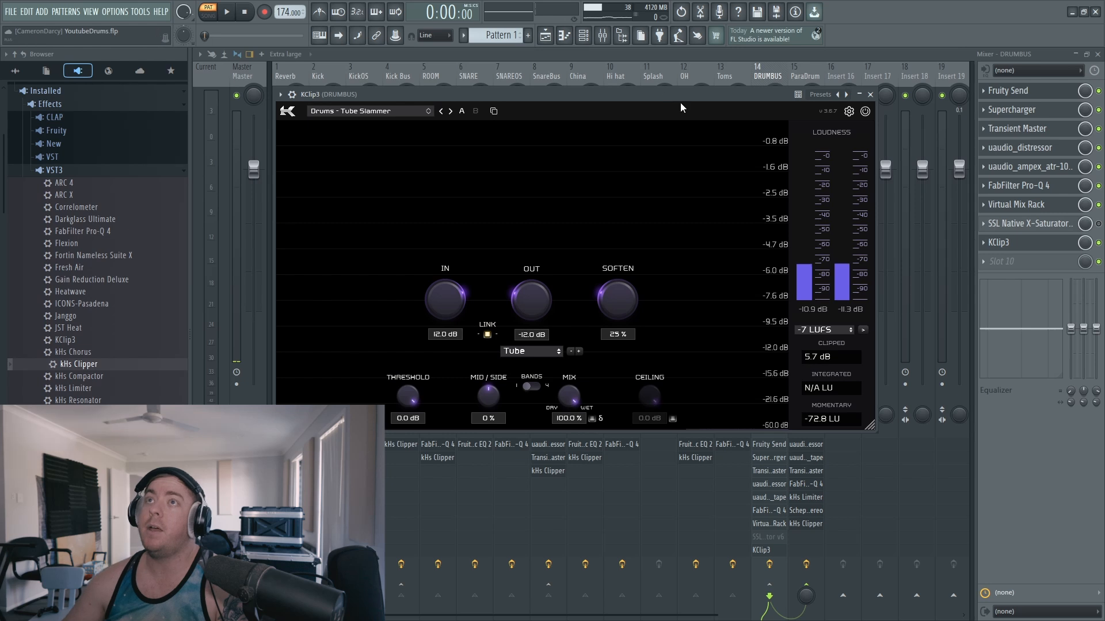
click(228, 12)
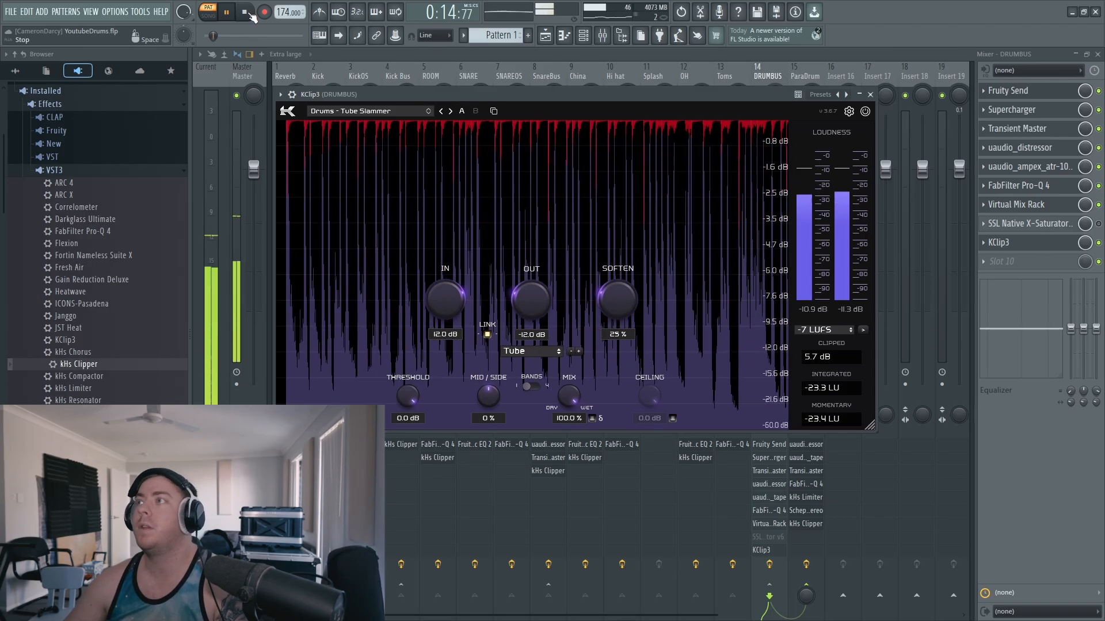
click(245, 12)
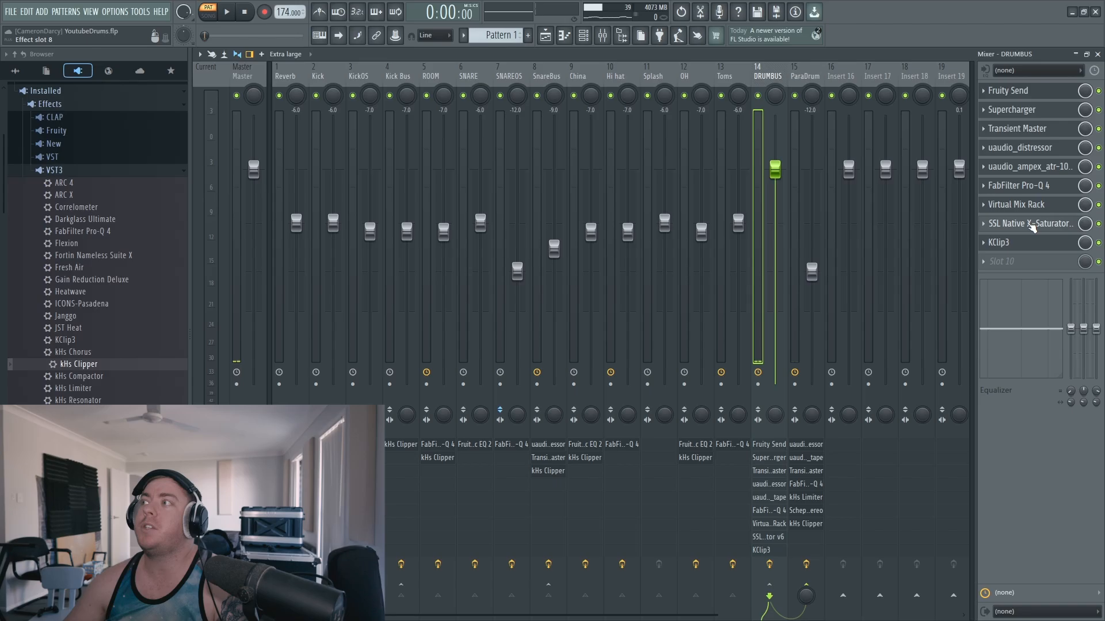
Enable and open SSL Native X-Saturator on DRUMBUS, and compare it bypassed and active during playback
click(1030, 224)
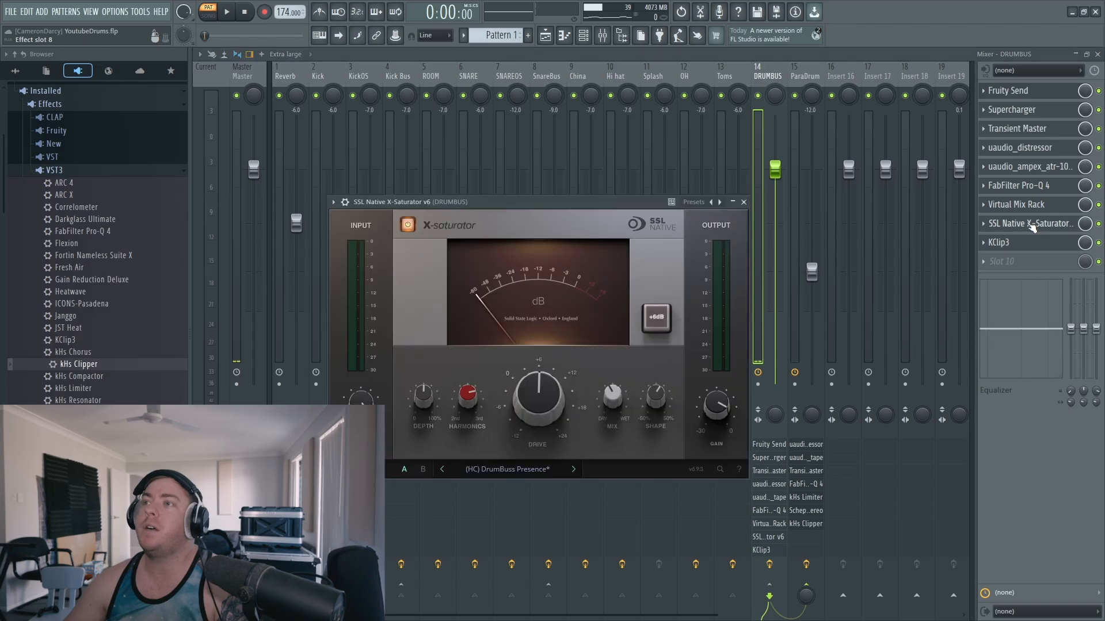
drag(530, 205, 545, 160)
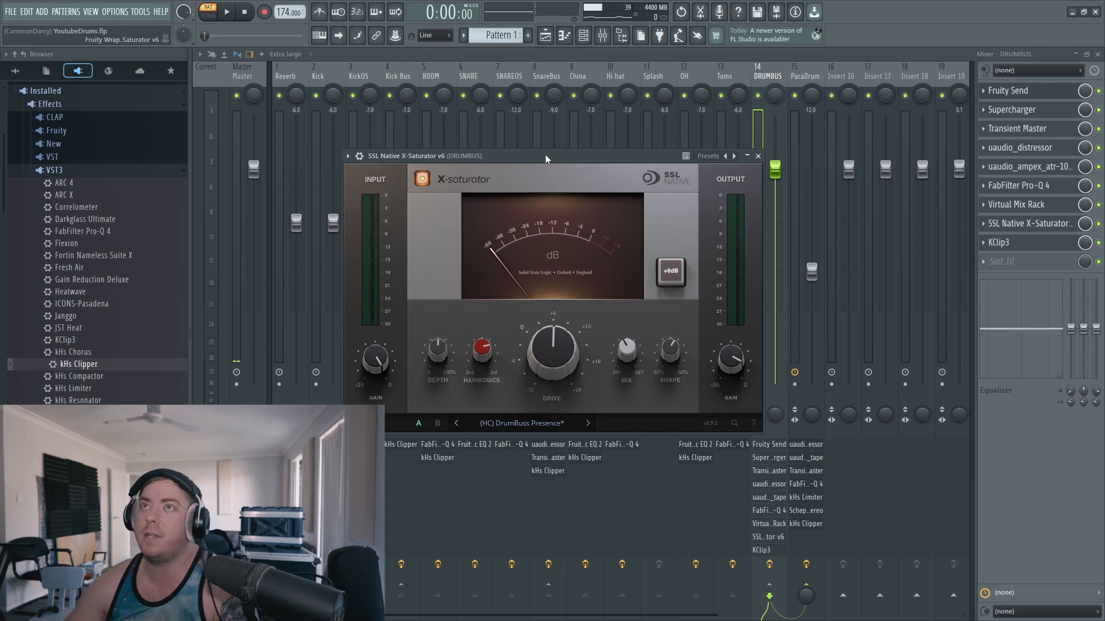
click(227, 13)
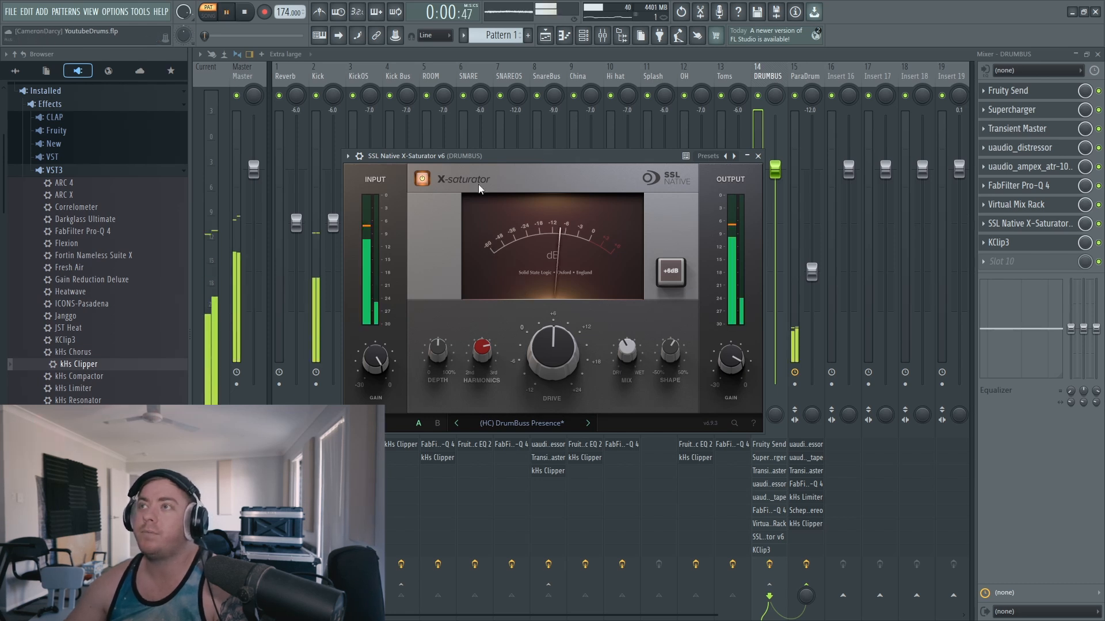
mouse_move(563, 371)
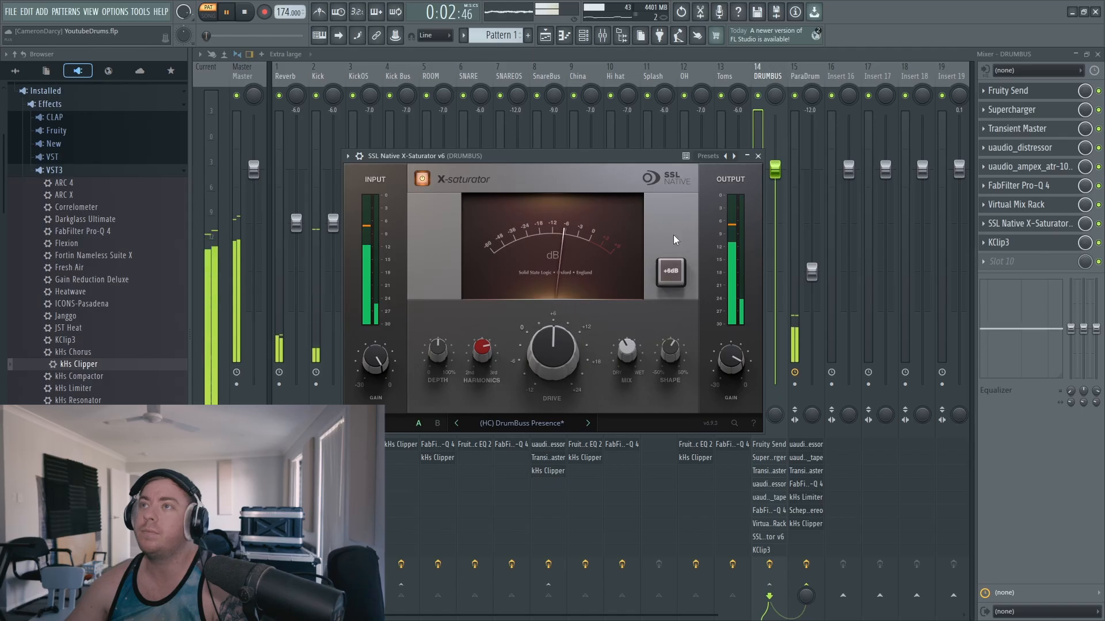
click(423, 179)
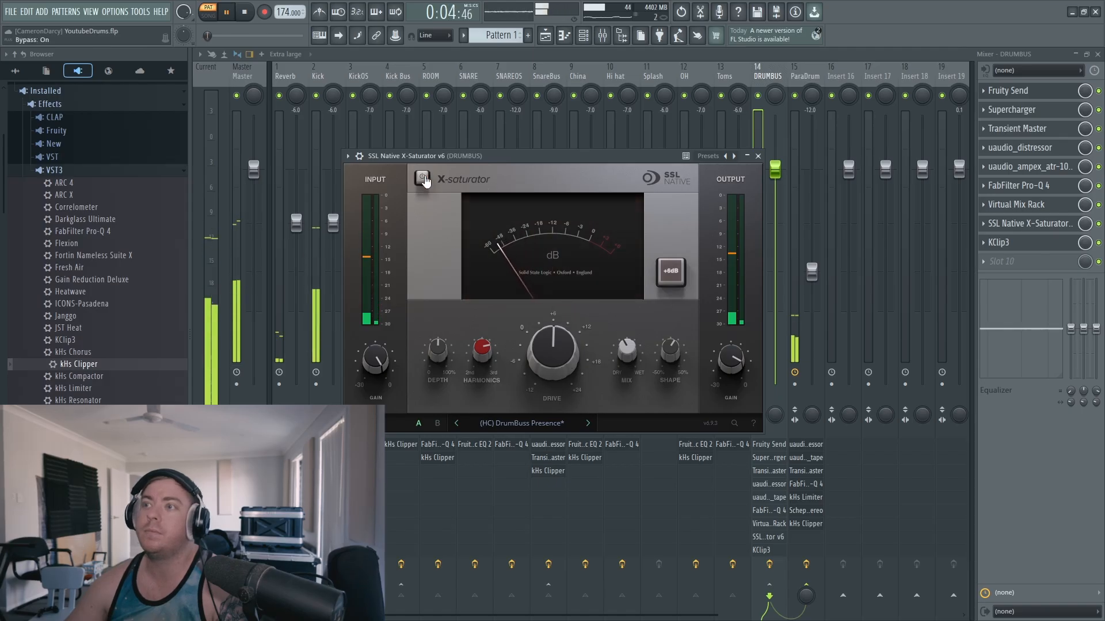
click(423, 179)
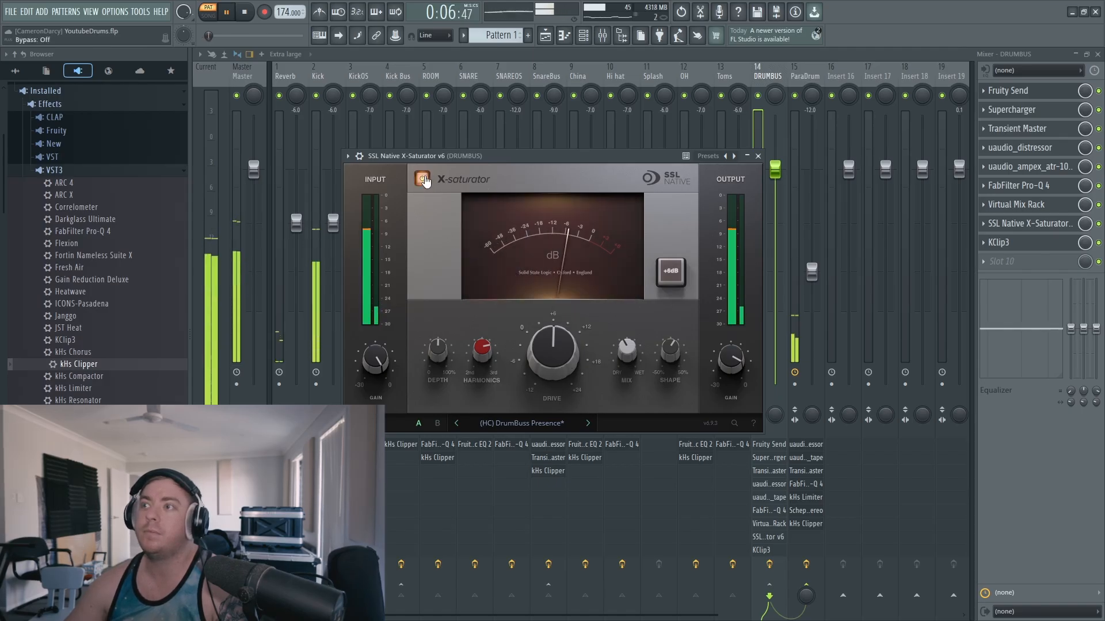
Set the X-Saturator's dry/wet mix to 20%, compare it against bypass again, and stop playback
mouse_move(629, 354)
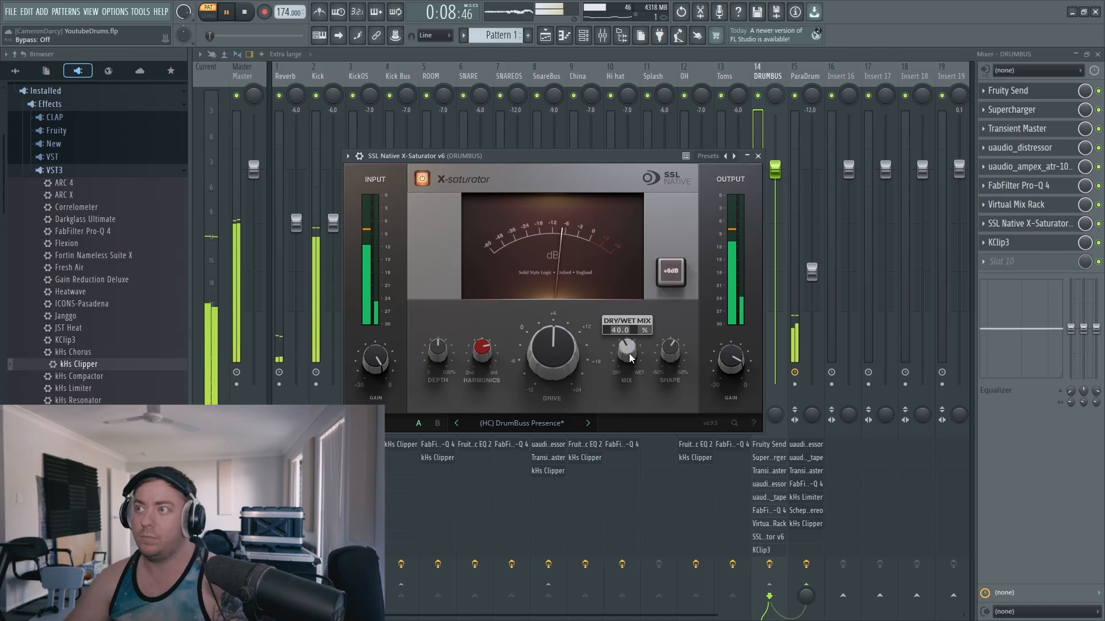
click(426, 179)
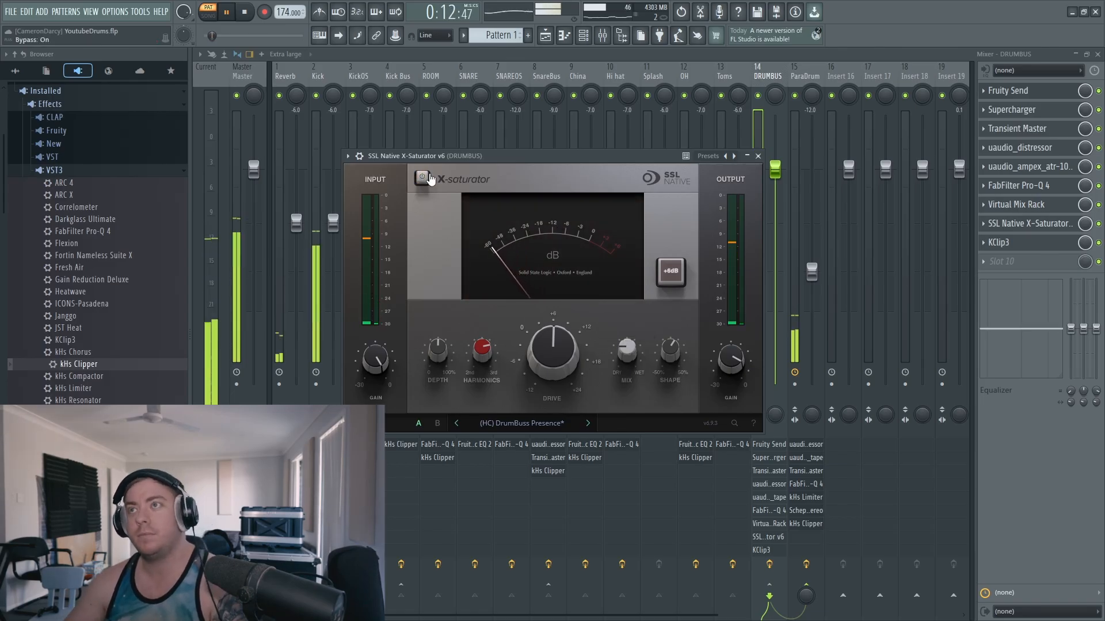
click(429, 179)
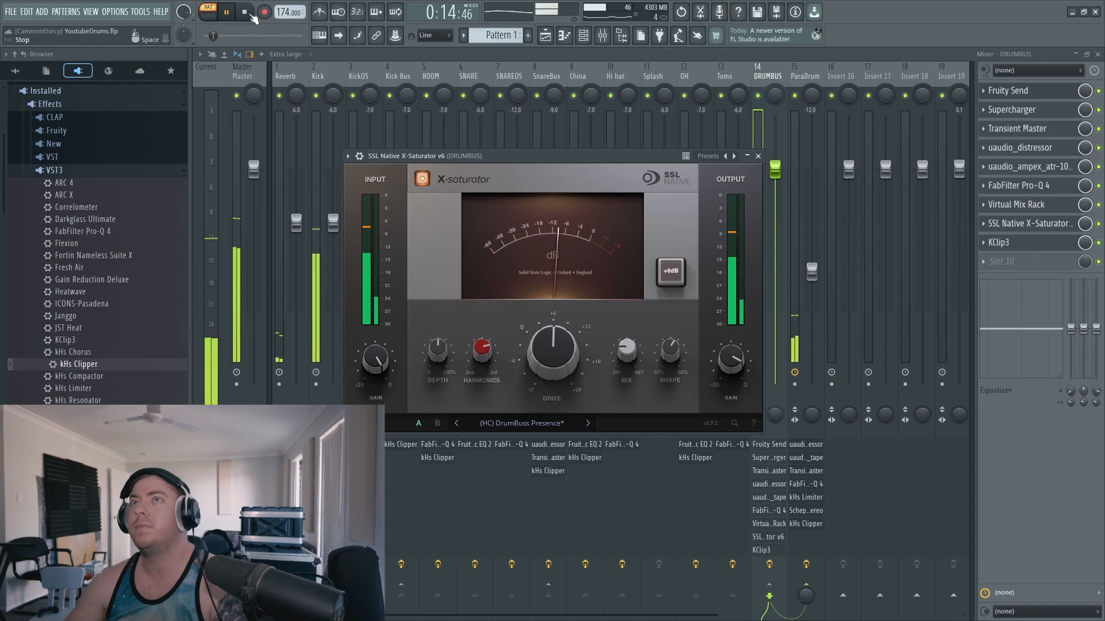
click(251, 15)
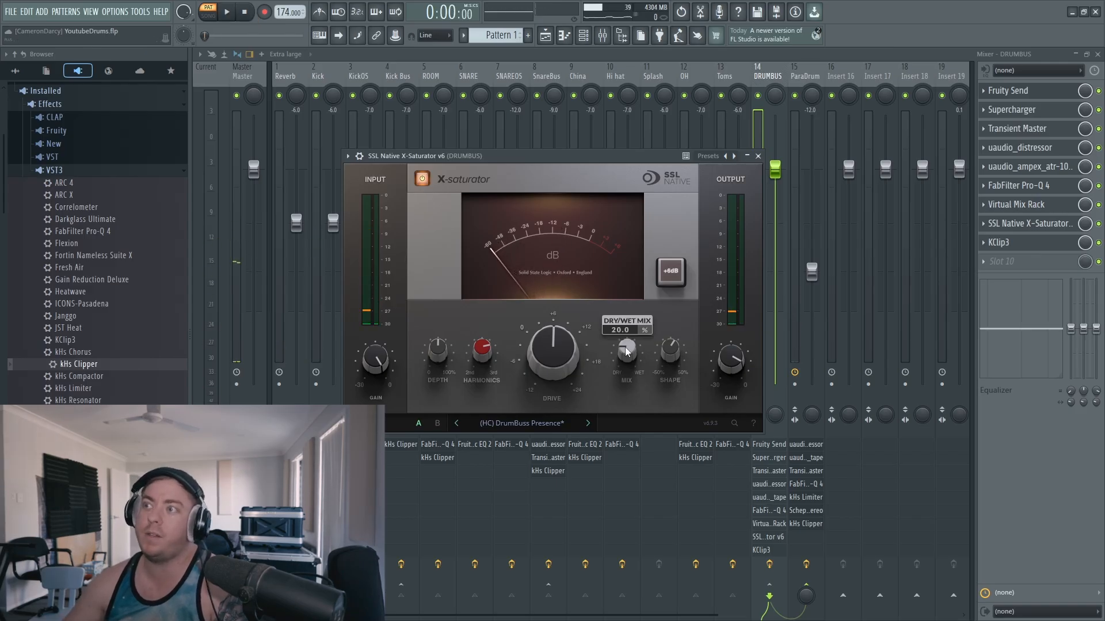
drag(598, 156, 584, 140)
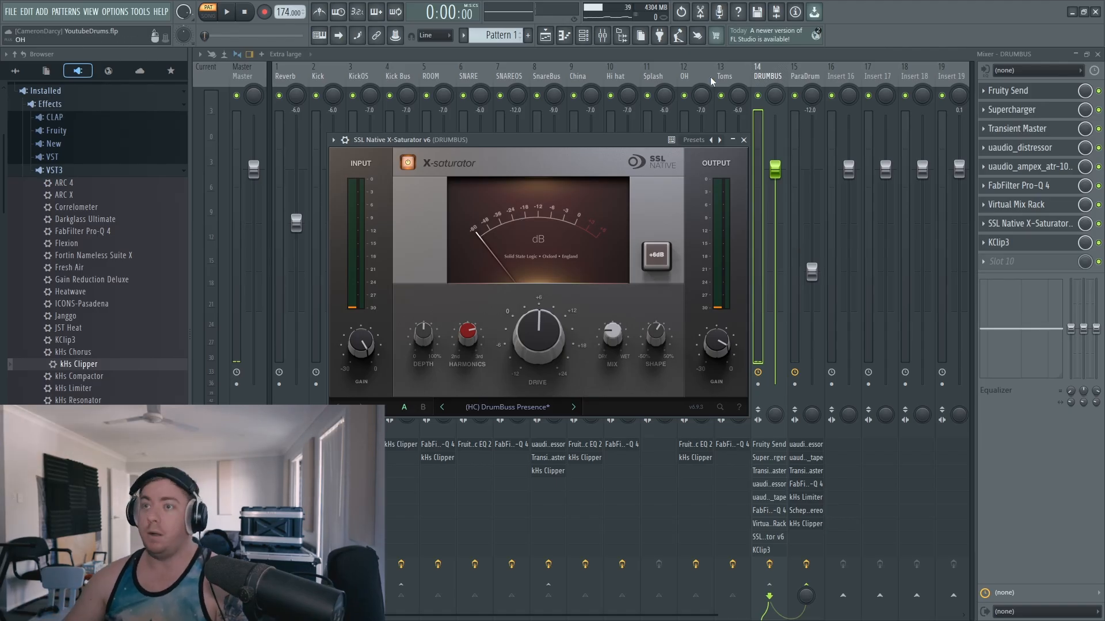
drag(549, 139, 550, 119)
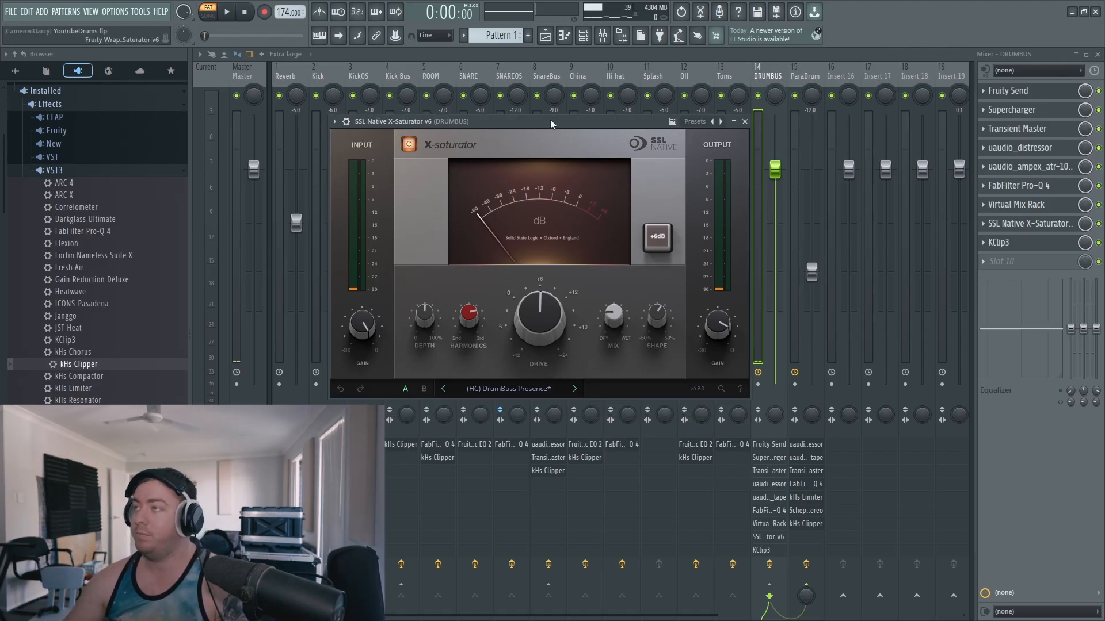
Toggle the ParaDrum mute off and on, and audition the drums with FabFilter Pro-Q 4 moved last in the ParaDrum chain
click(795, 95)
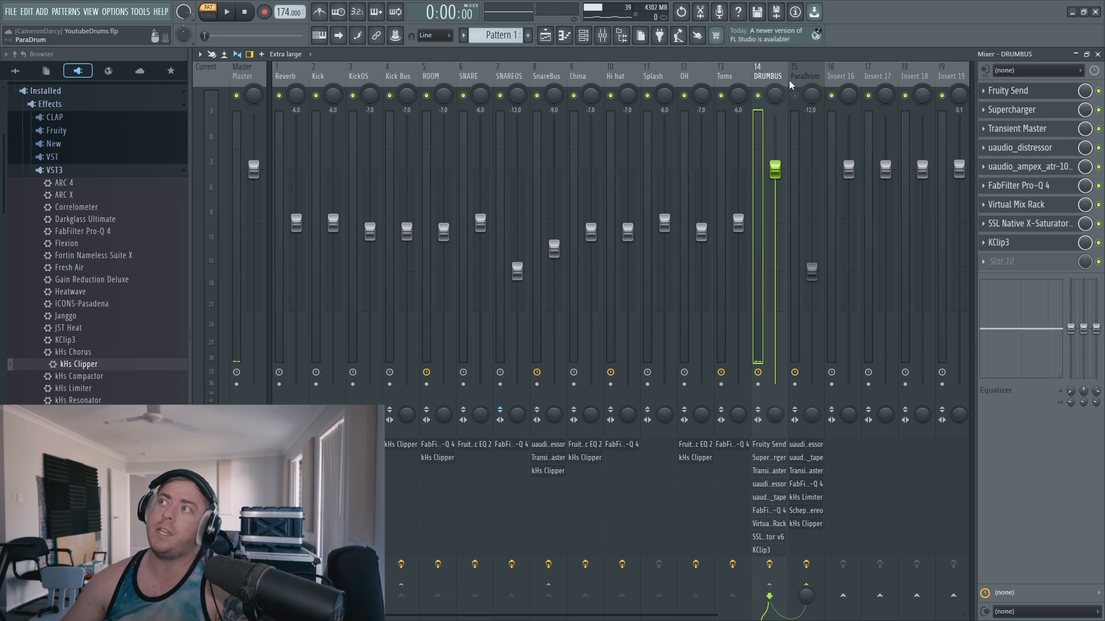
click(800, 79)
click(784, 76)
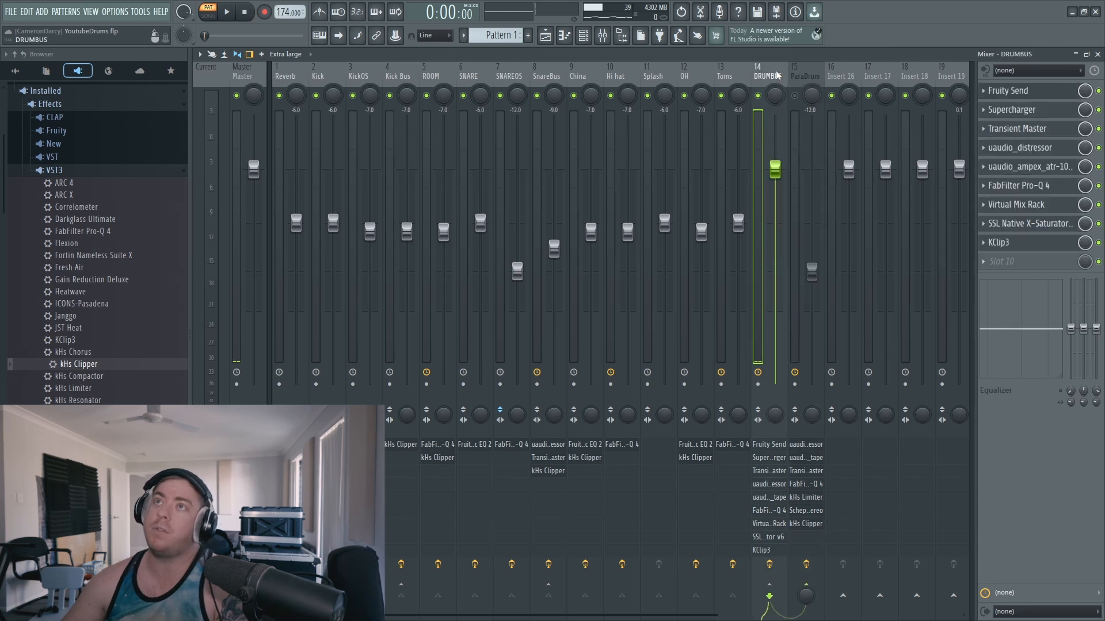
click(796, 96)
key(space)
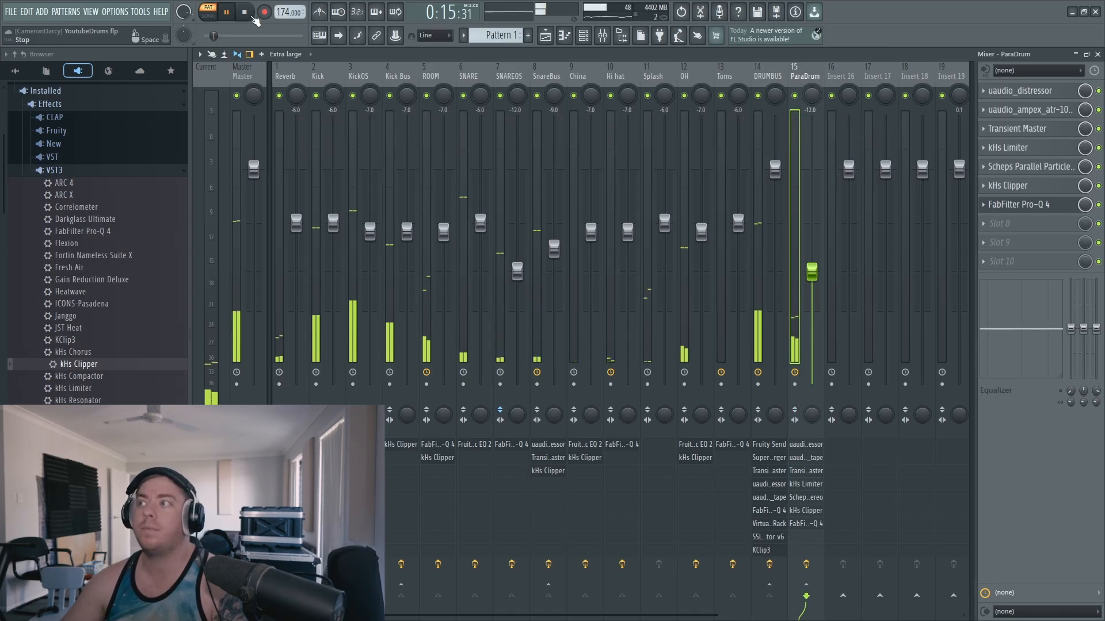
key(space)
Lower the ParaDrum fader to -18.0 dB
drag(812, 272, 812, 278)
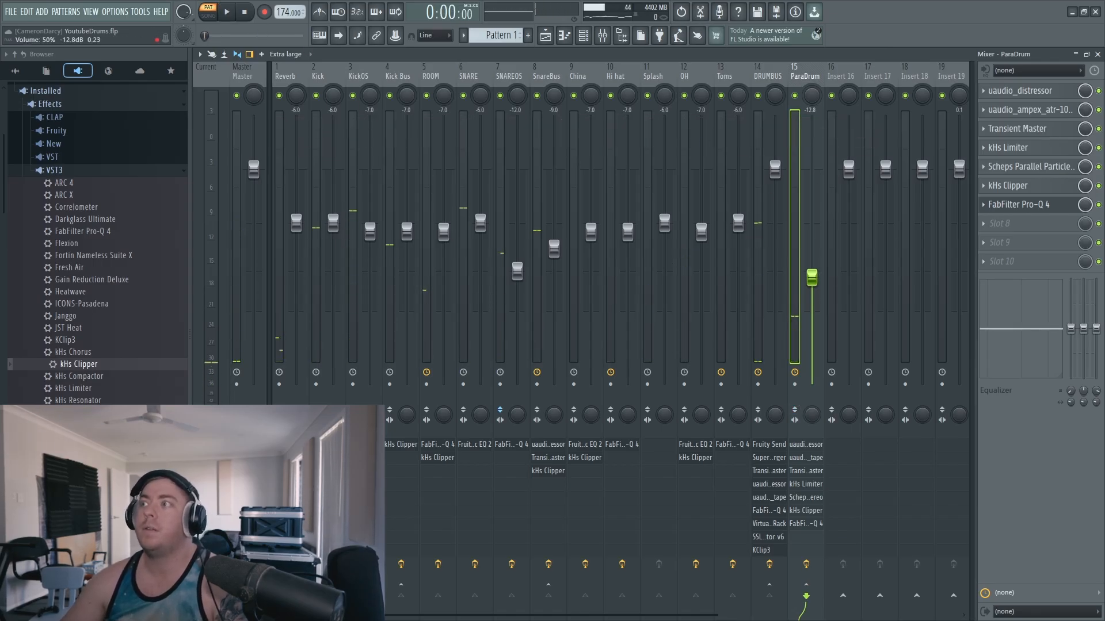
click(771, 80)
click(800, 79)
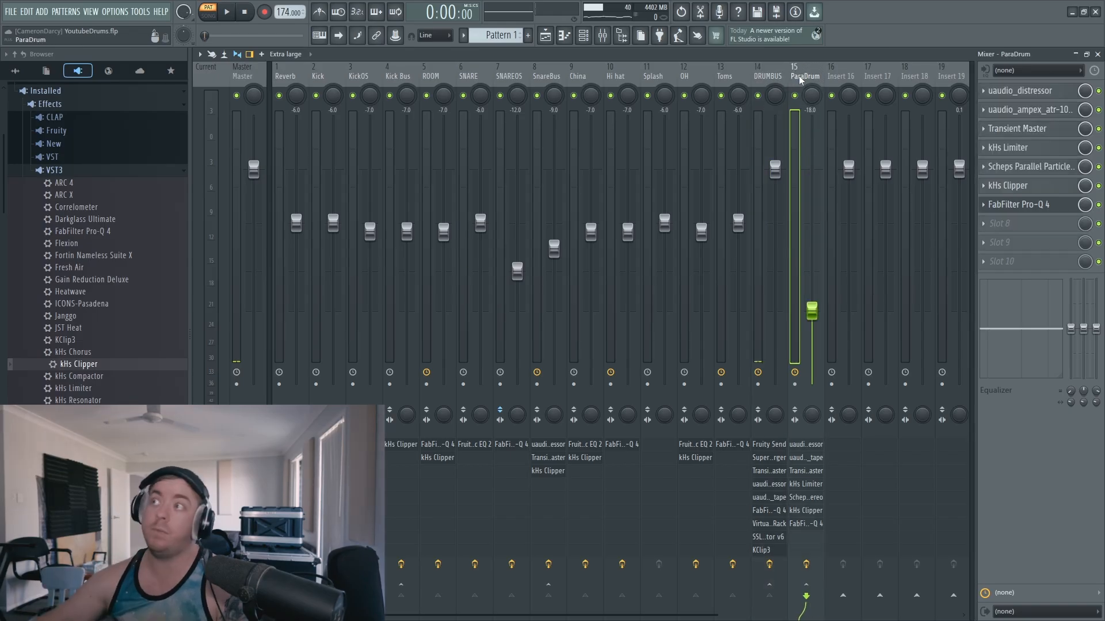
Mute DRUMBUS to hear ParaDrum during playback, and raise the ParaDrum fader to -6.0 dB
click(758, 96)
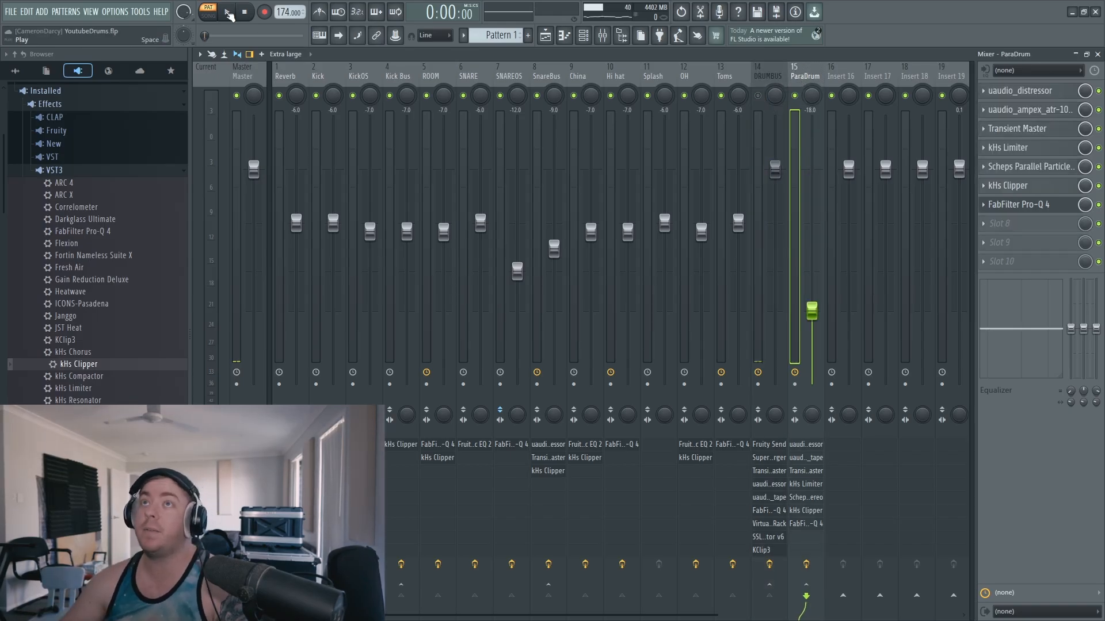
click(229, 12)
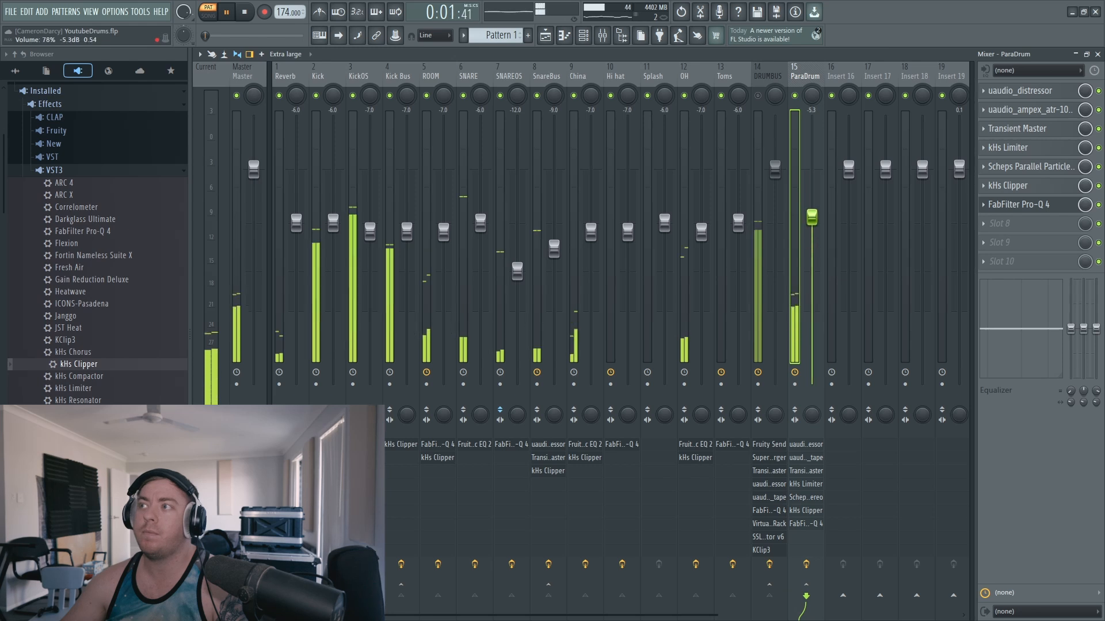
drag(812, 311, 811, 223)
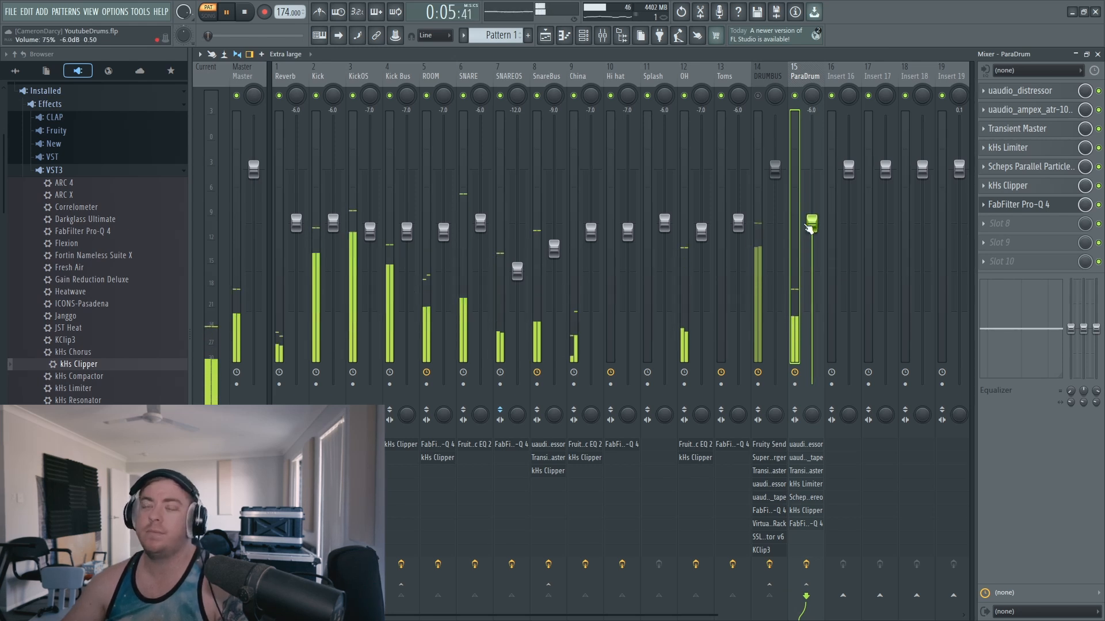
Stop playback and inspect the Distressor, Ampex ATR-102 tape and Transient Master settings in the ParaDrum chain
key(space)
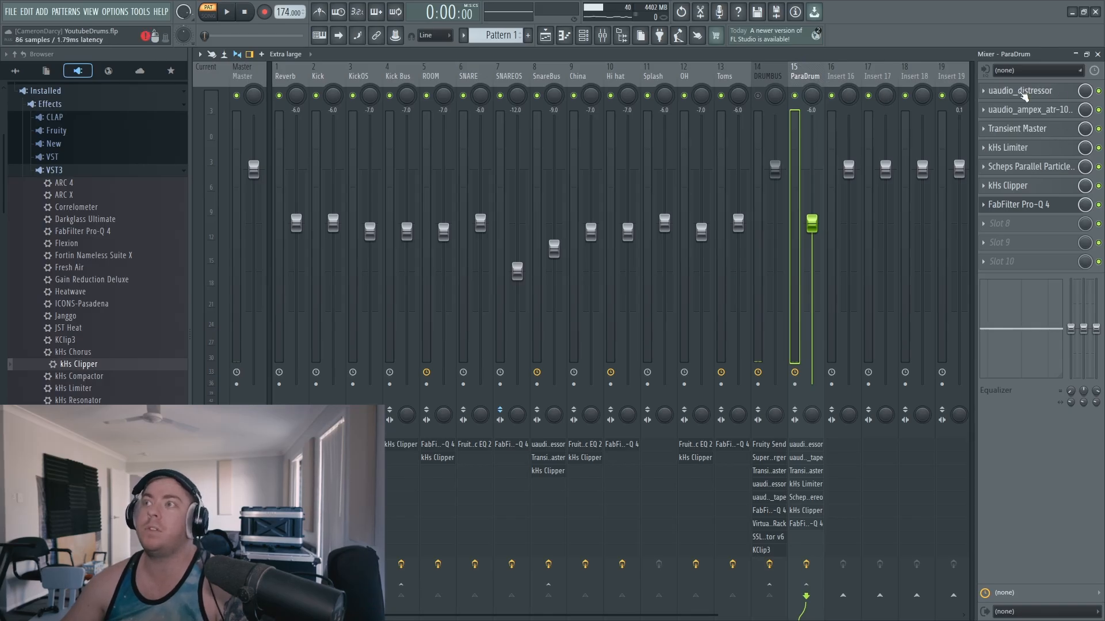
click(1022, 92)
drag(498, 147, 520, 140)
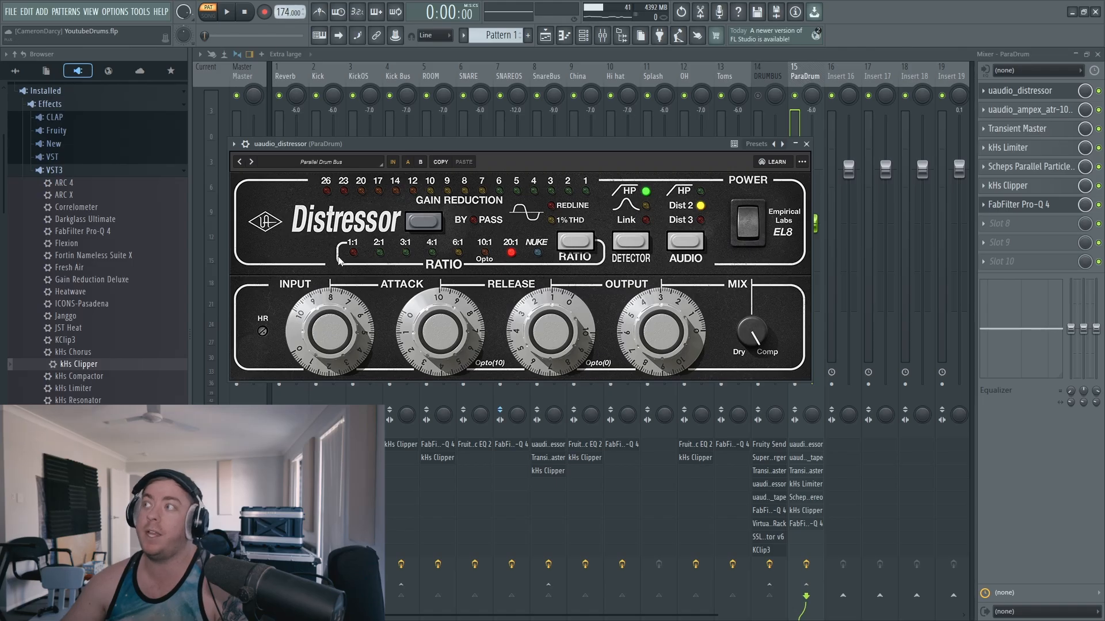
click(1022, 109)
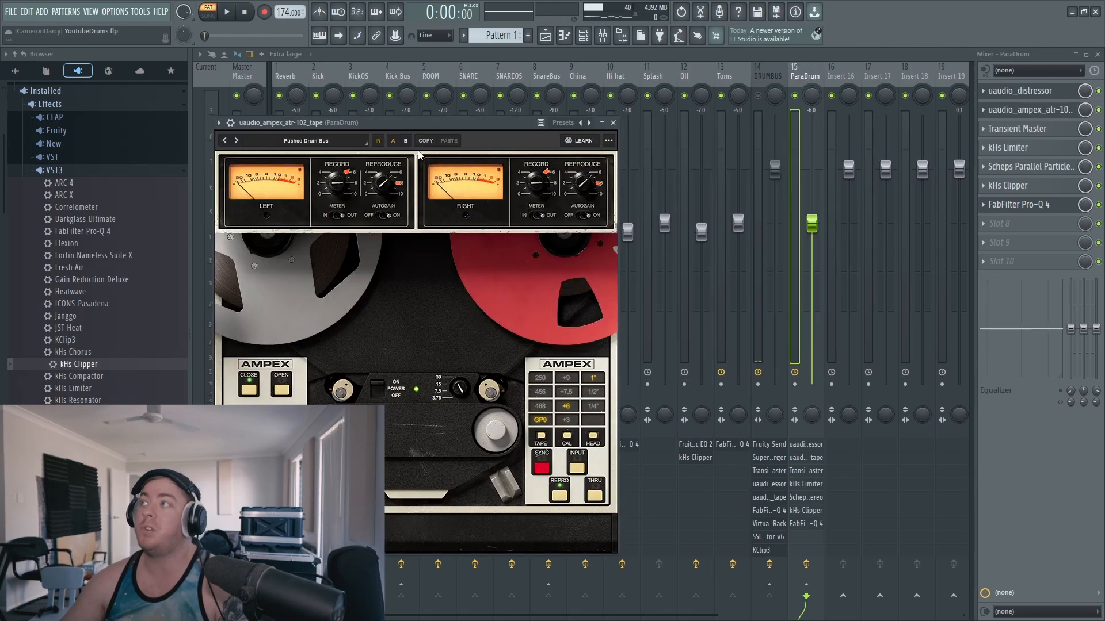
click(1033, 128)
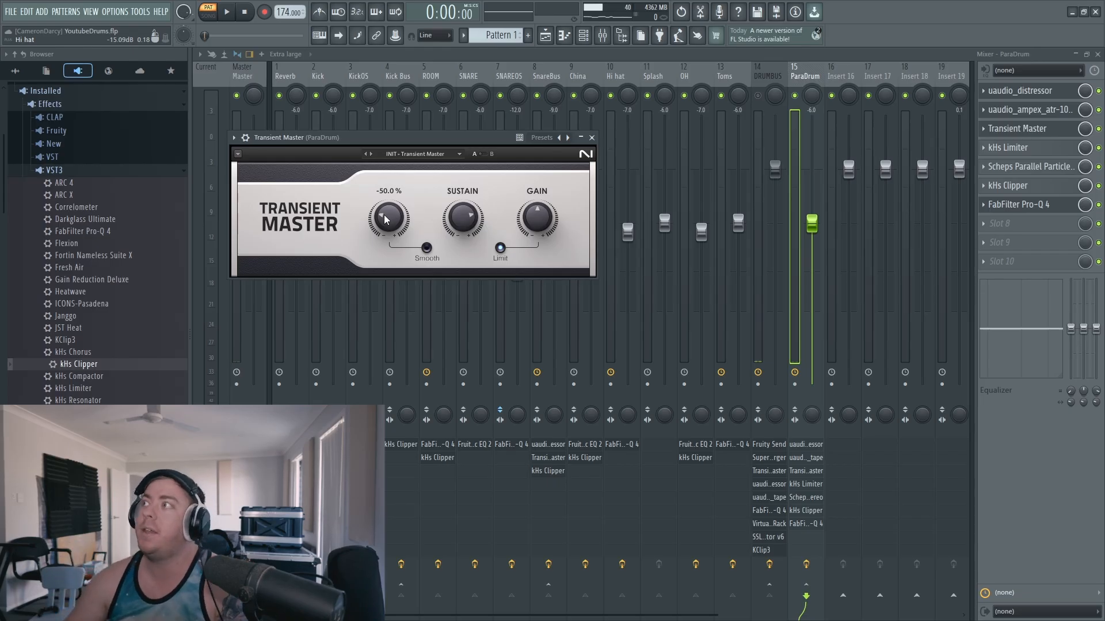
Inspect the kHs Limiter, Scheps Parallel Particles and kHs Clipper on ParaDrum, watching the clipper during playback
click(1013, 147)
click(1024, 167)
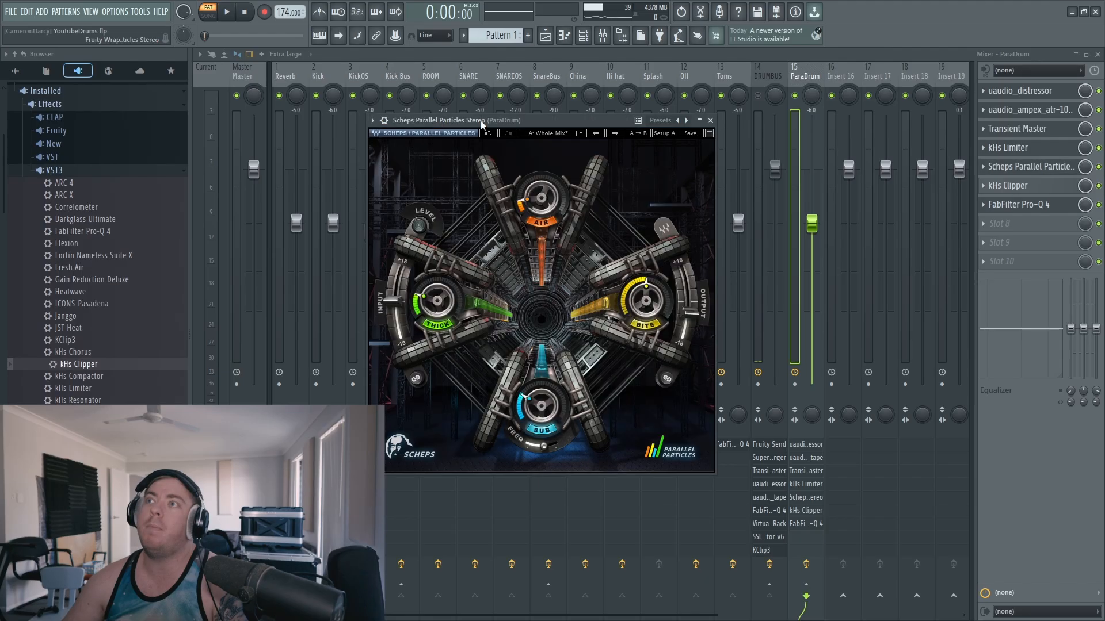
drag(479, 122, 497, 125)
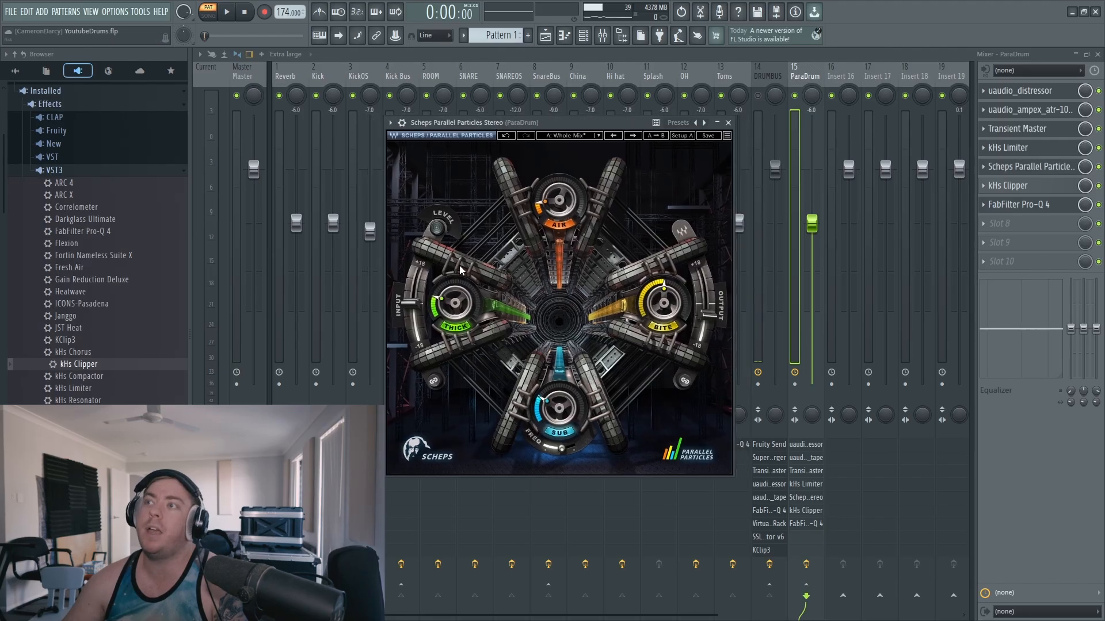
click(1048, 189)
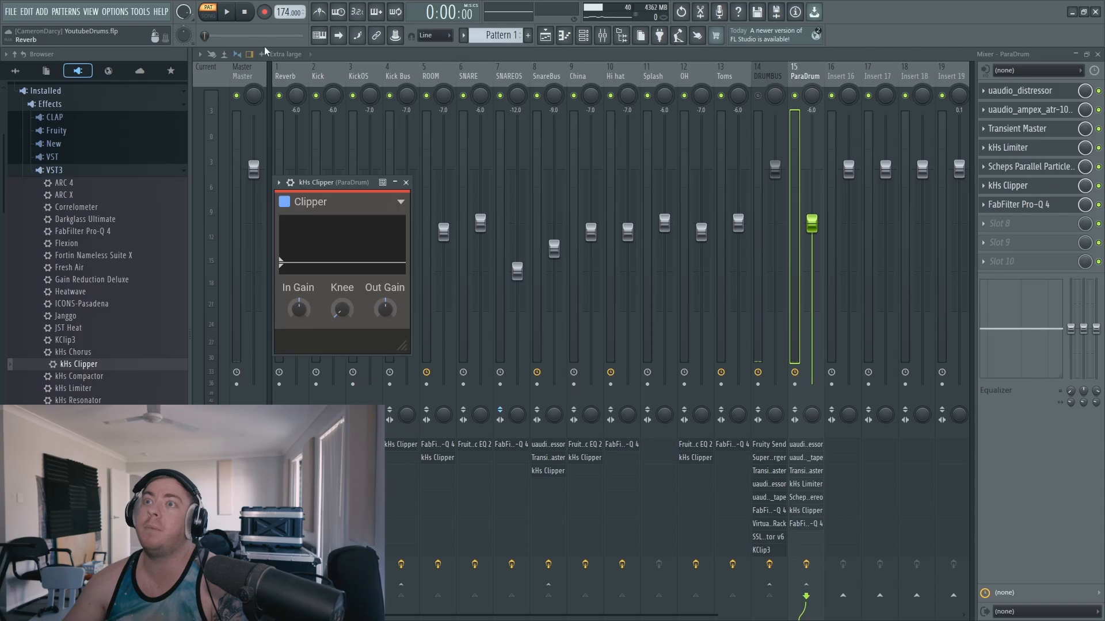
click(229, 12)
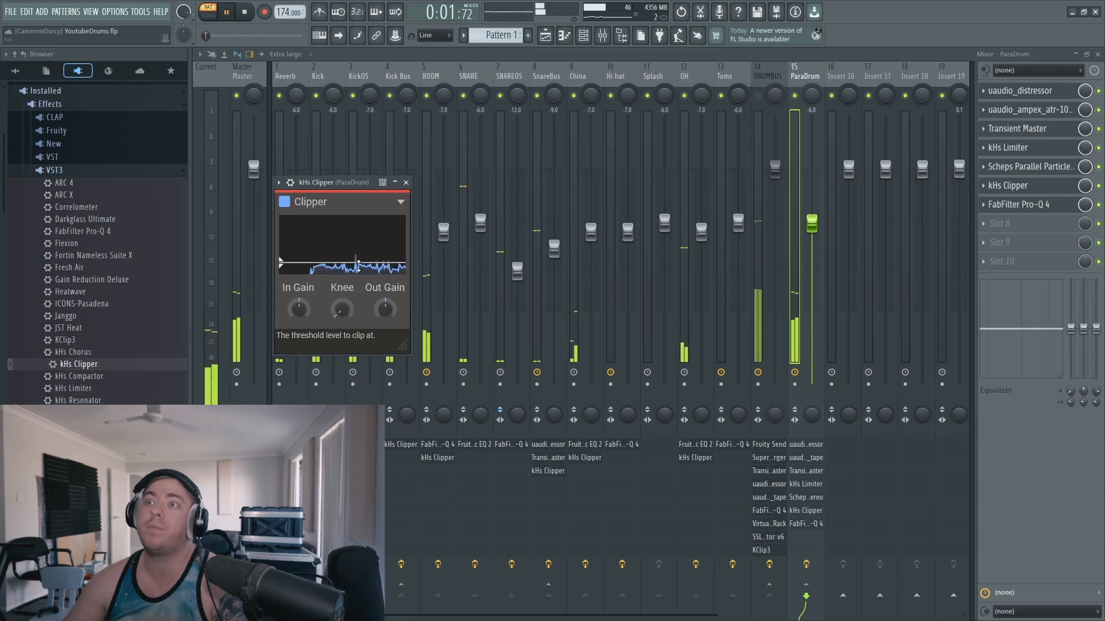
Stop playback and examine ParaDrum's FabFilter Pro-Q 4 low-cut band, selecting Side for its stereo placement
click(1027, 205)
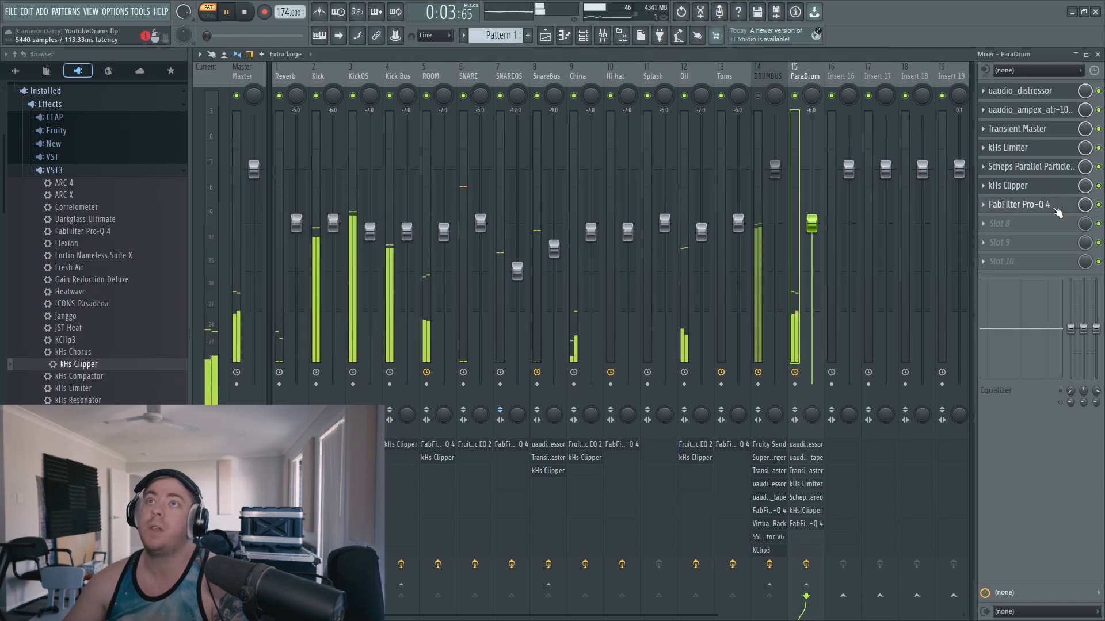
click(245, 12)
drag(487, 145, 528, 132)
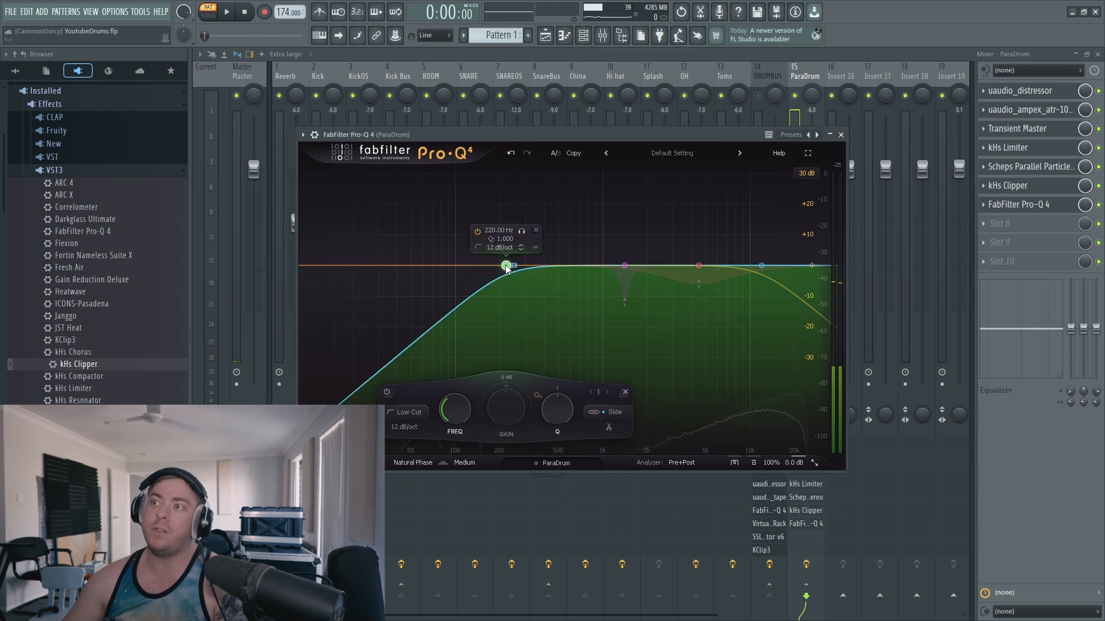
click(1058, 205)
click(1057, 204)
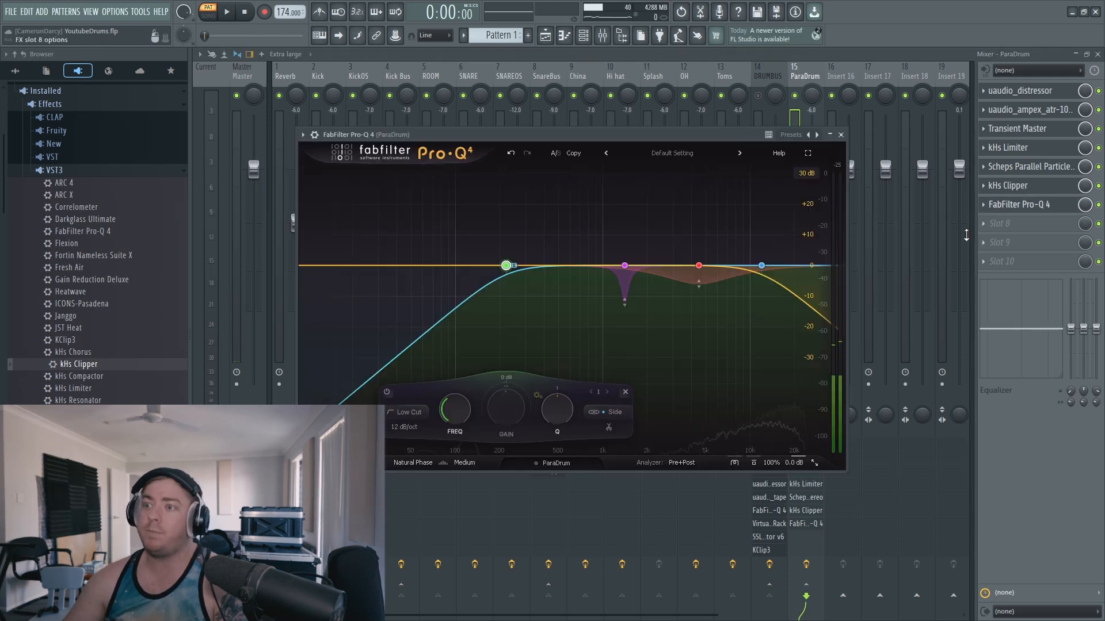
click(620, 411)
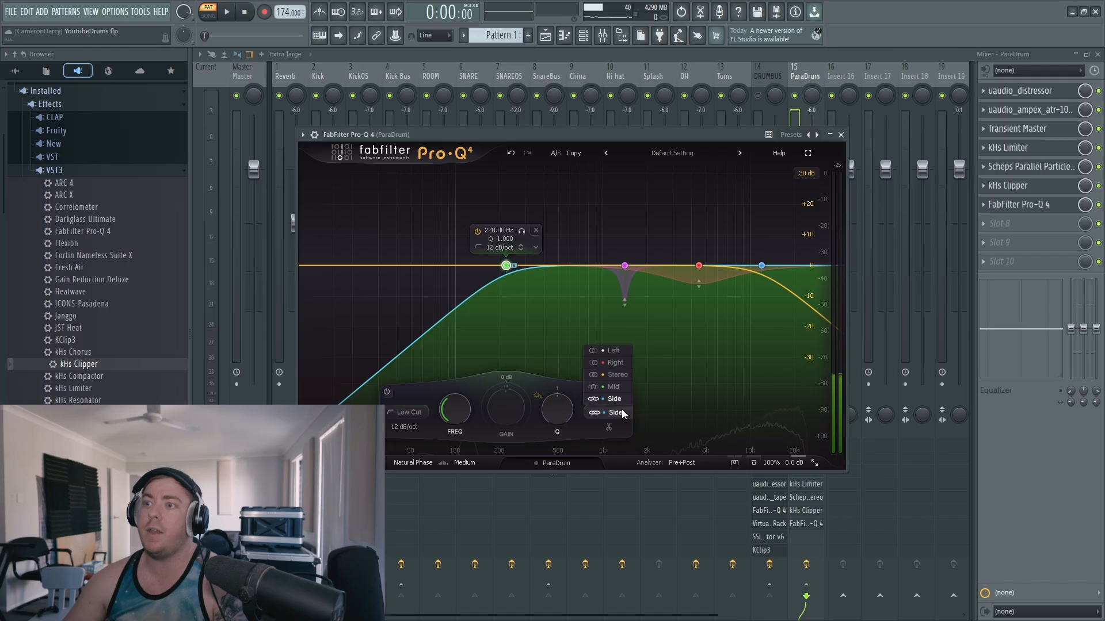
click(623, 398)
mouse_move(509, 260)
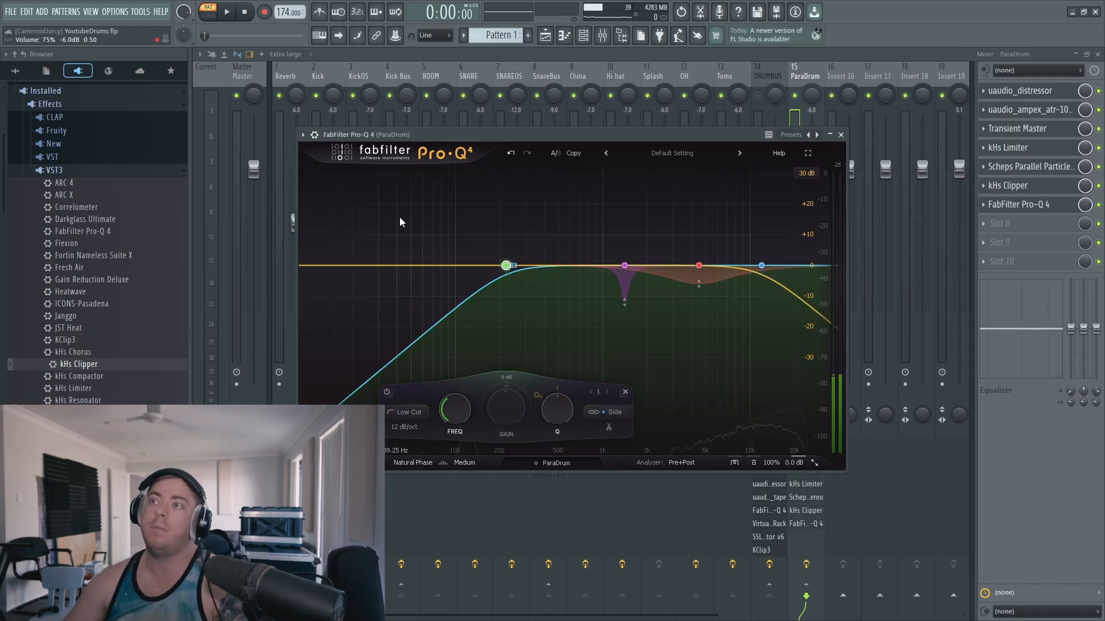
Unmute DRUMBUS and check the Master's stereo correlation in Correlometer during playback
click(790, 57)
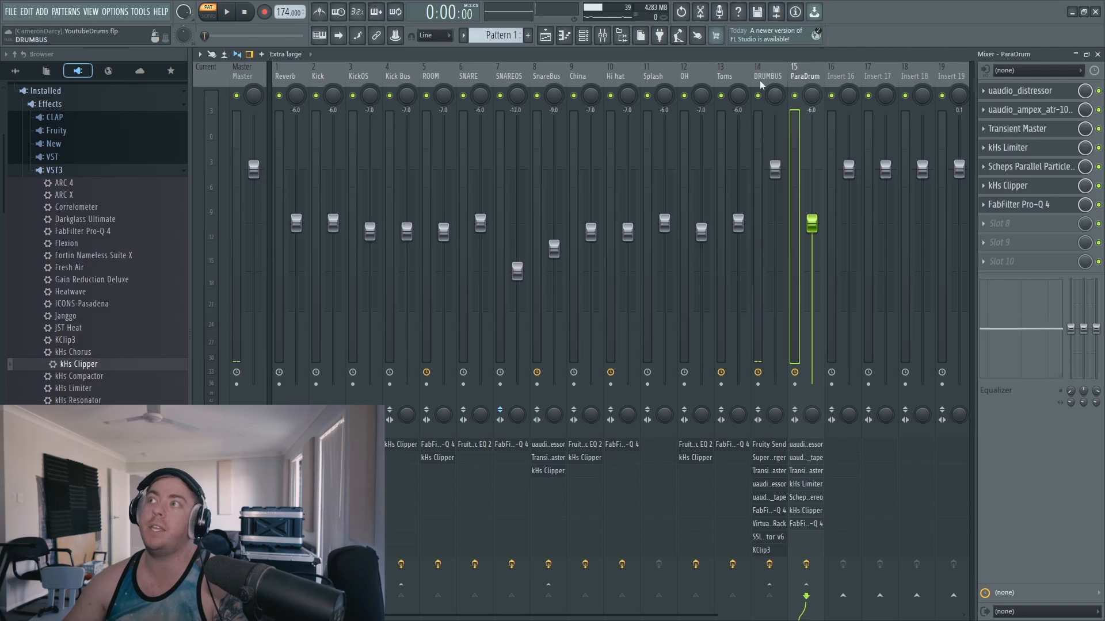
click(767, 75)
click(248, 78)
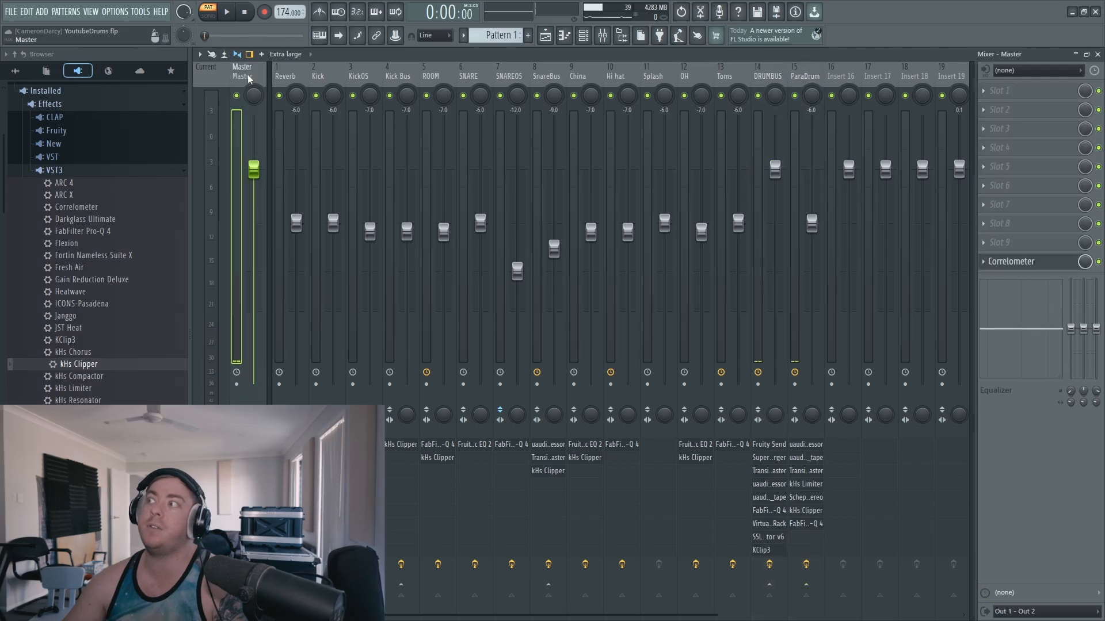
click(1030, 262)
key(space)
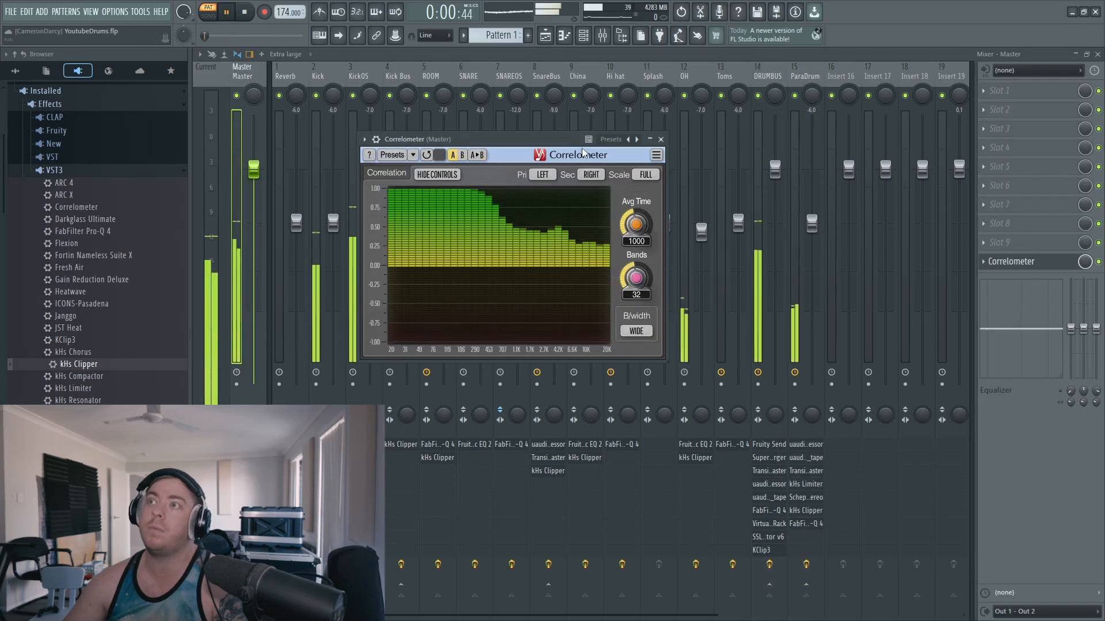
drag(547, 135, 560, 133)
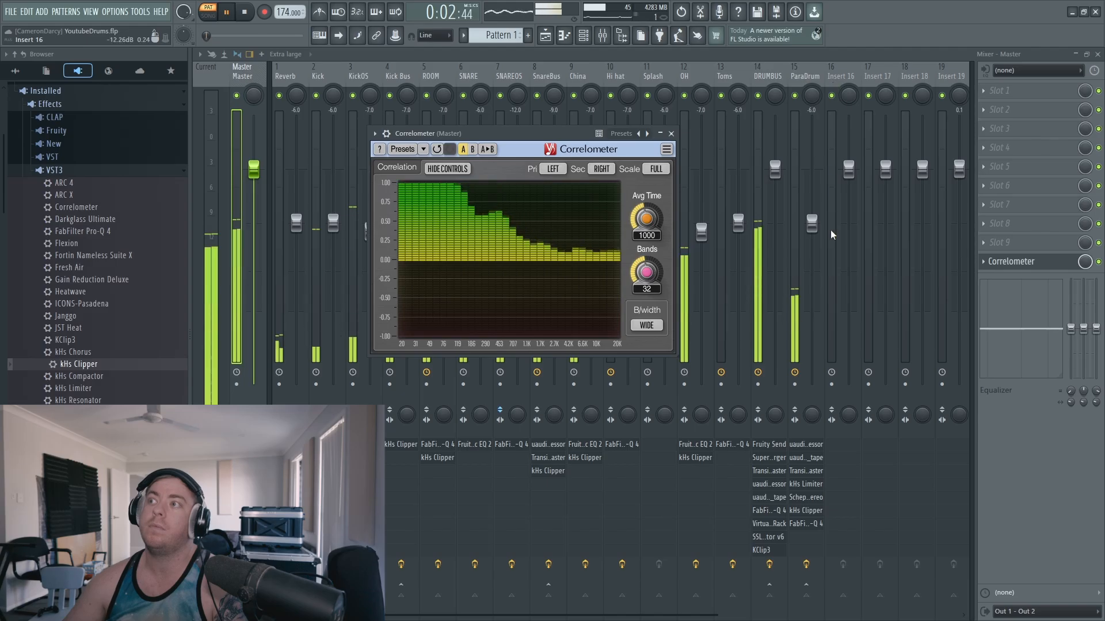
Lower the ParaDrum fader to -18.0 dB and recheck the Master's correlation in Correlometer
drag(812, 226, 812, 310)
click(244, 73)
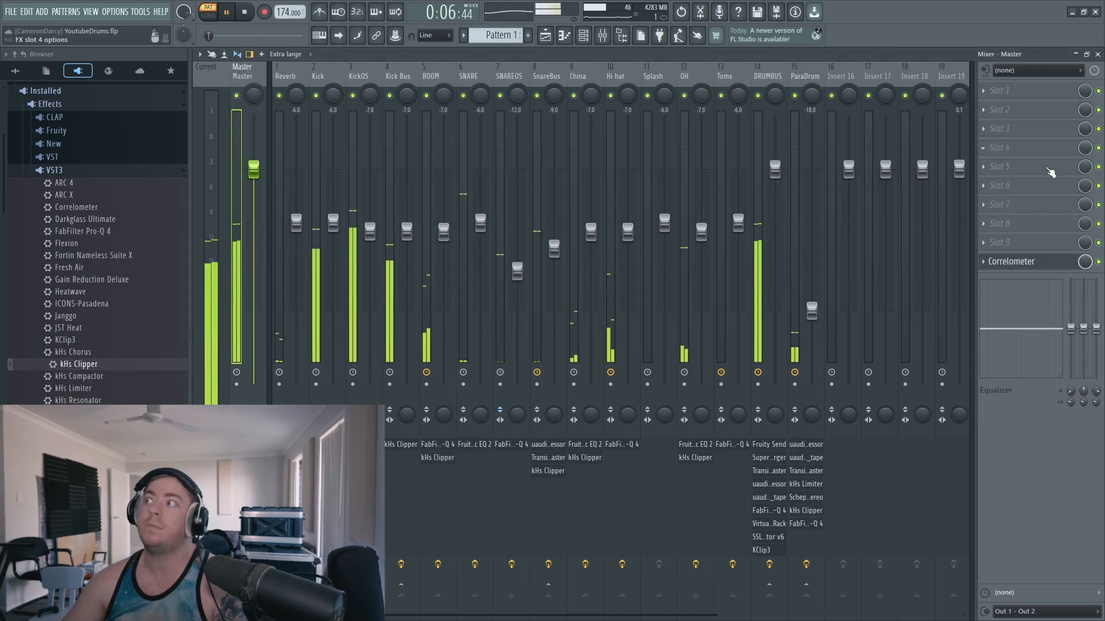
click(1027, 262)
drag(555, 136, 532, 135)
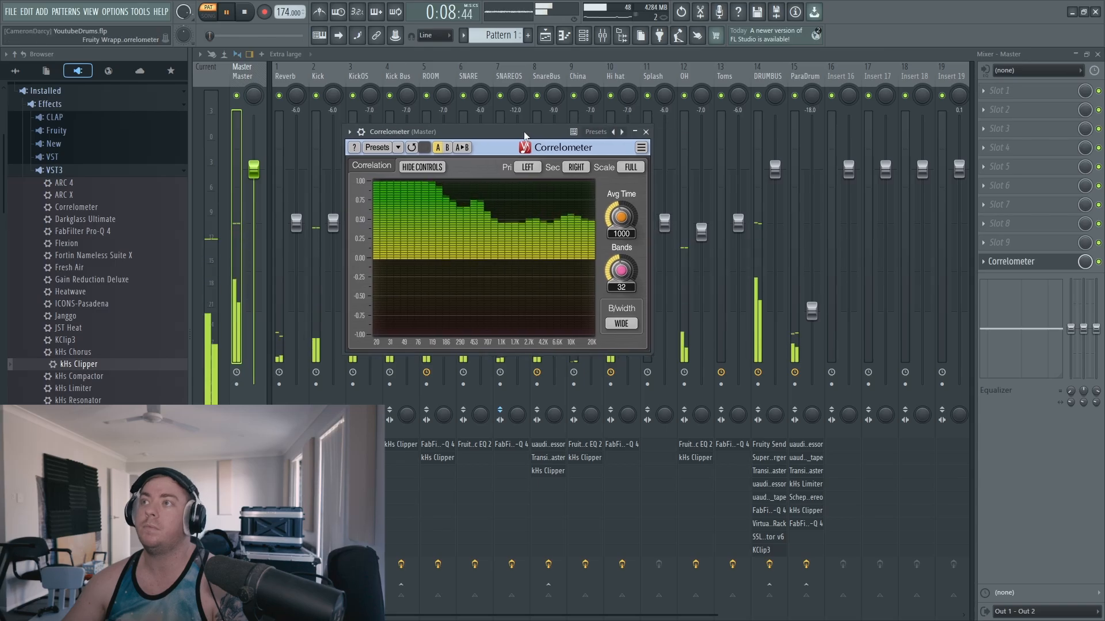
Close Correlometer and compare the drum mix with ParaDrum muted and unmuted during playback
click(790, 59)
click(795, 96)
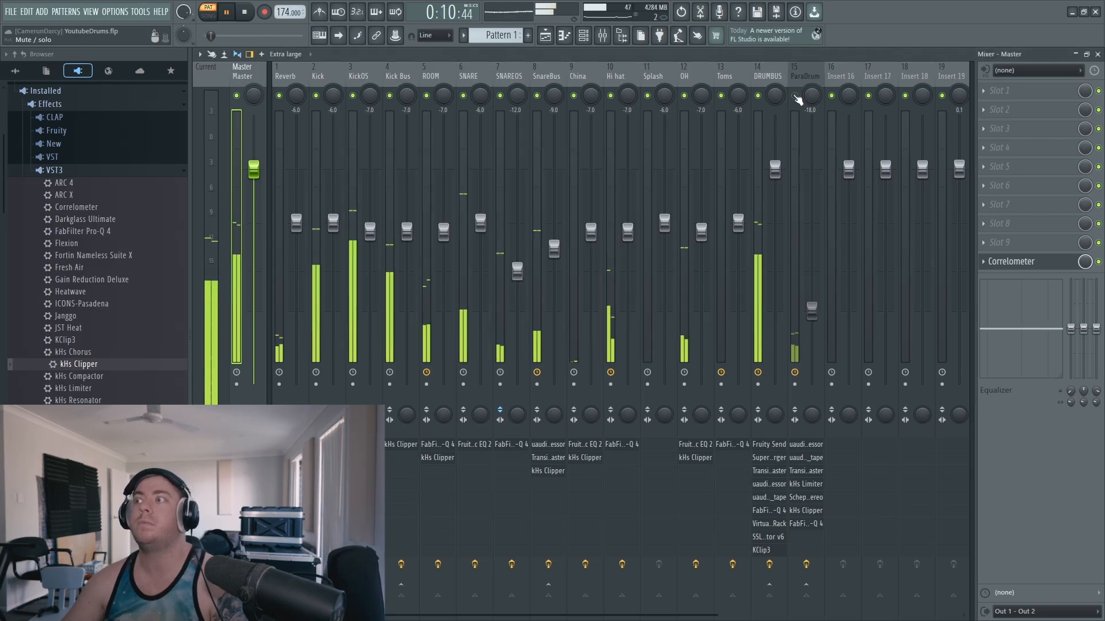
click(795, 96)
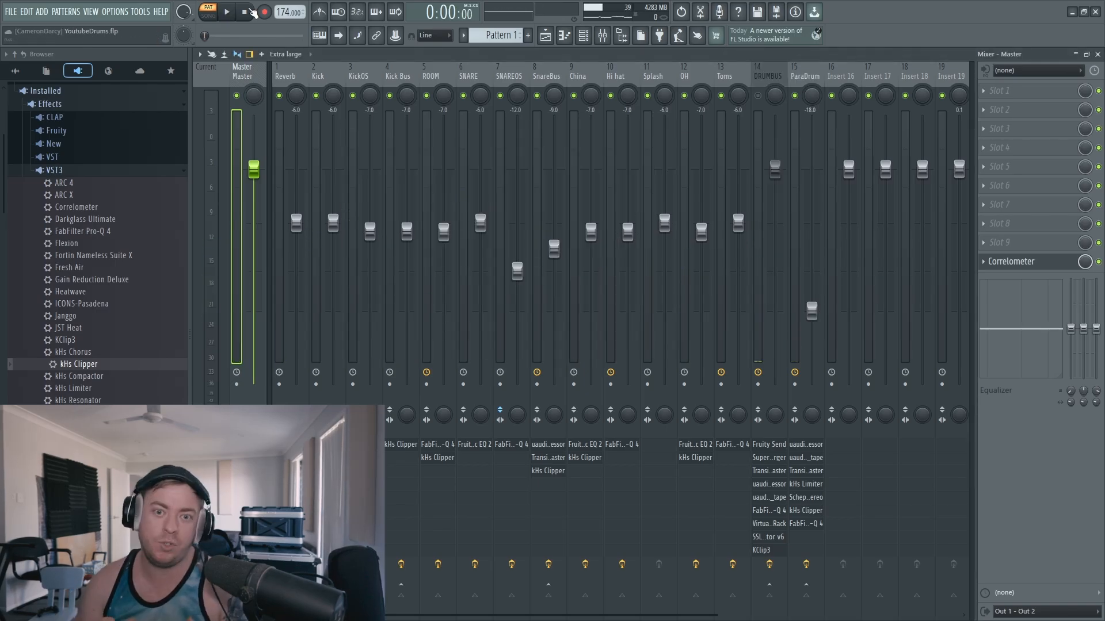